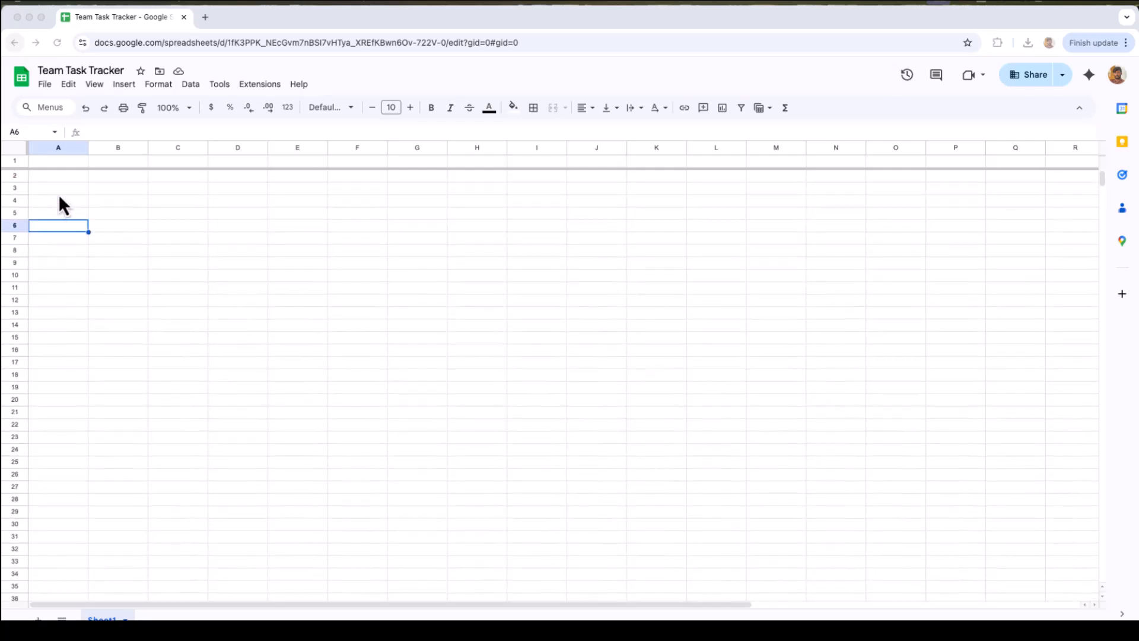
Step: Enter the column headers Task, Owner, Due Date, Status and Notes in cells A1 to E1
left_click(66, 164)
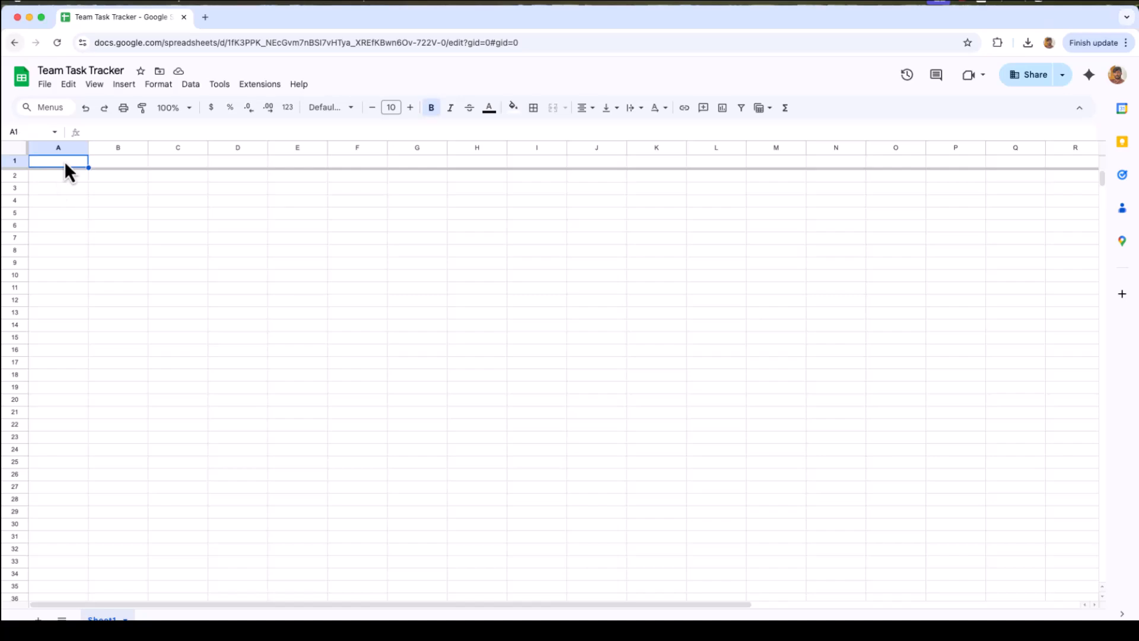
type("Task")
key("Tab")
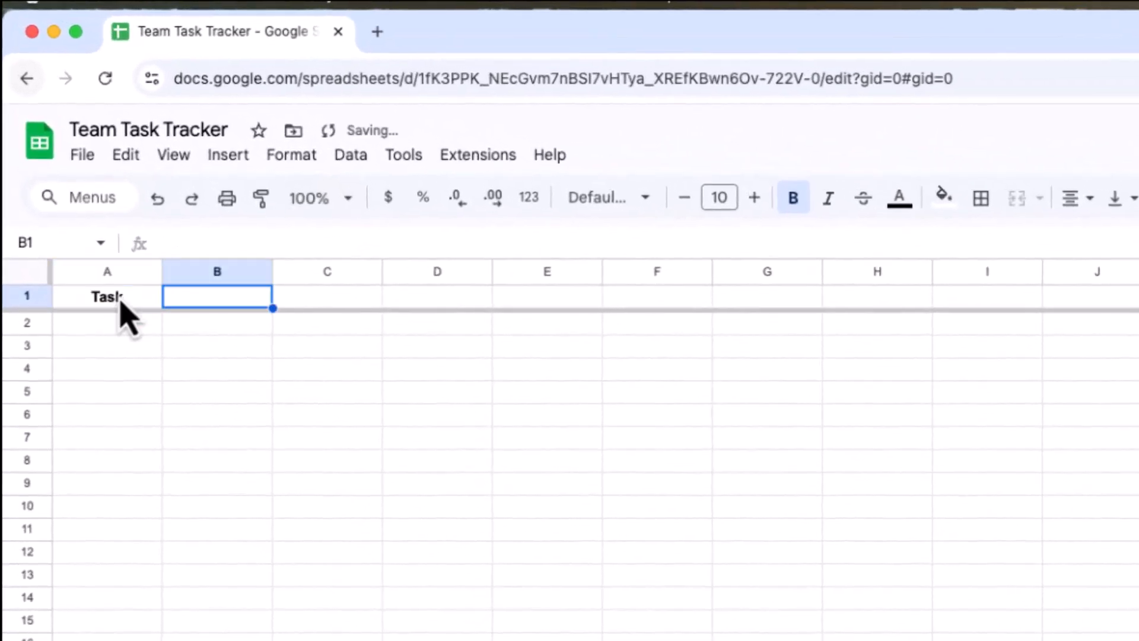
type("Owner")
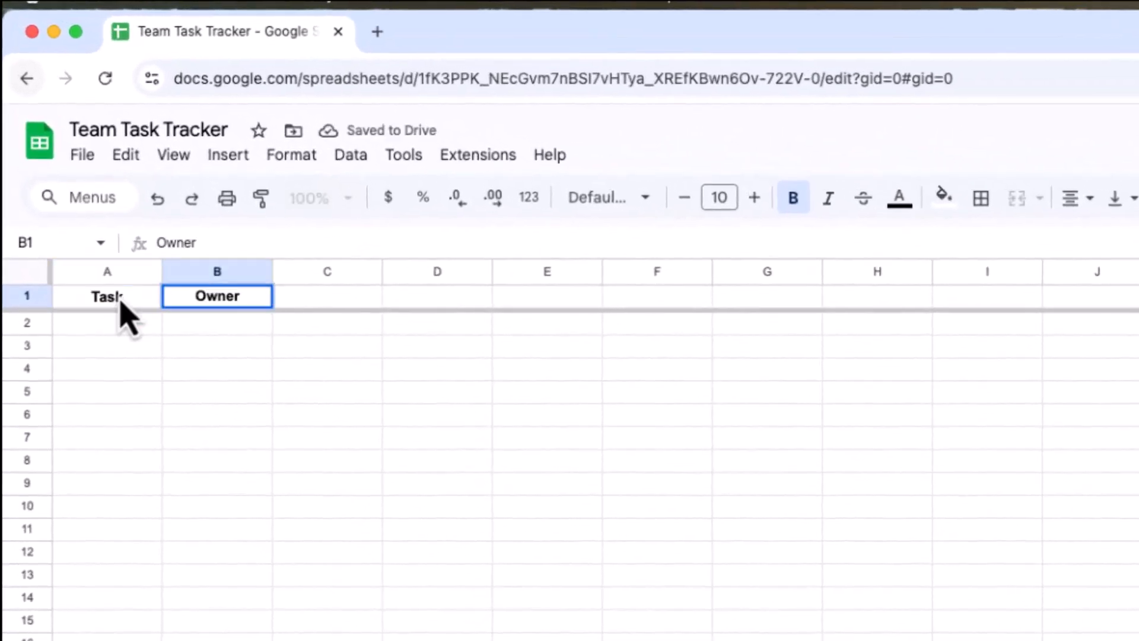
key("Tab")
type("Due Date")
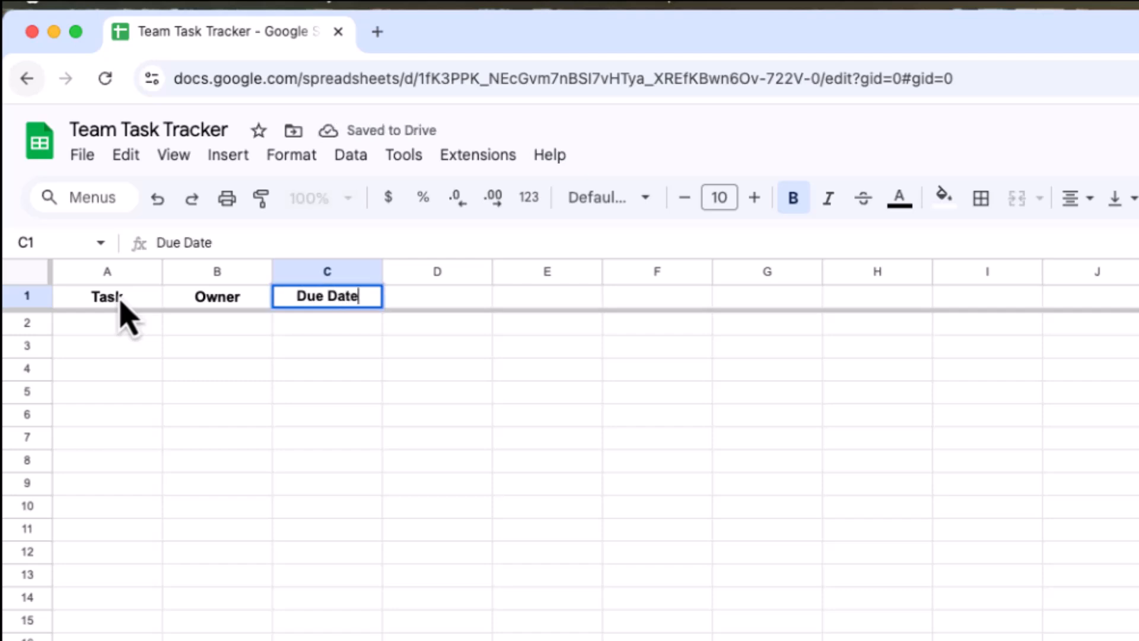
key("Tab")
type("Status")
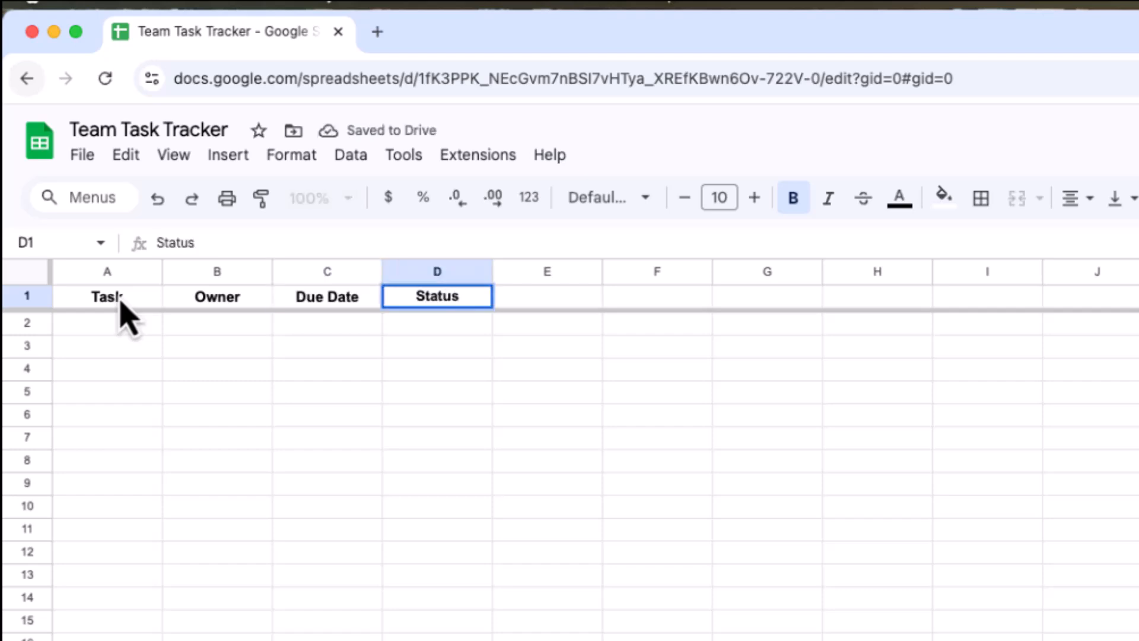
key("Tab")
type("Notes")
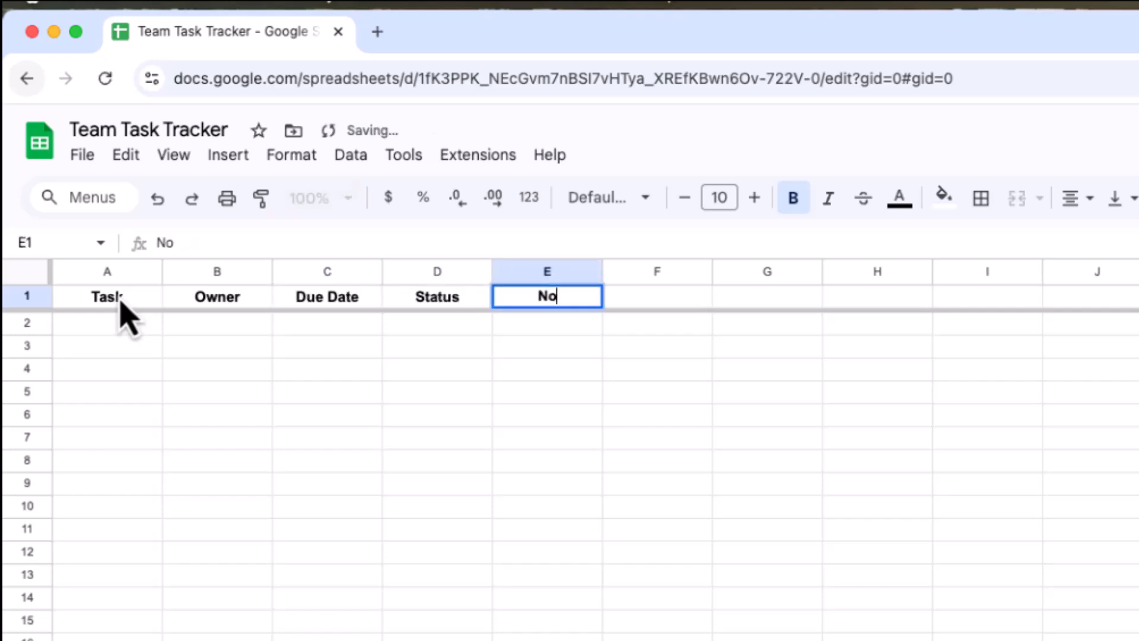
Step: List the tasks Prepare Weekly Report, Client Follow-Up and Workshop Update in A2 to A4 and fit column A's width to its contents
double_click(126, 324)
type("P")
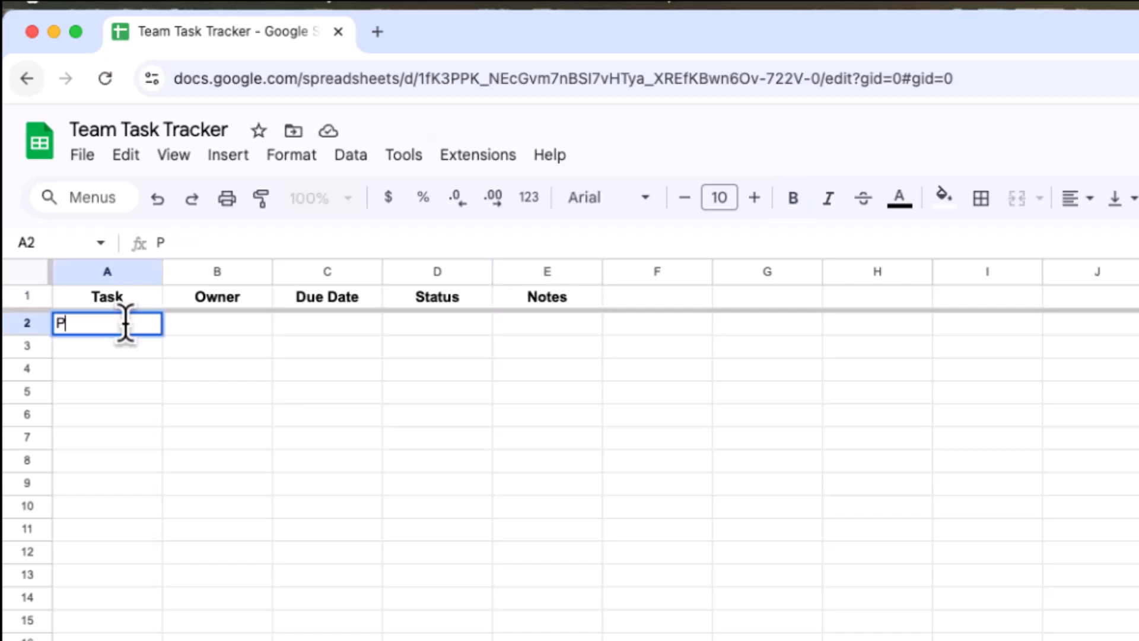
type("repare ")
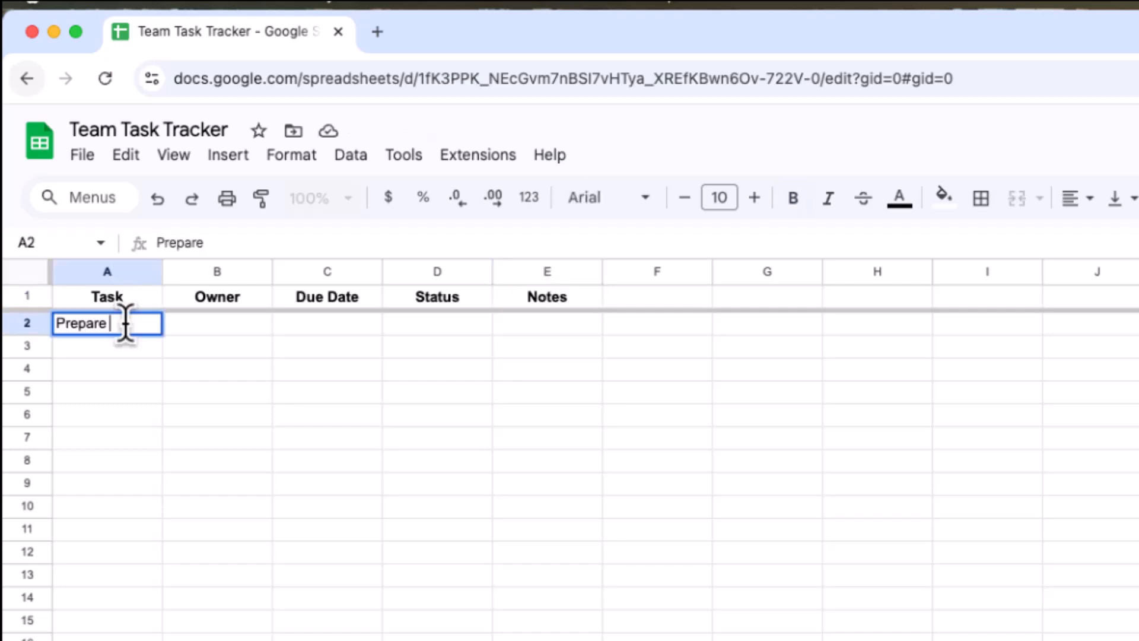
type("Weekly Report")
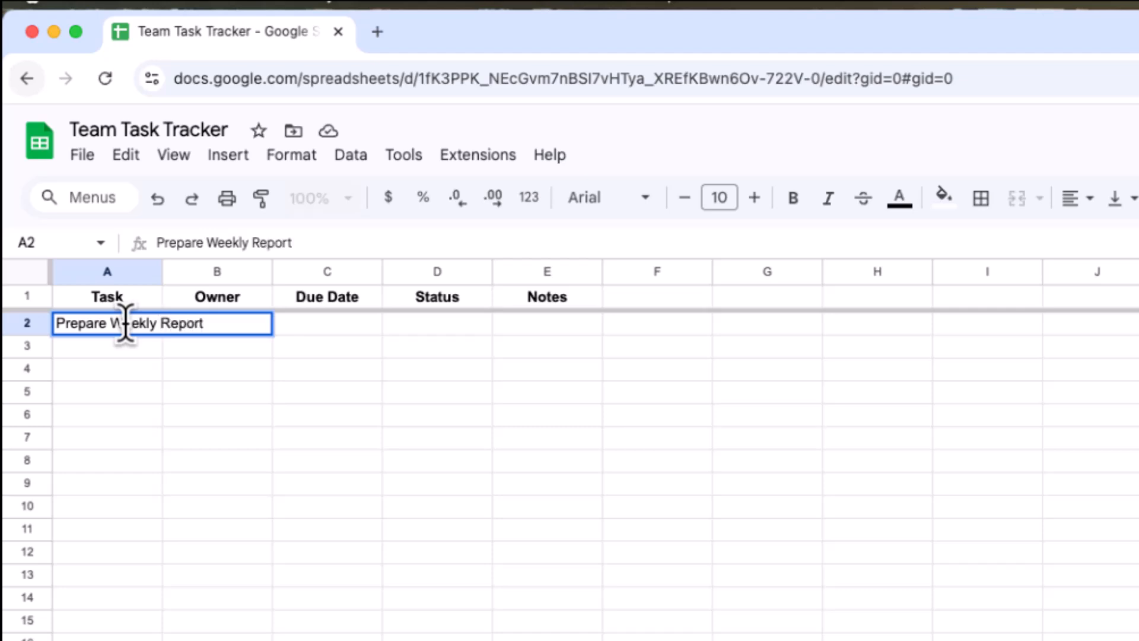
key("Return")
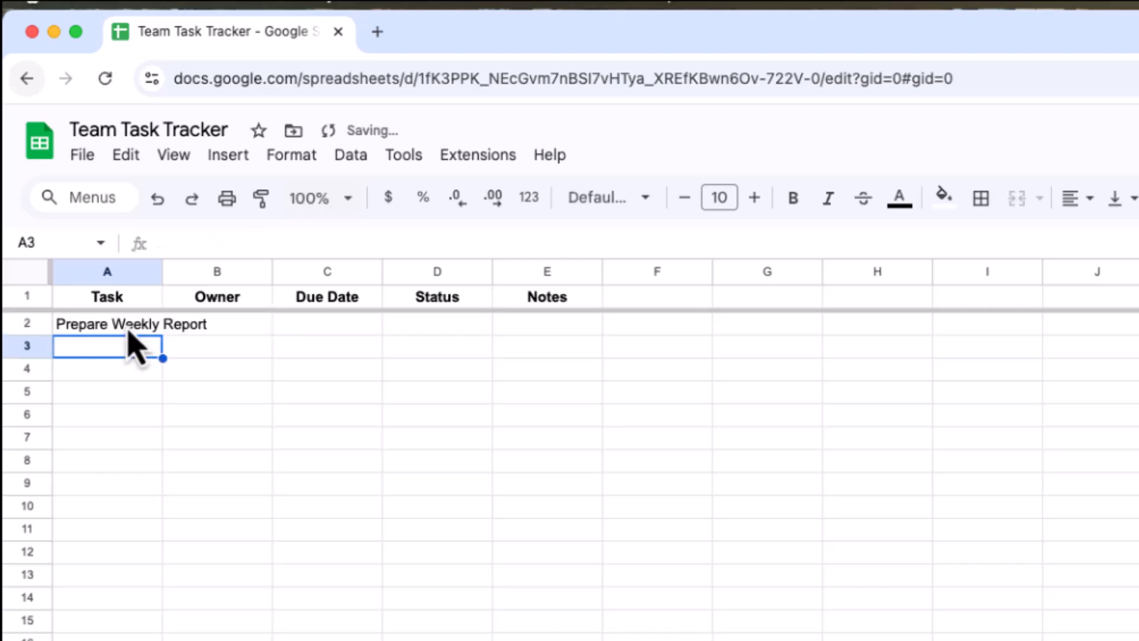
type("Clien")
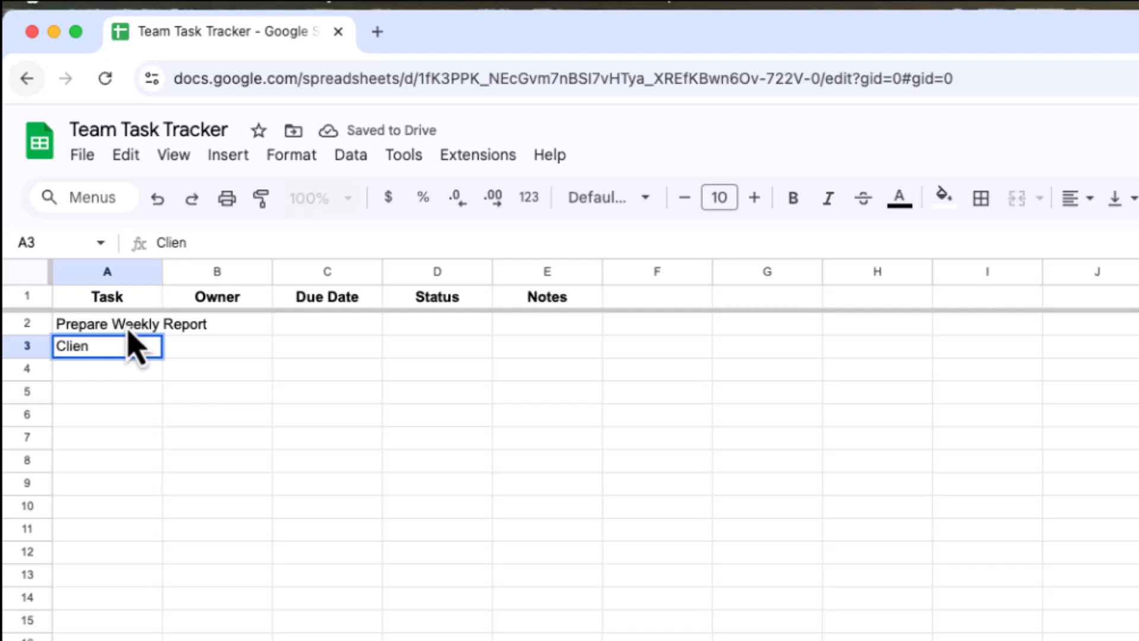
type("t Fol")
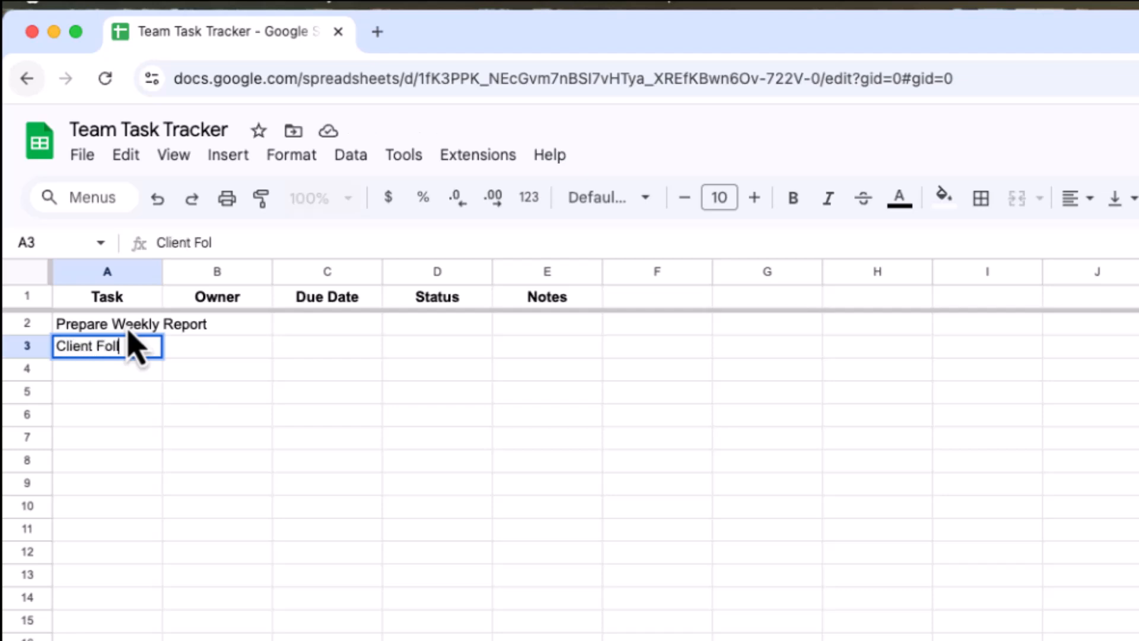
type("low Up")
key("Return")
type("Wo")
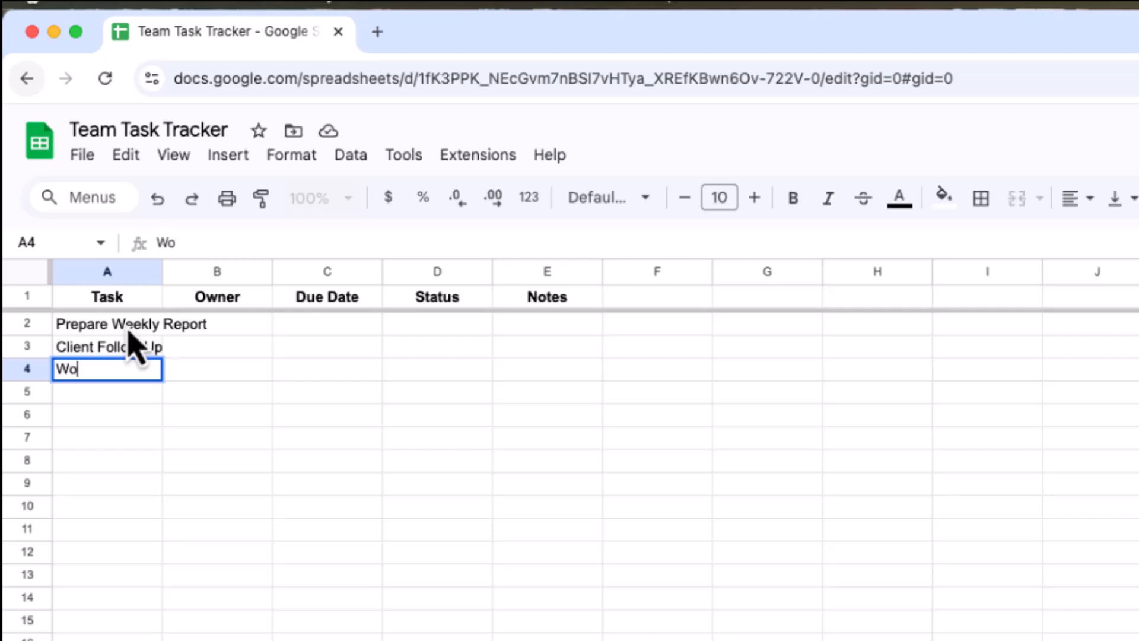
type("rkshop")
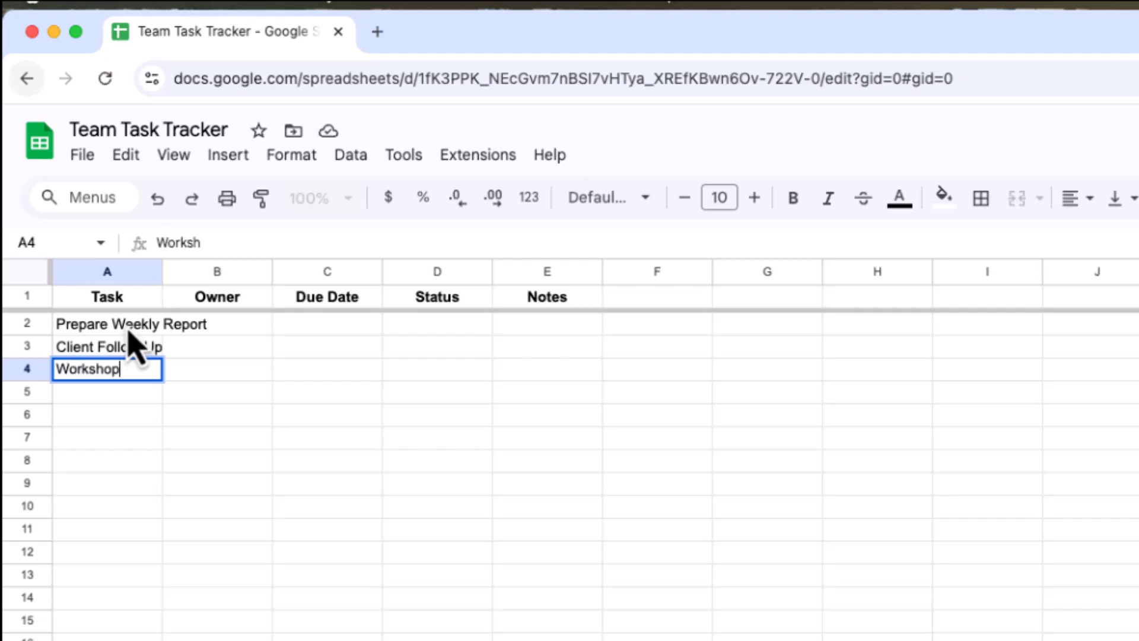
type(" Update")
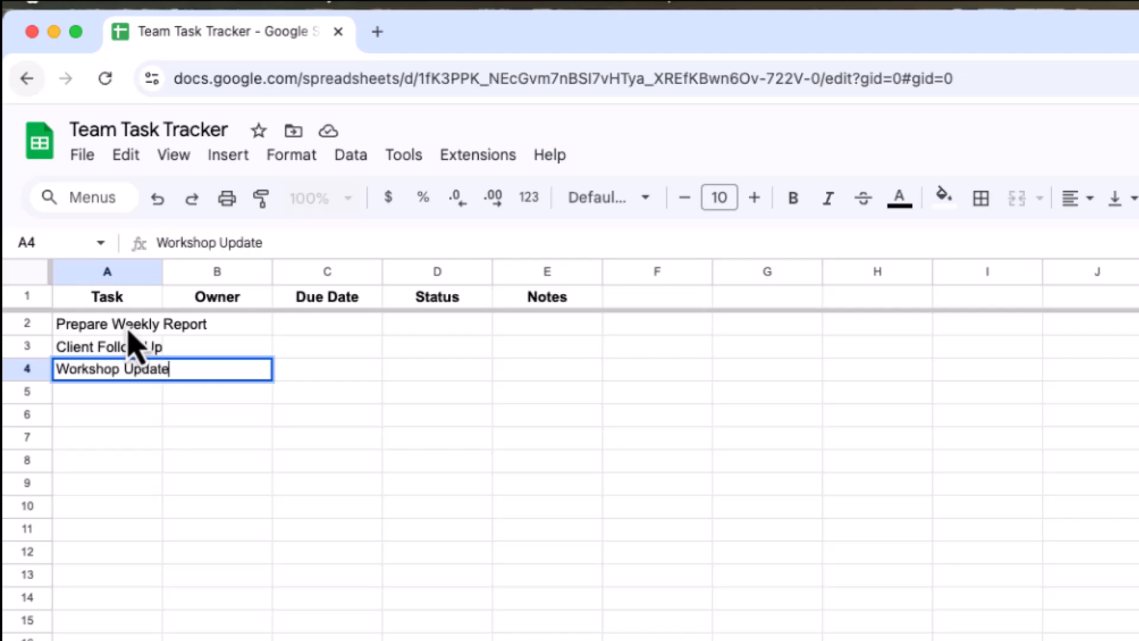
double_click(163, 272)
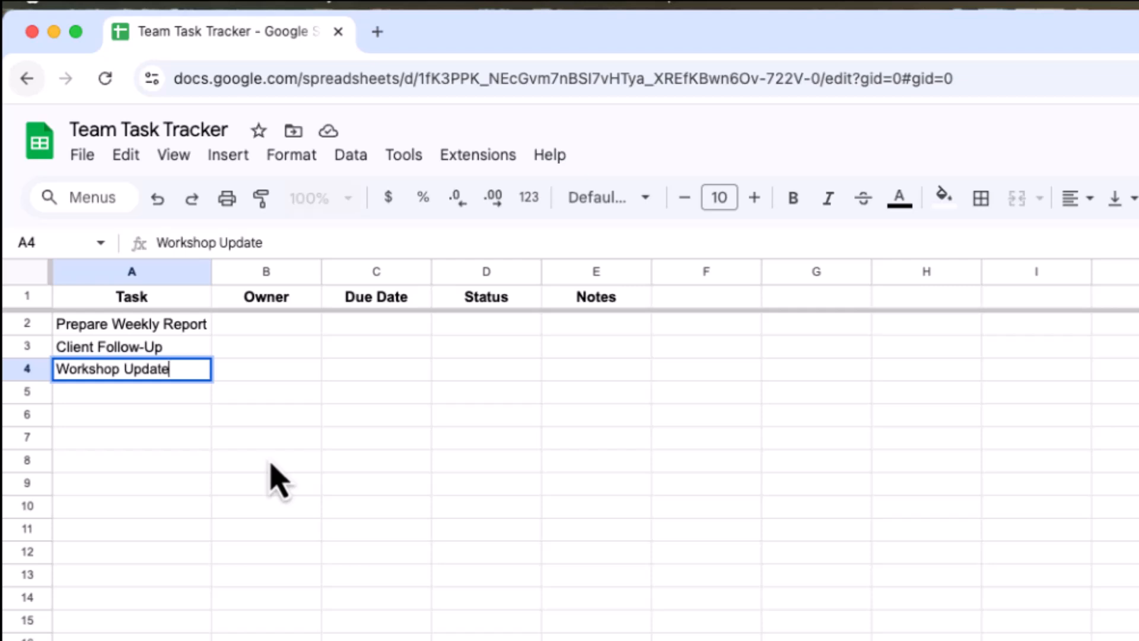
Step: Insert a people smart chip for the task owner in B2 and fit column B's width to the full name
left_click(244, 330)
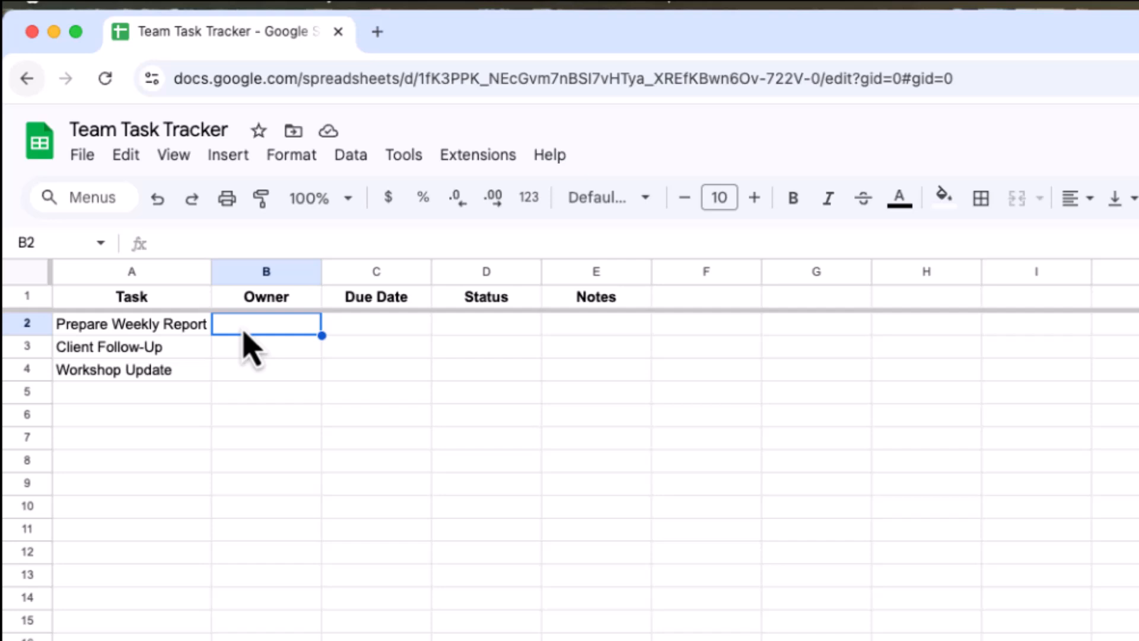
type("@")
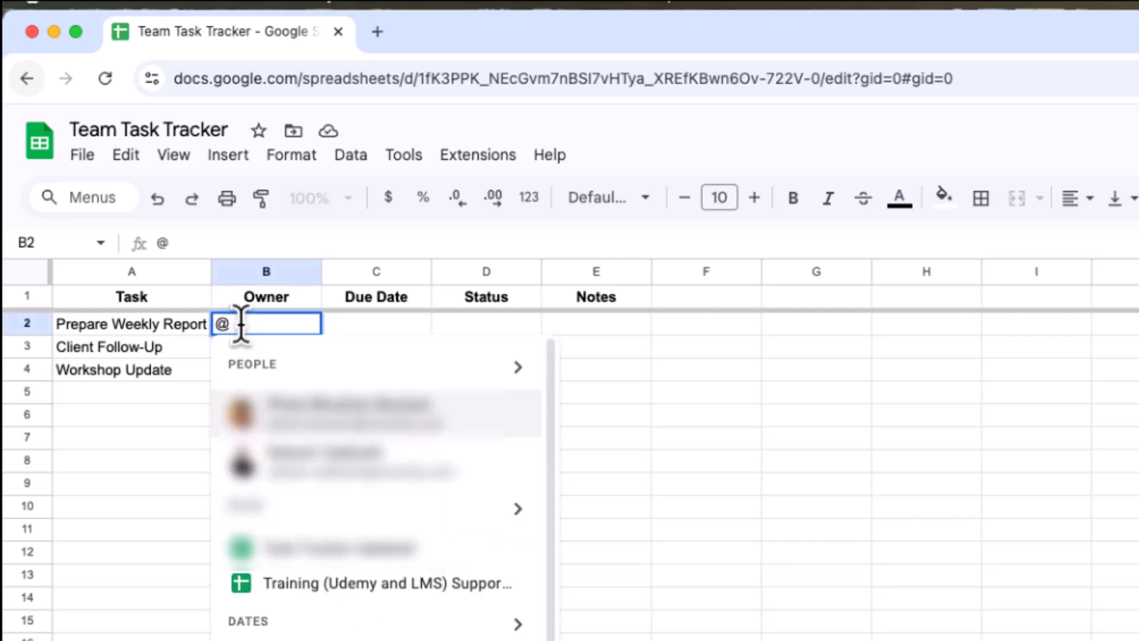
type("R")
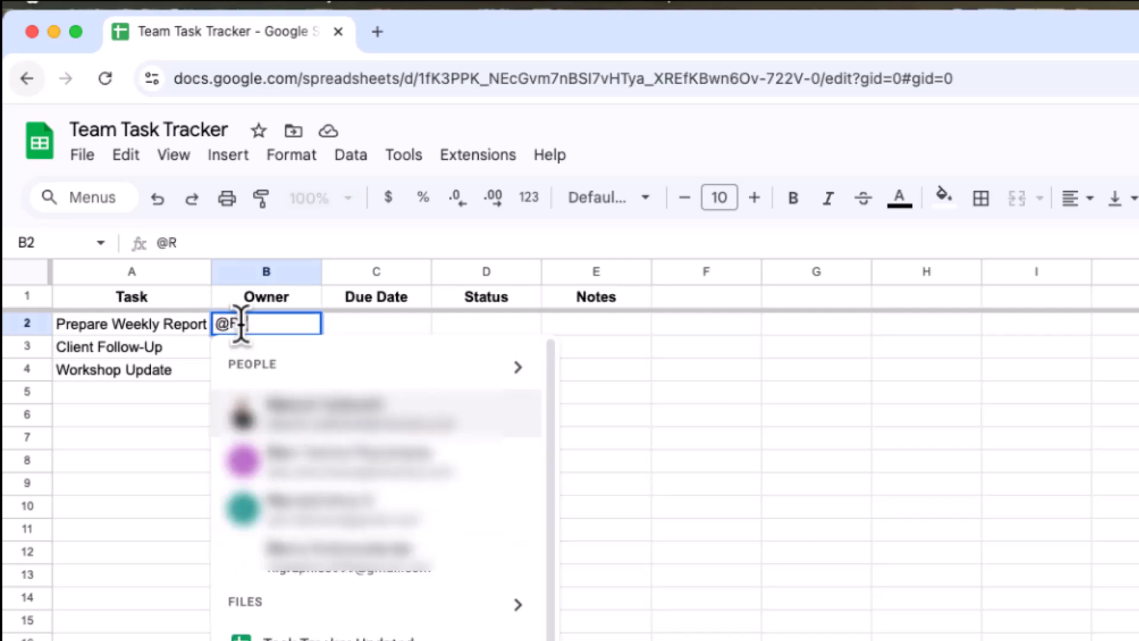
type("akes")
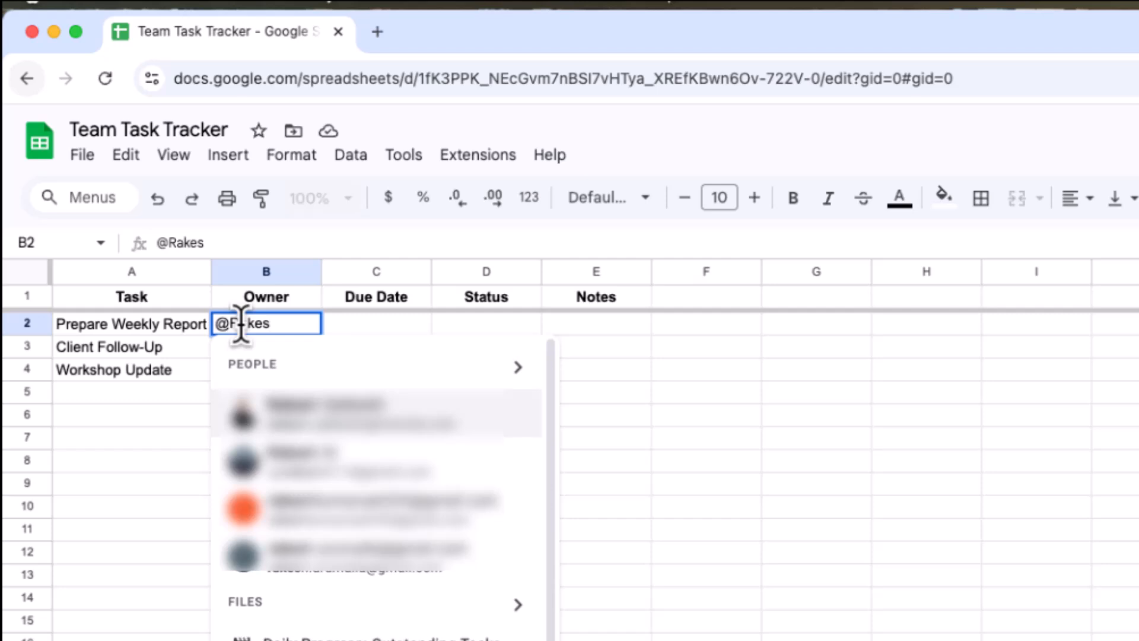
key("Return")
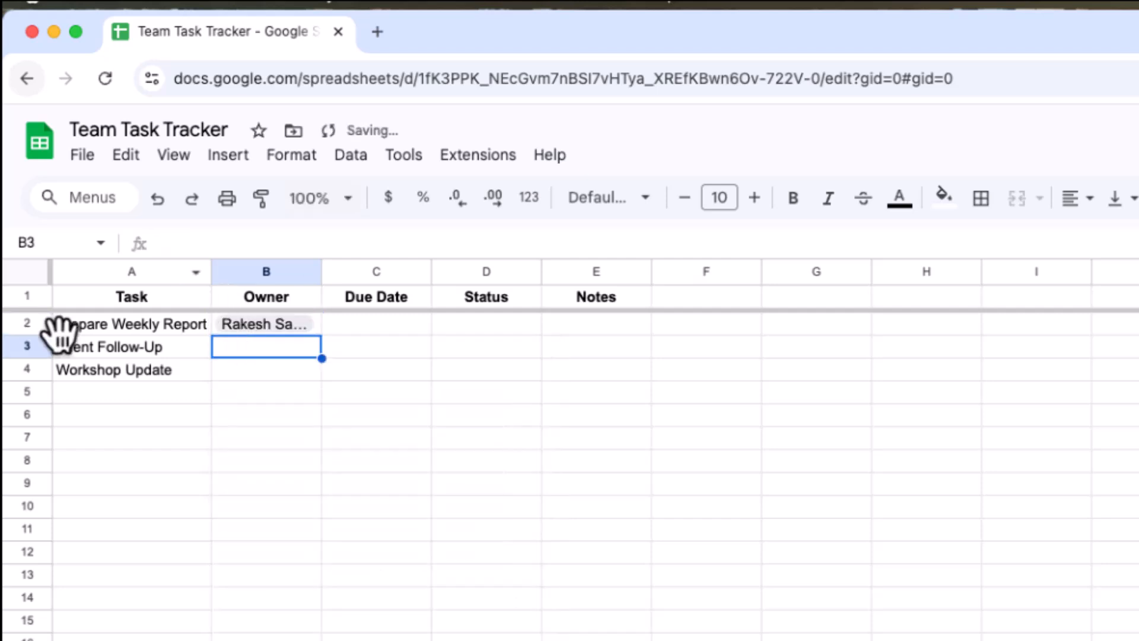
double_click(321, 274)
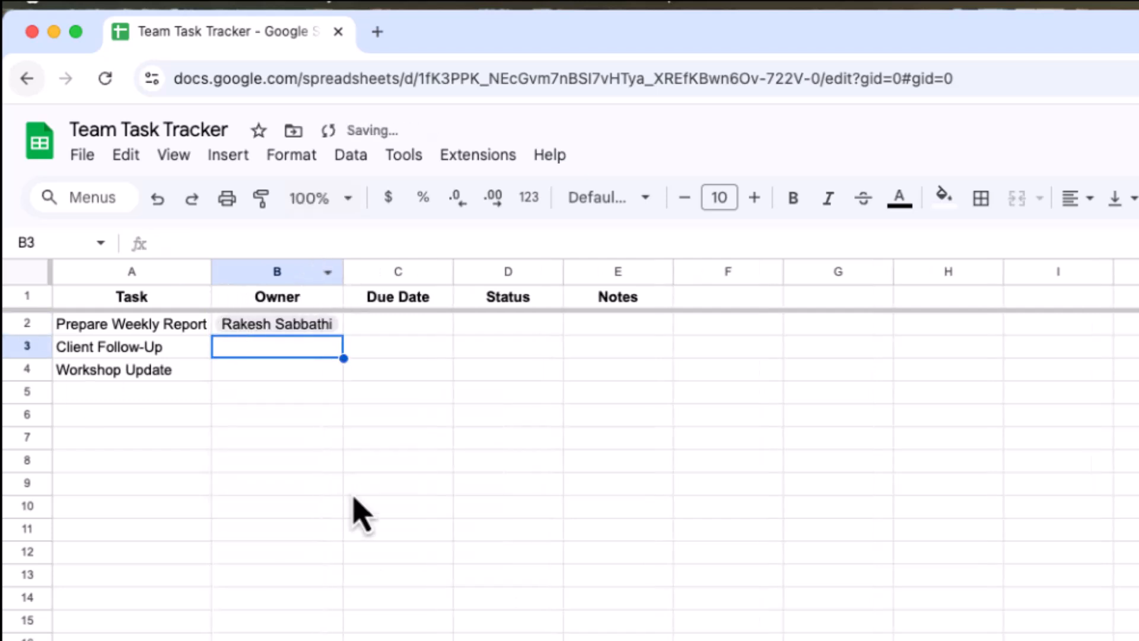
Step: Insert tomorrow's date as a smart entry in C2, the due date of Prepare Weekly Report
left_click(381, 324)
type("@")
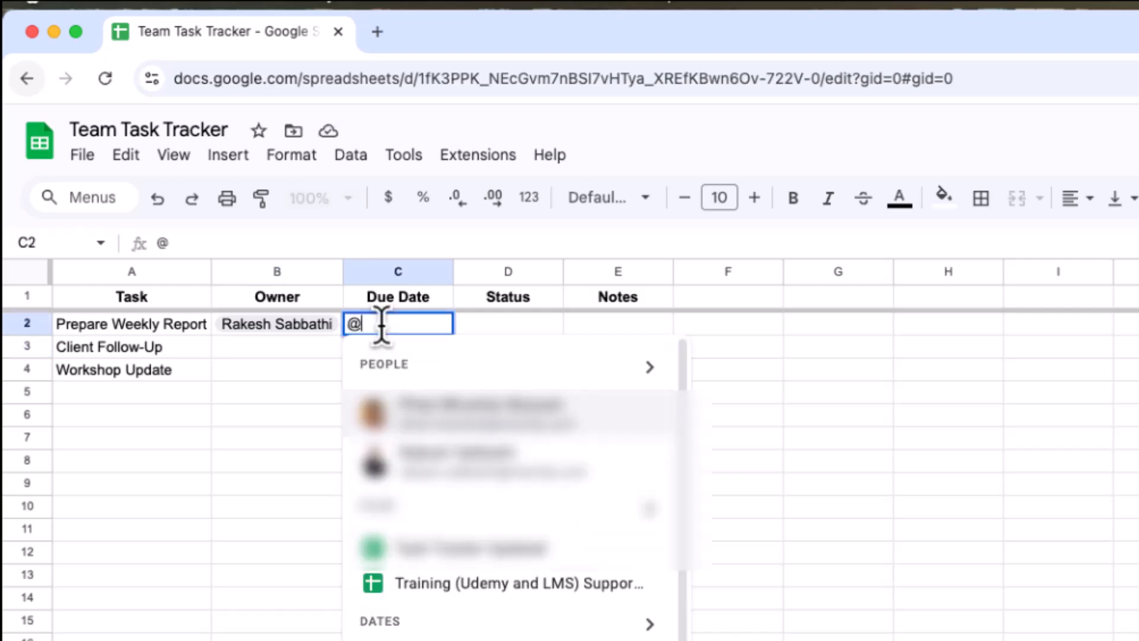
key("Escape")
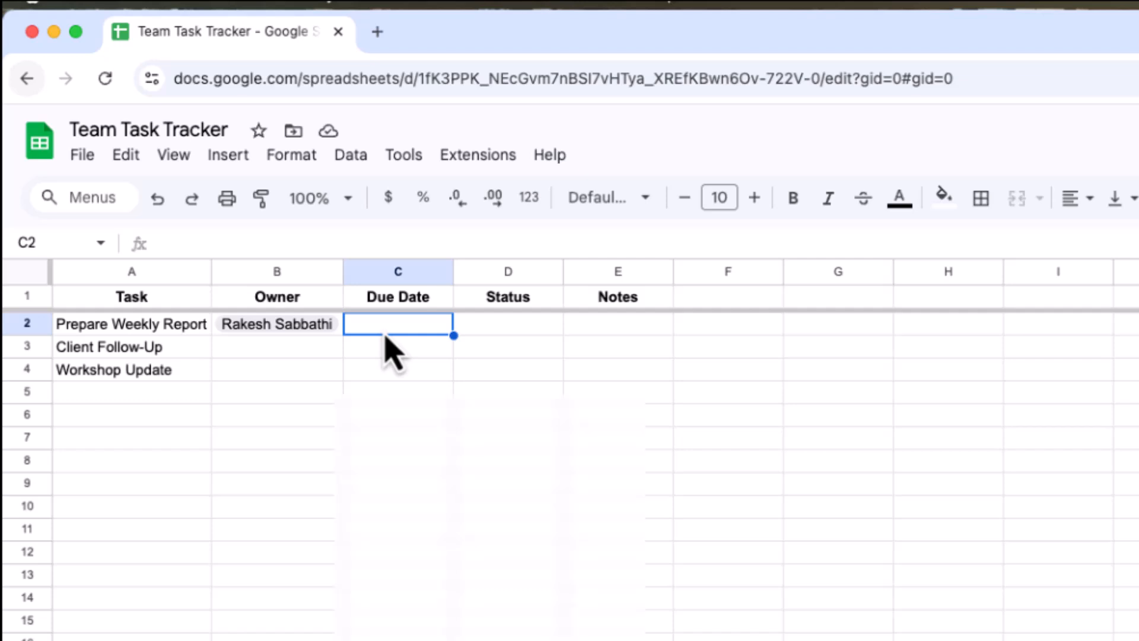
type("@")
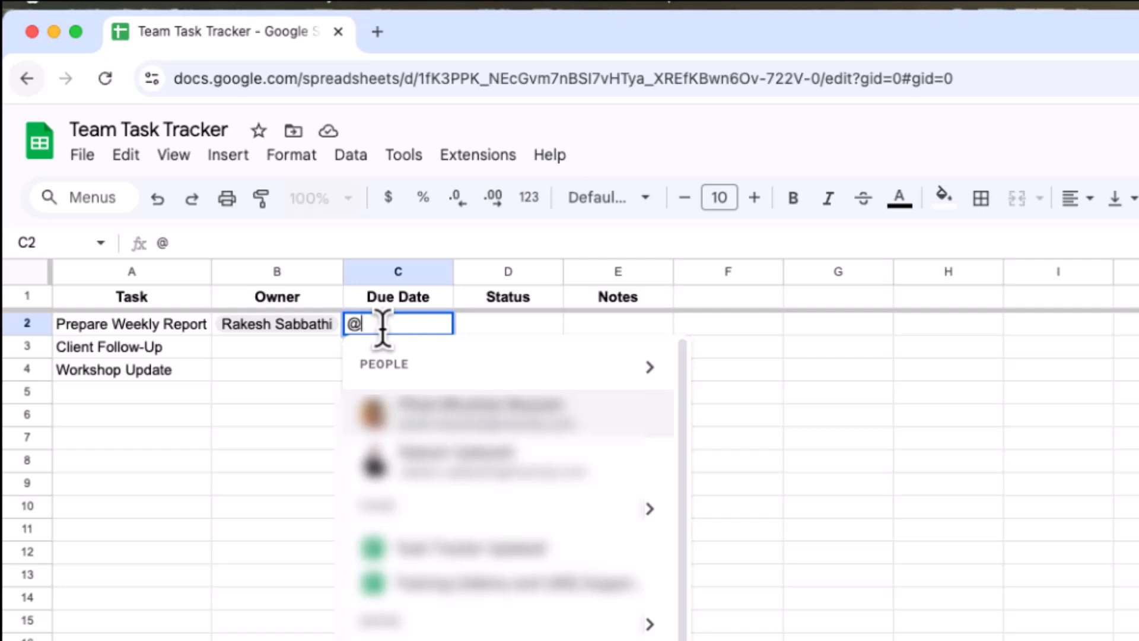
type("Tom")
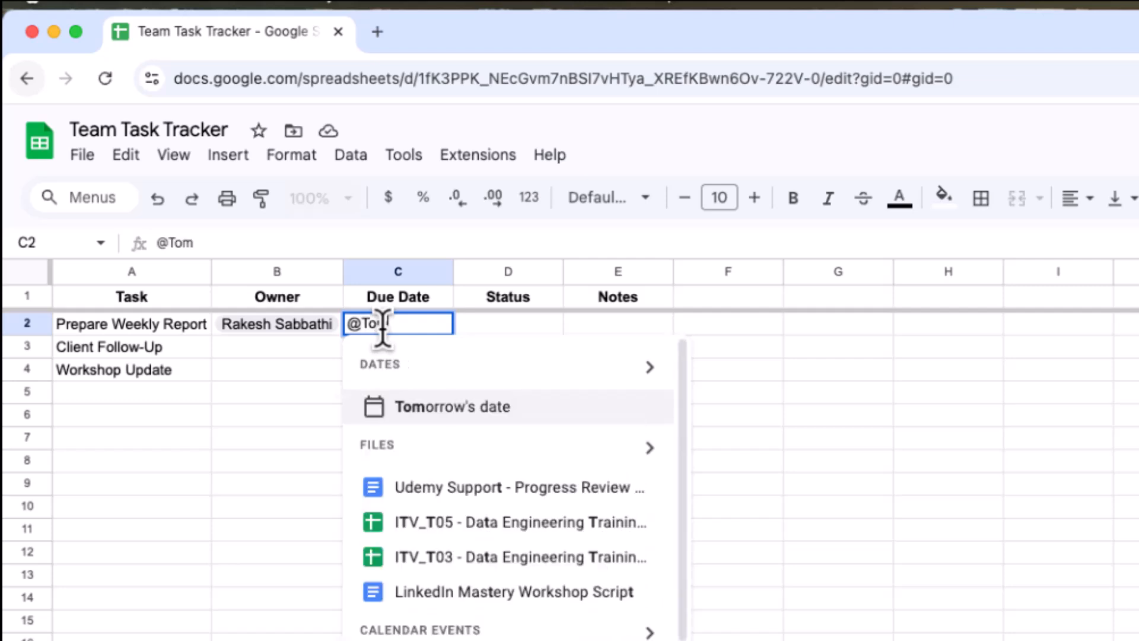
key("Return")
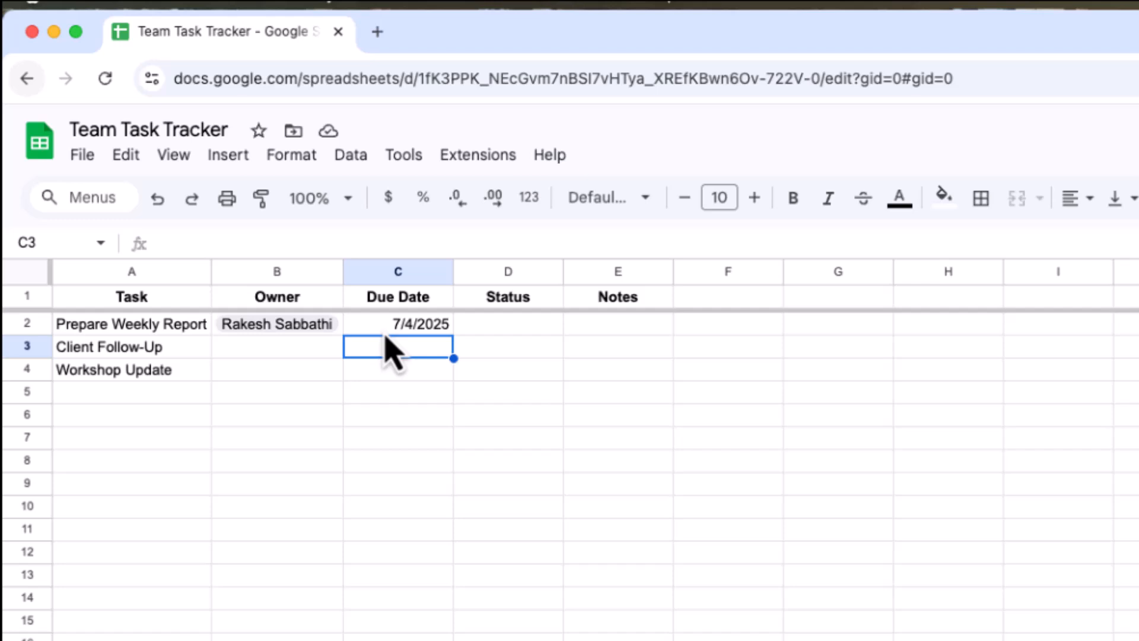
Step: Insert the preset Review status dropdown in D2 with the options Not started, Under review and Approved
key("Up")
key("Right")
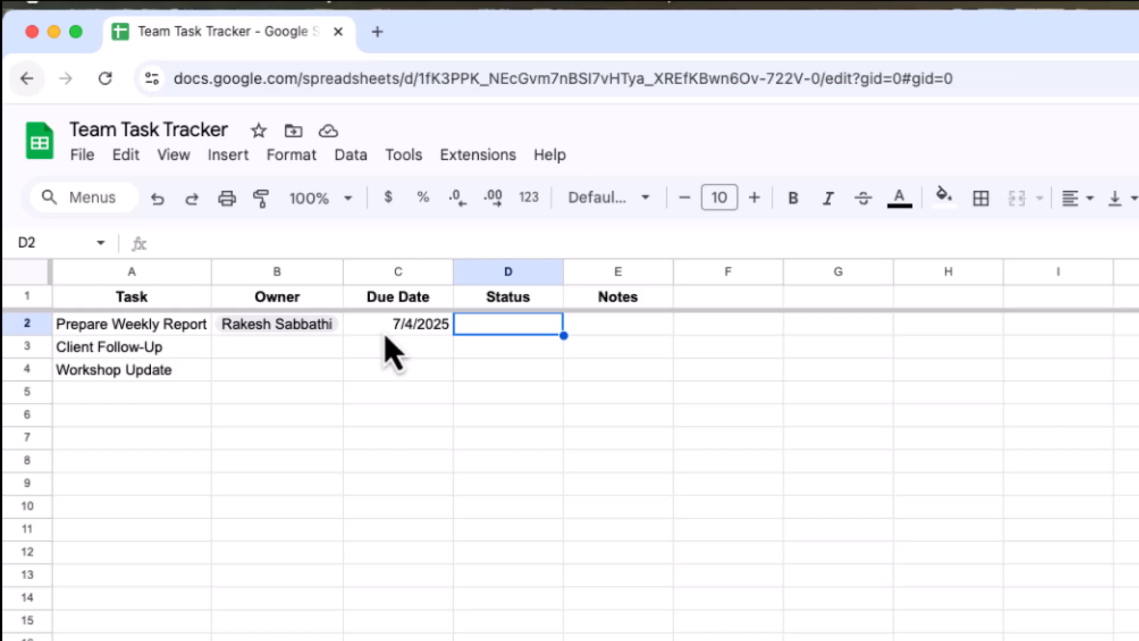
type("@dro")
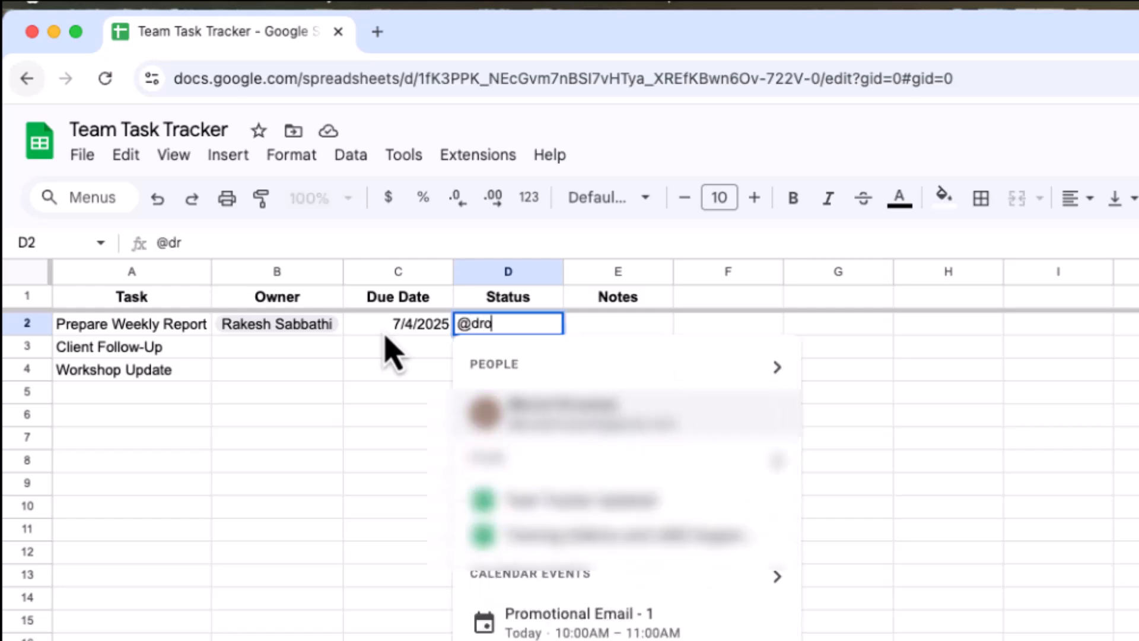
type("p")
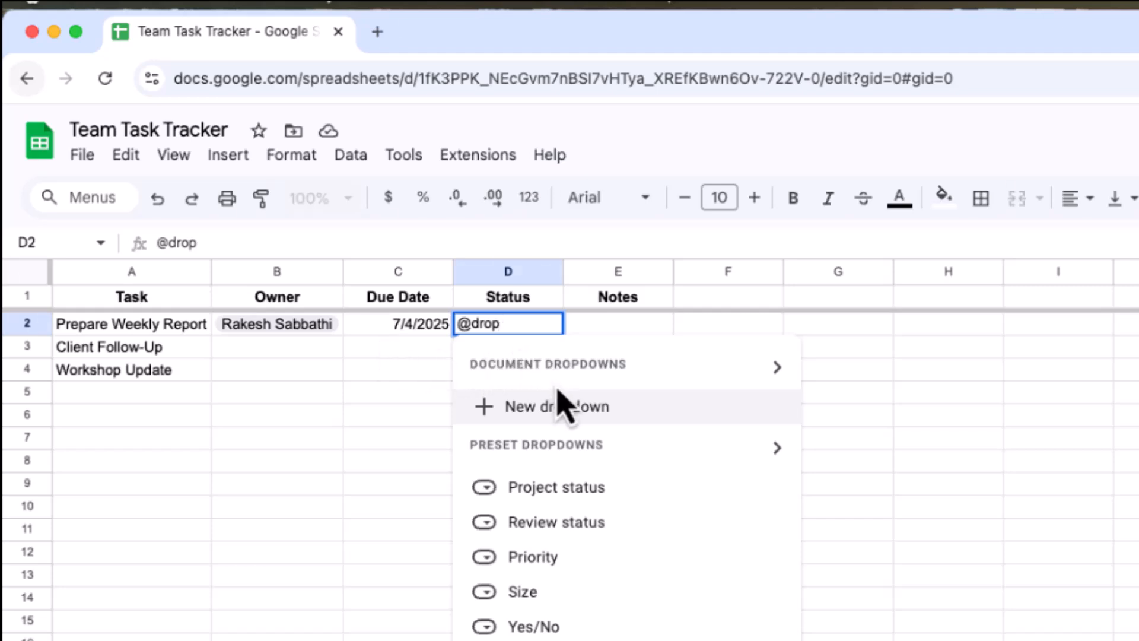
mouse_move(611, 497)
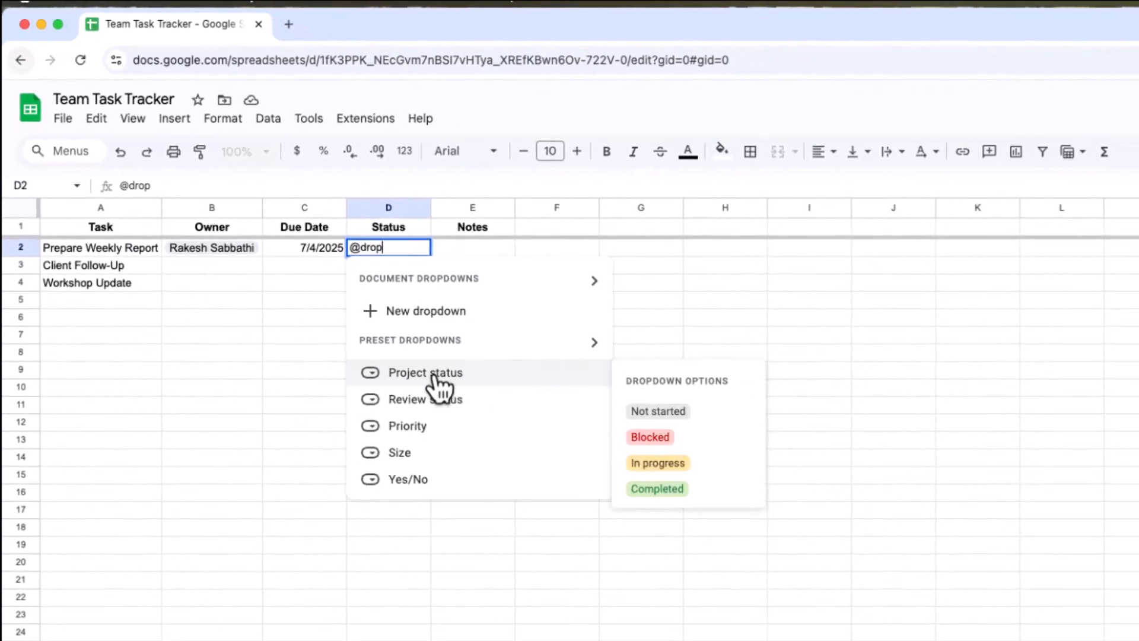
mouse_move(435, 426)
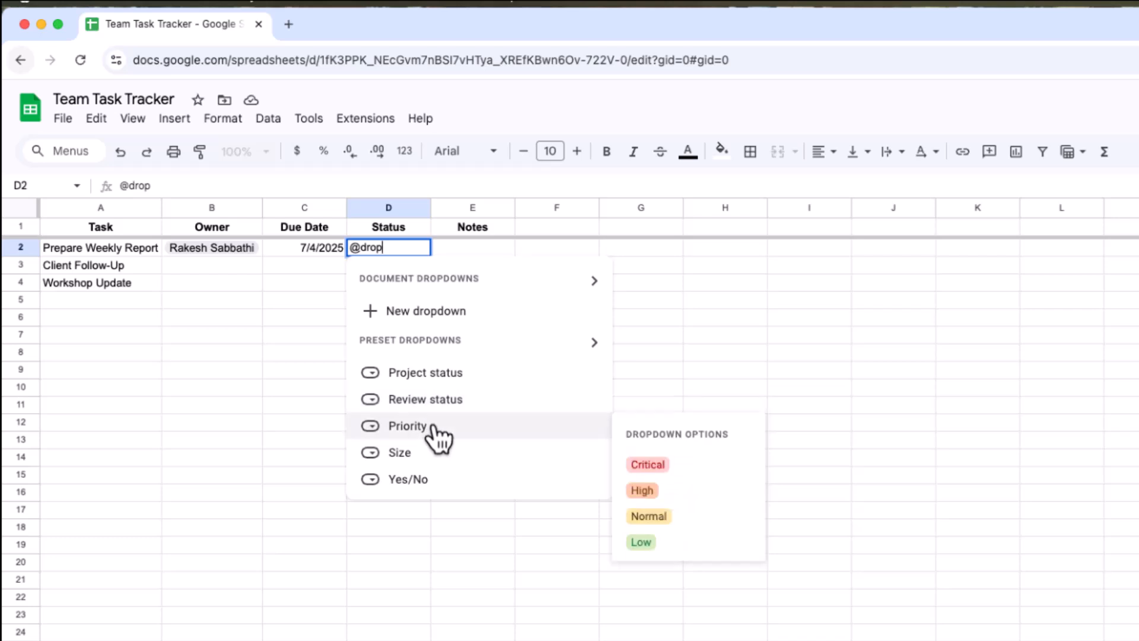
mouse_move(425, 478)
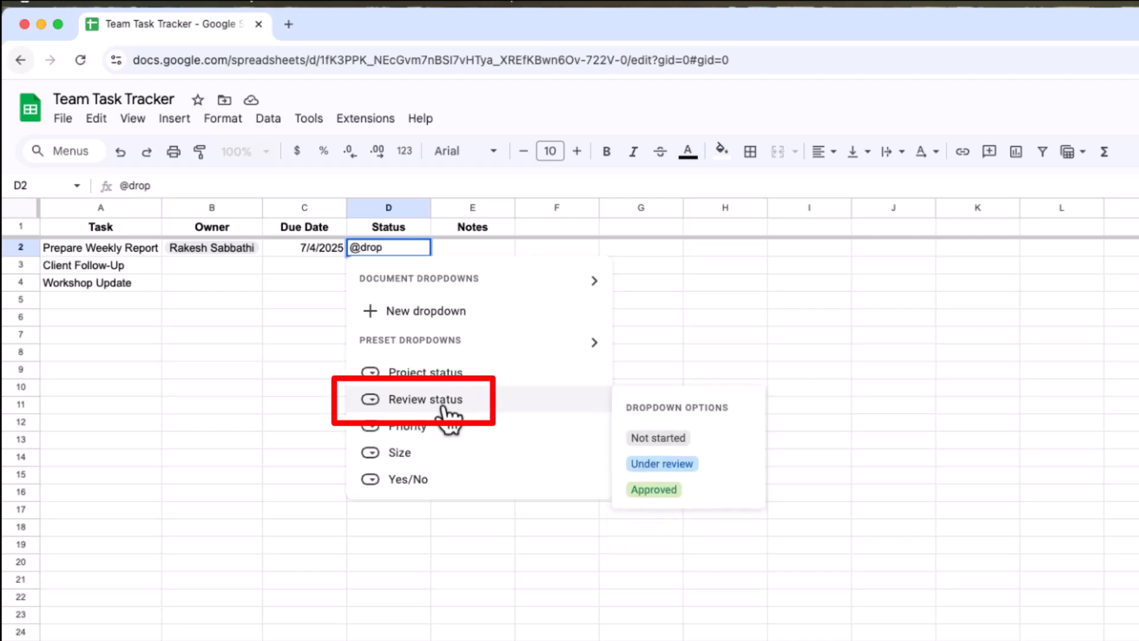
left_click(445, 409)
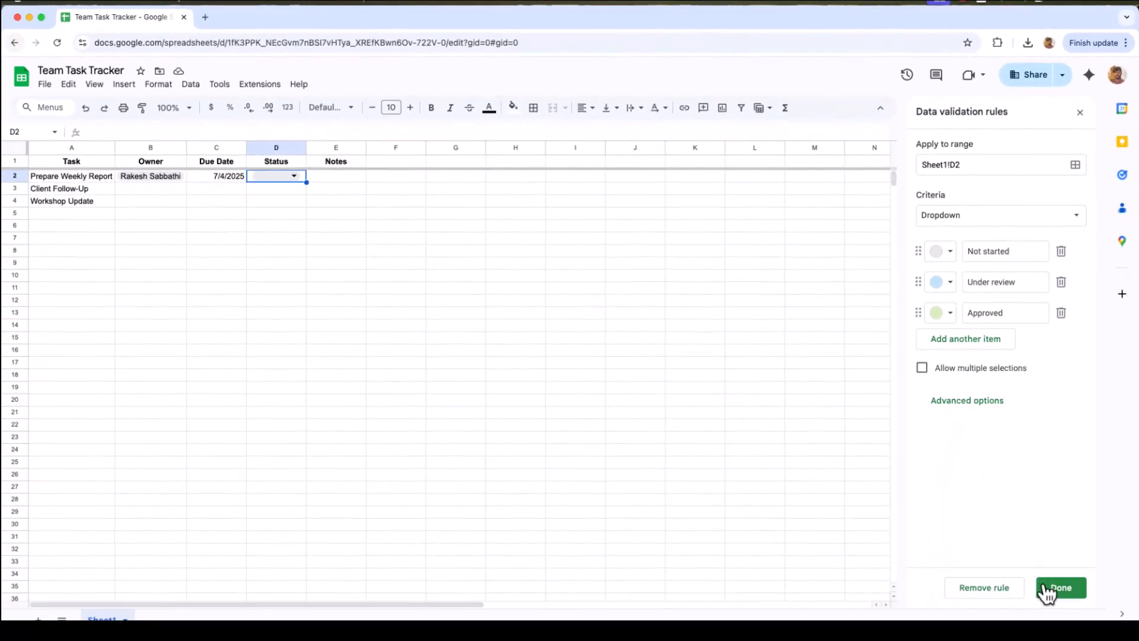
left_click(1048, 587)
Step: Set the status of Prepare Weekly Report in D2 to Not started
left_click(293, 175)
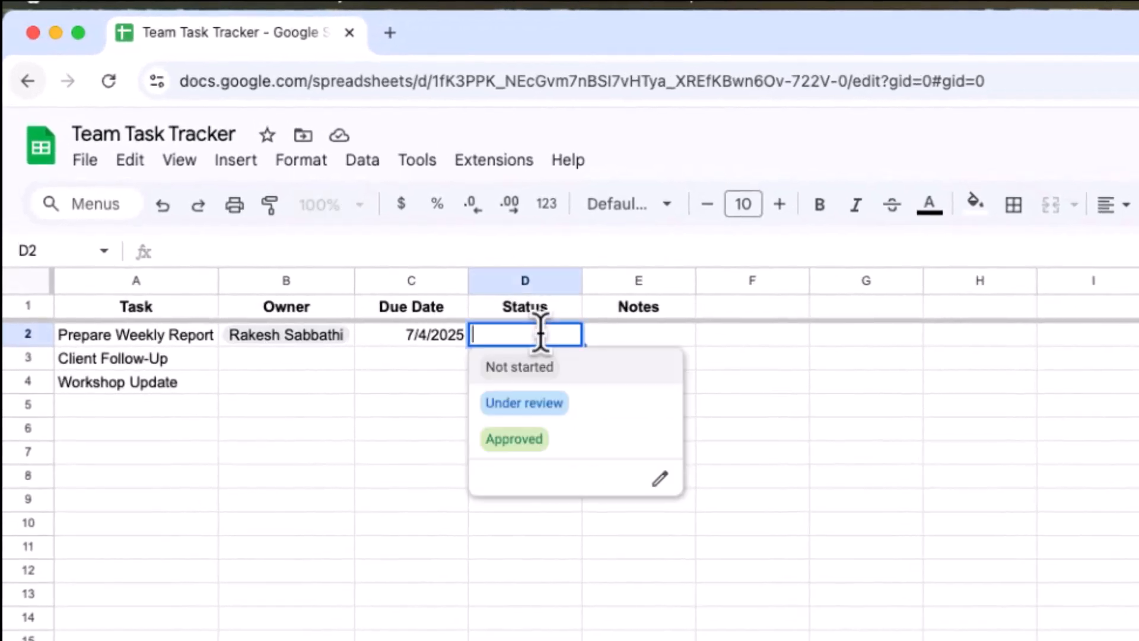
left_click(552, 369)
left_click(620, 343)
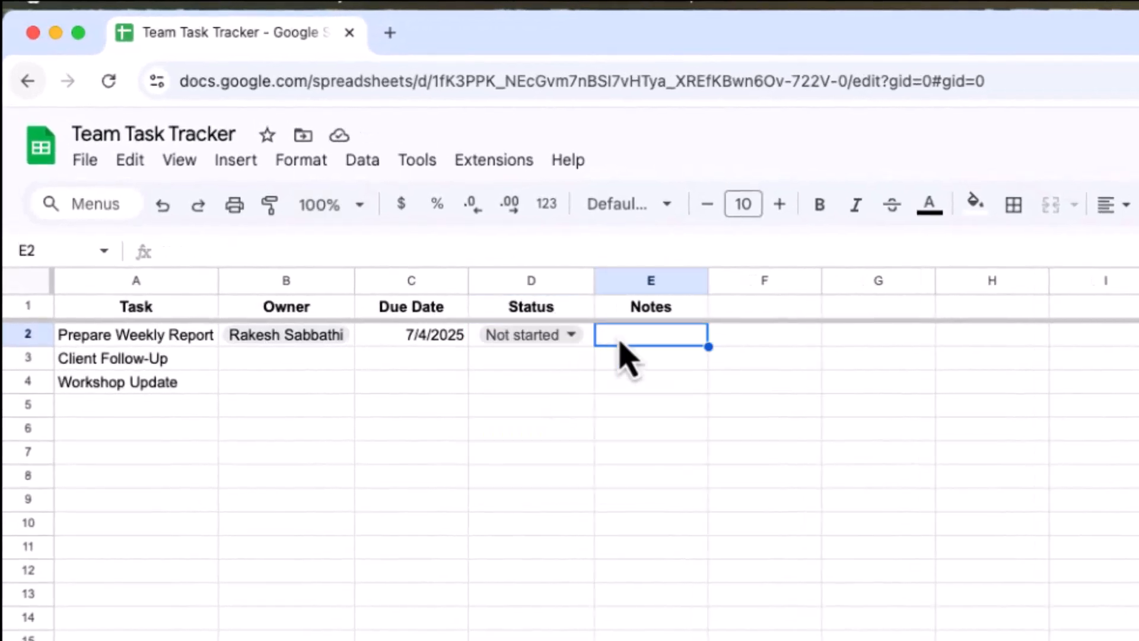
Step: Insert a people smart chip for the Client Follow-Up owner in B3 and widen column B to fit the full name
left_click(291, 365)
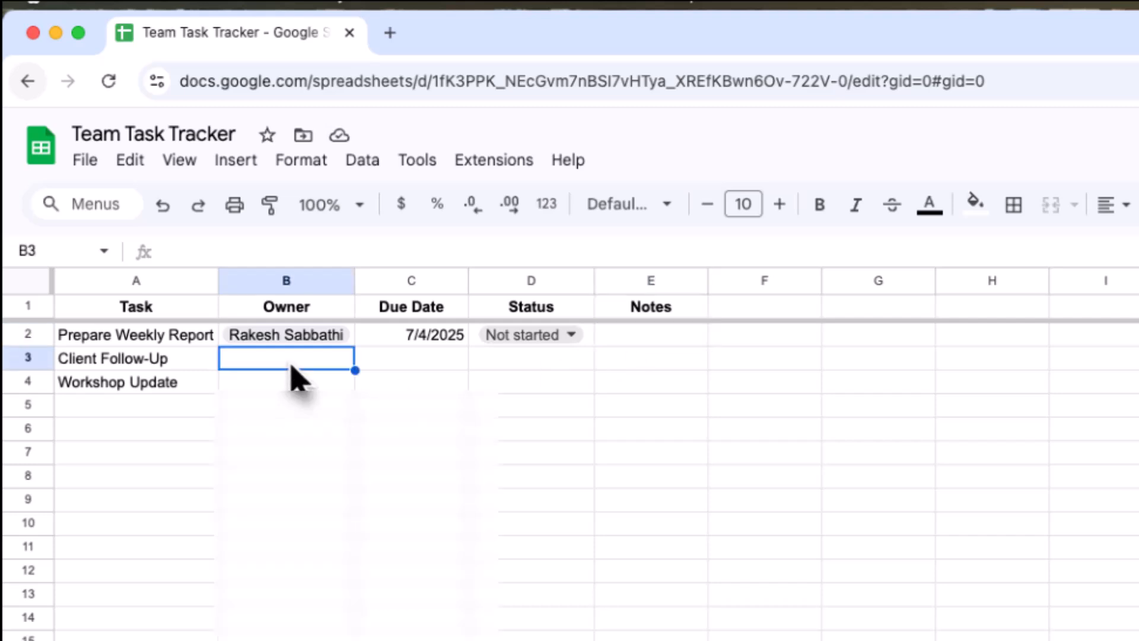
type("@Ri")
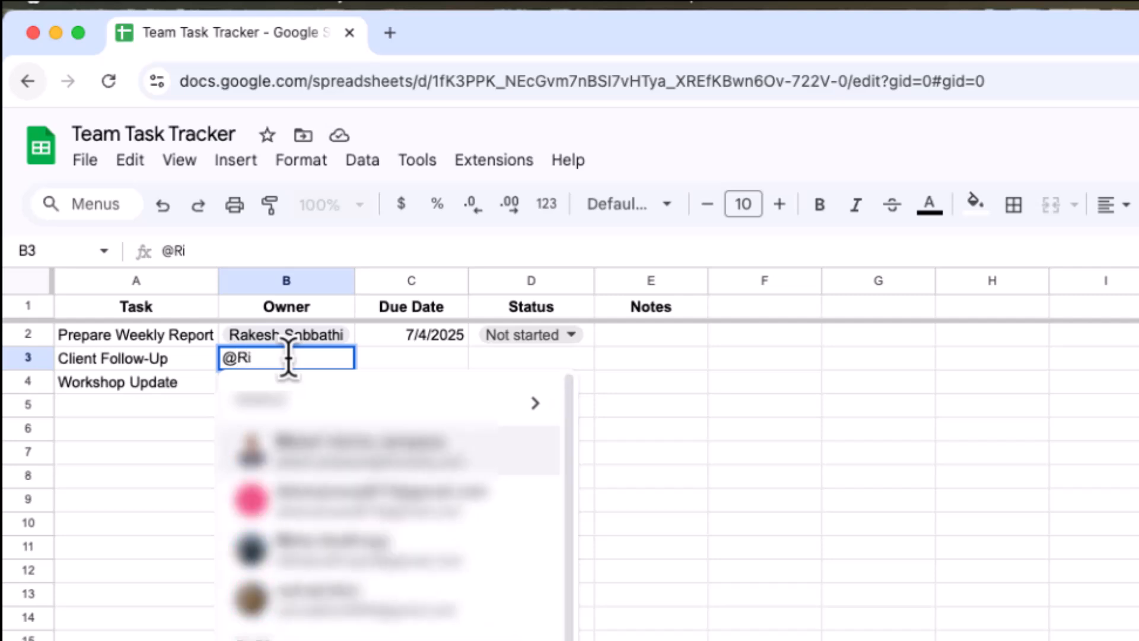
key("Return")
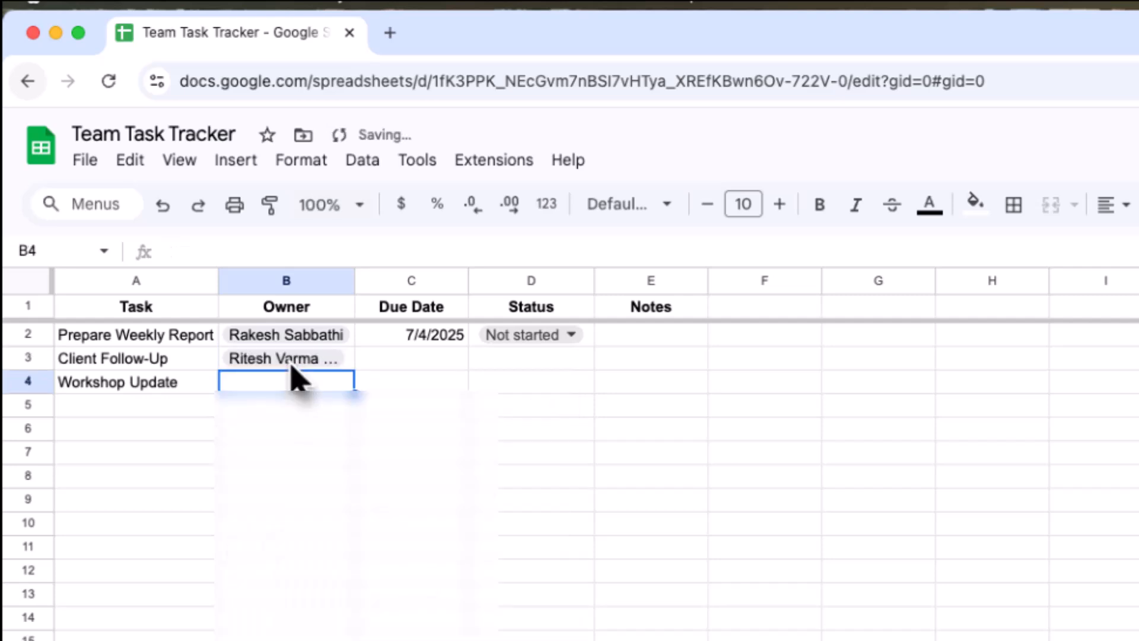
left_click_drag(356, 283, 396, 284)
Step: Insert the Friday date Jul 11, 2025 as a smart entry in C3, the due date of Client Follow-Up
left_click(452, 367)
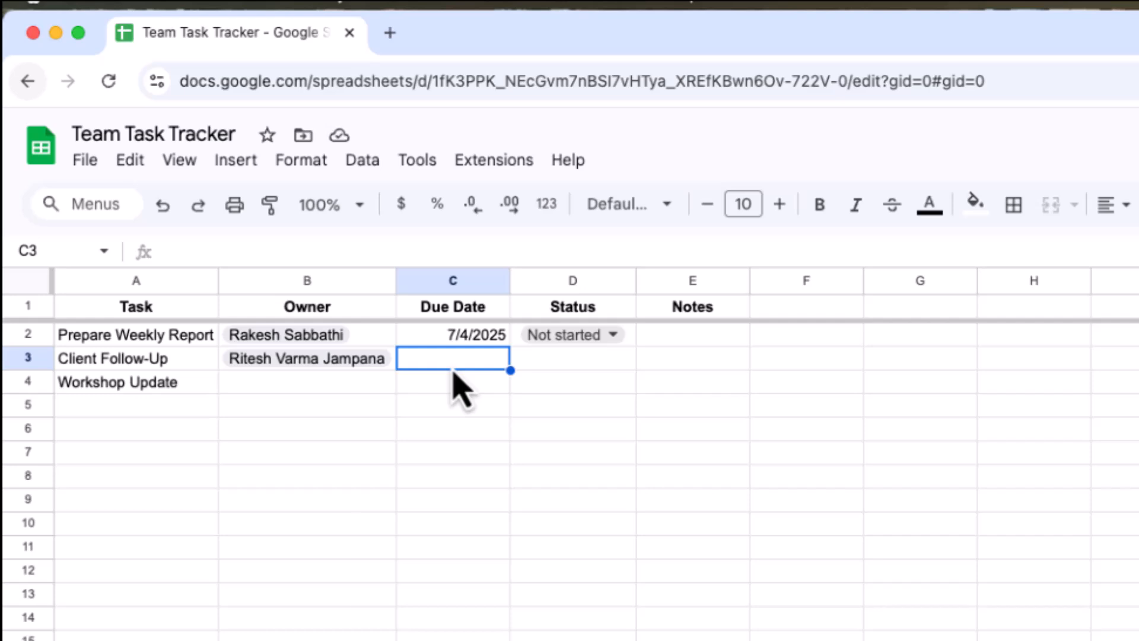
type("@F")
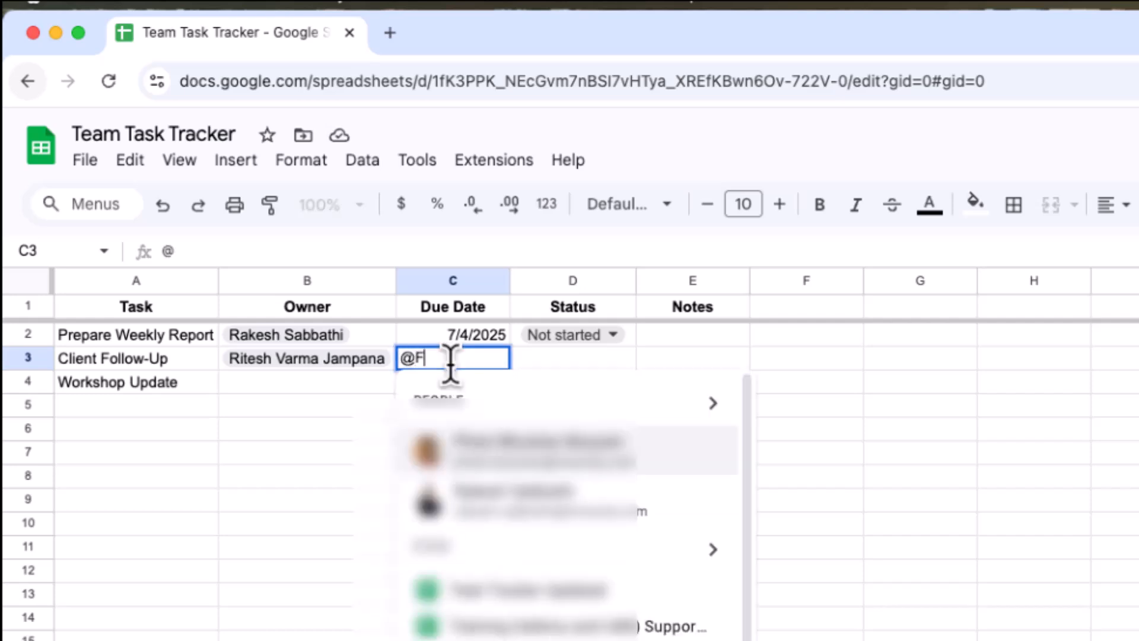
type("riday")
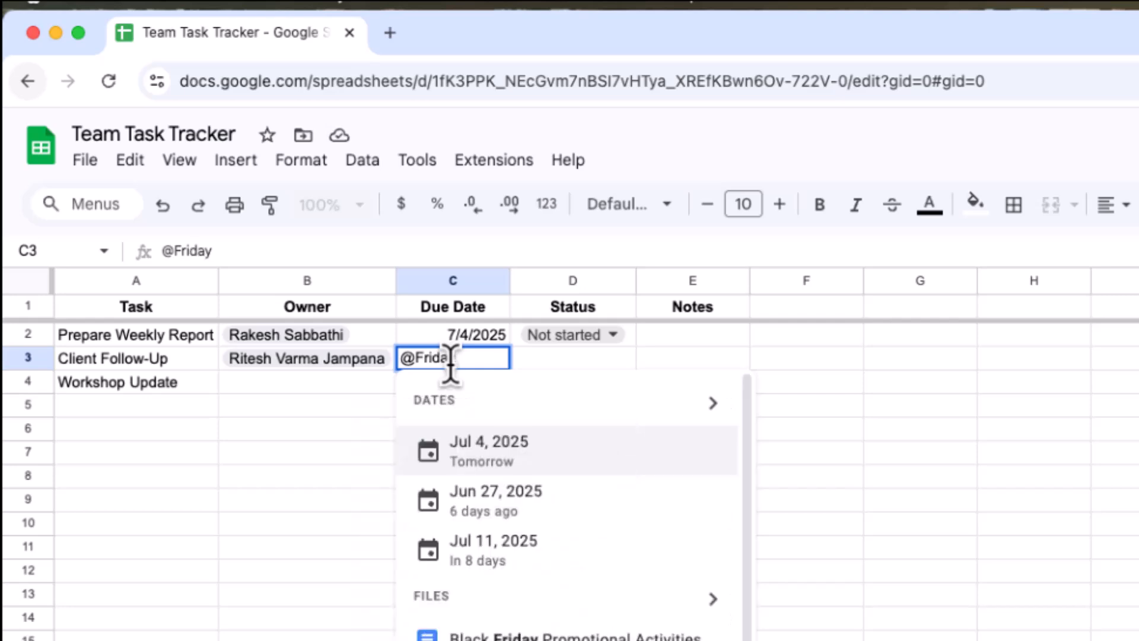
left_click(531, 551)
Step: Fill the Not started status dropdown from D2 down through D4
left_click(629, 338)
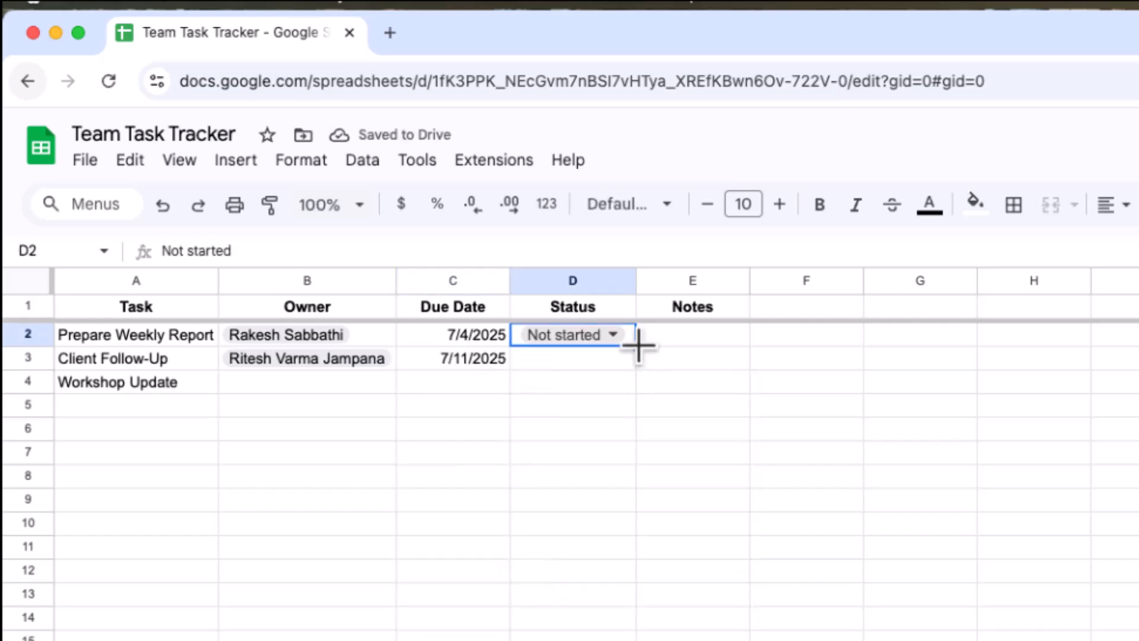
left_click_drag(638, 345, 634, 385)
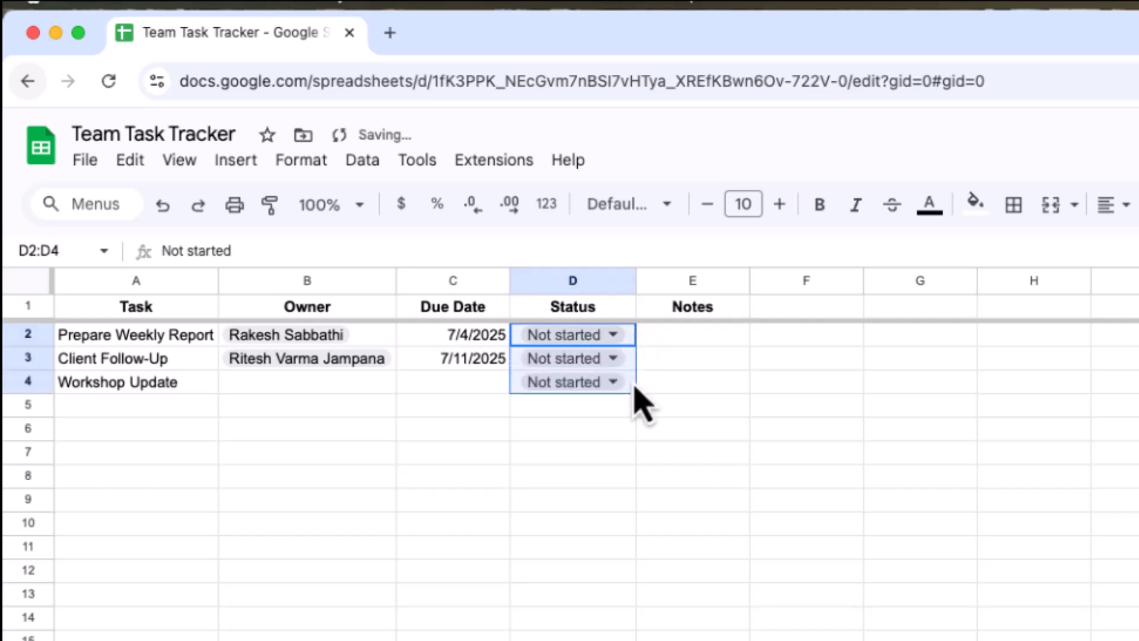
Step: Insert a people smart chip for the Workshop Update owner in B4
left_click(306, 390)
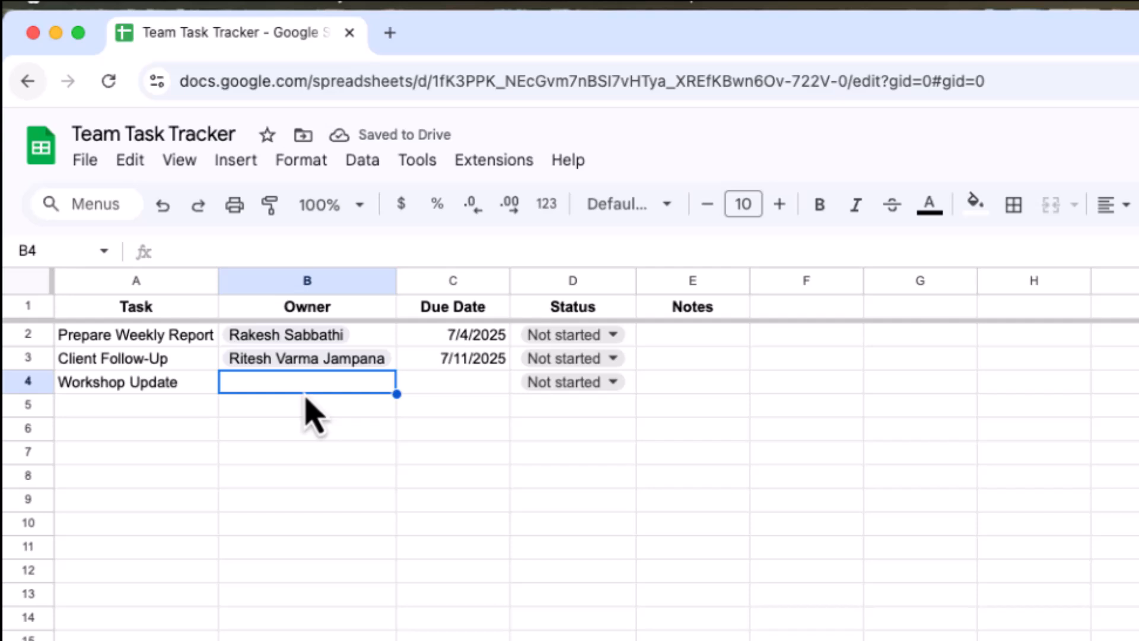
type("@p")
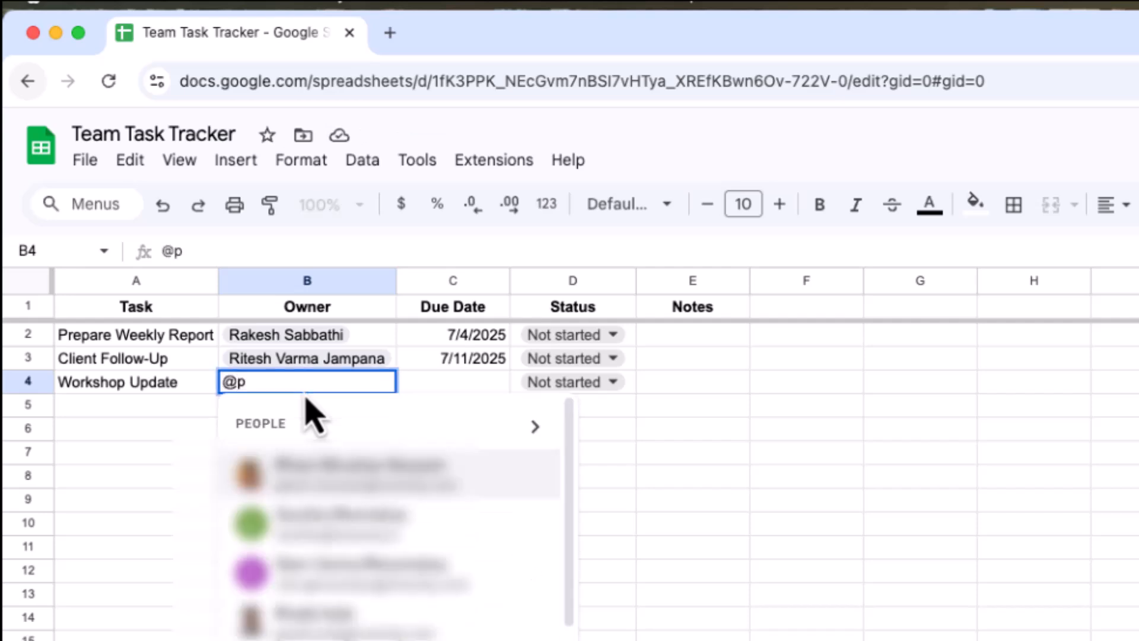
key("Return")
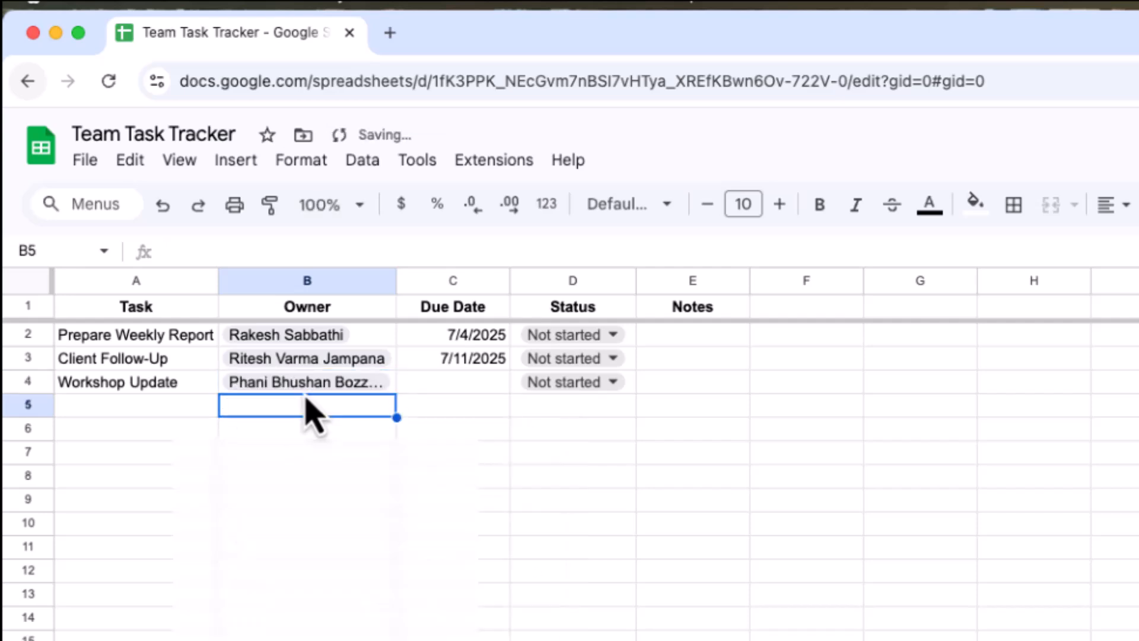
Step: Insert a suggested Monday date as a smart entry in C4, the due date of Workshop Update
left_click(467, 389)
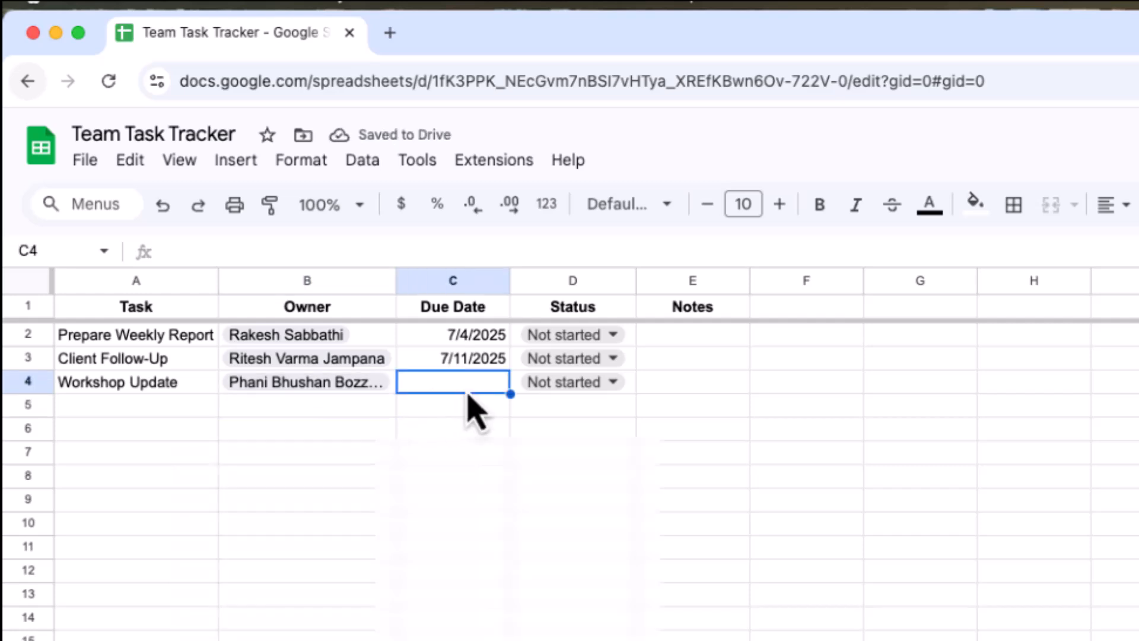
double_click(465, 385)
type("@")
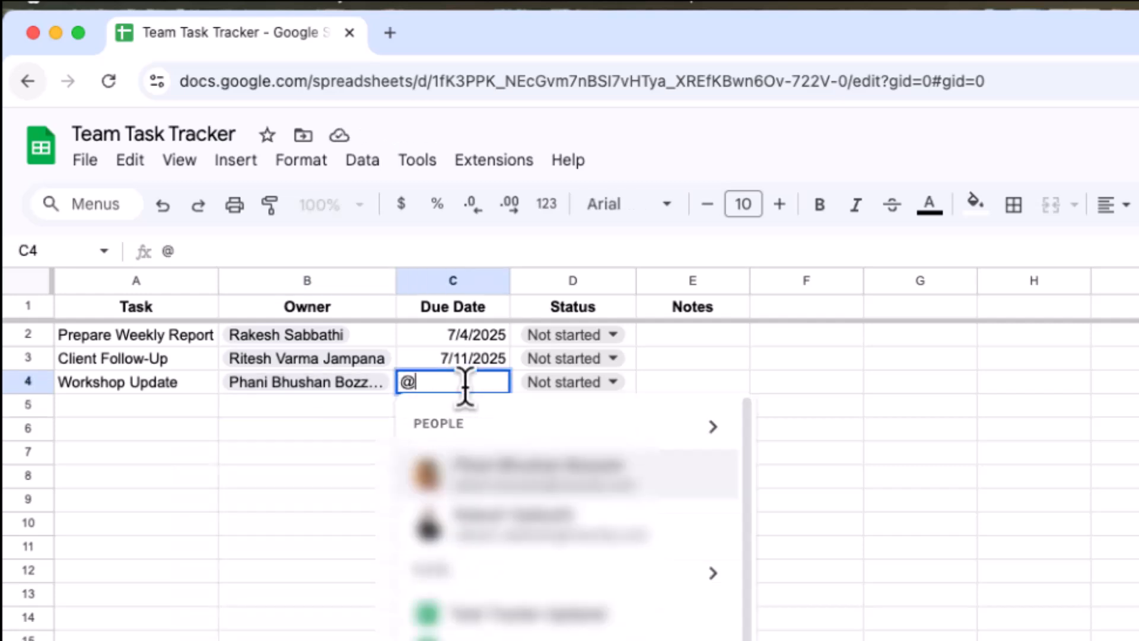
type("Mon")
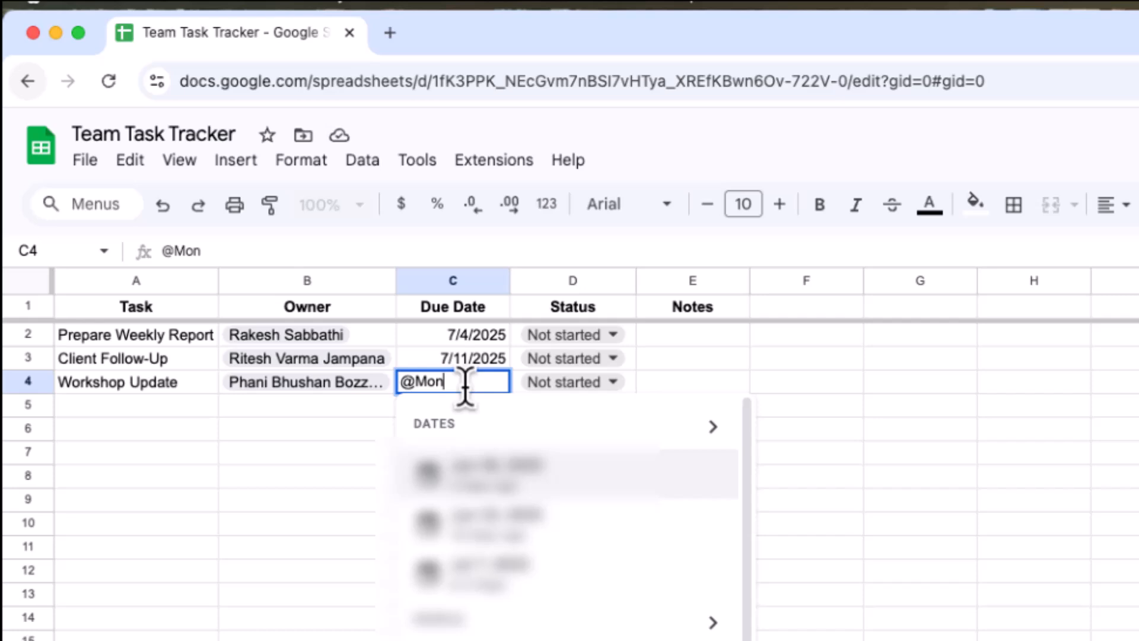
left_click(513, 593)
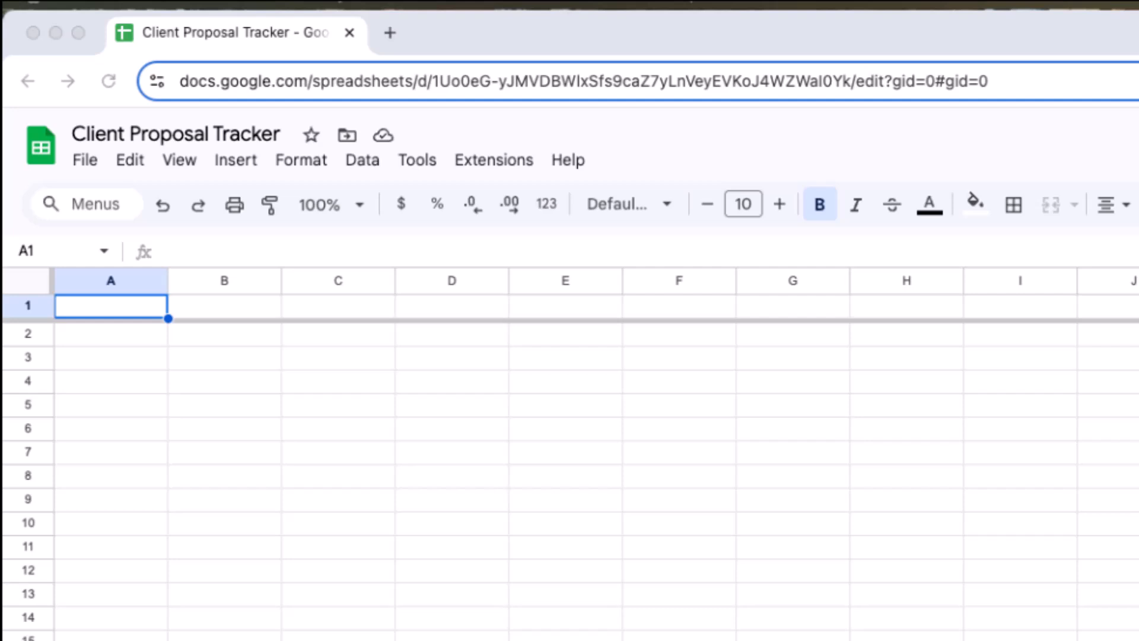
Step: Enter the headers Client Name, Proposal Doc, Presentation Date, Status and Owner in A1 to E1 of the Client Proposal Tracker
left_click(121, 309)
type("Clie")
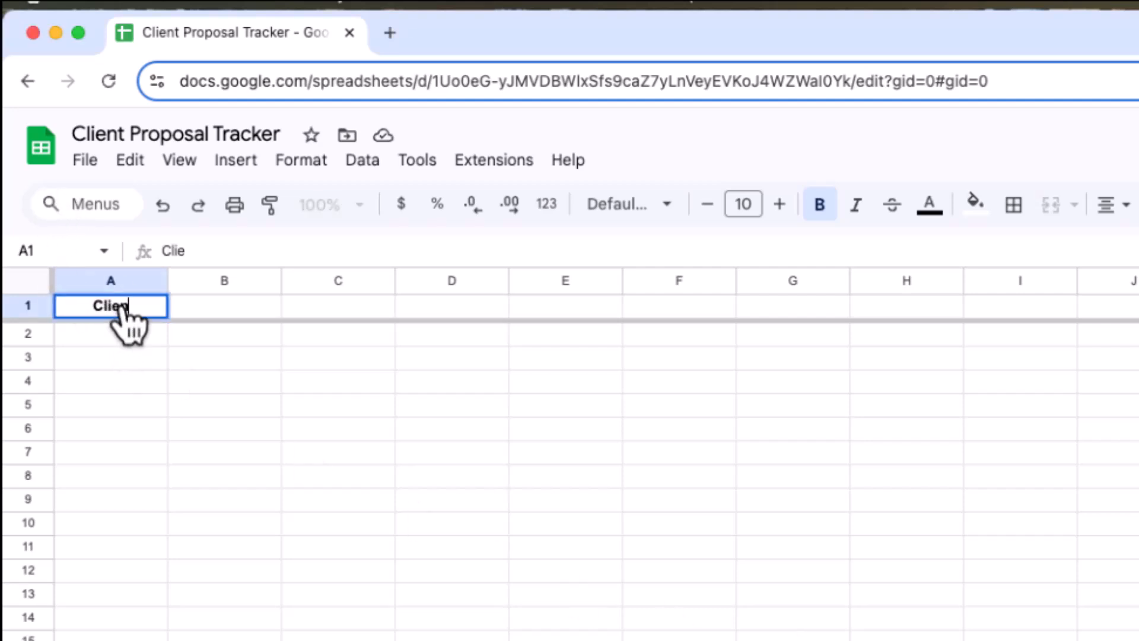
type("nt Name")
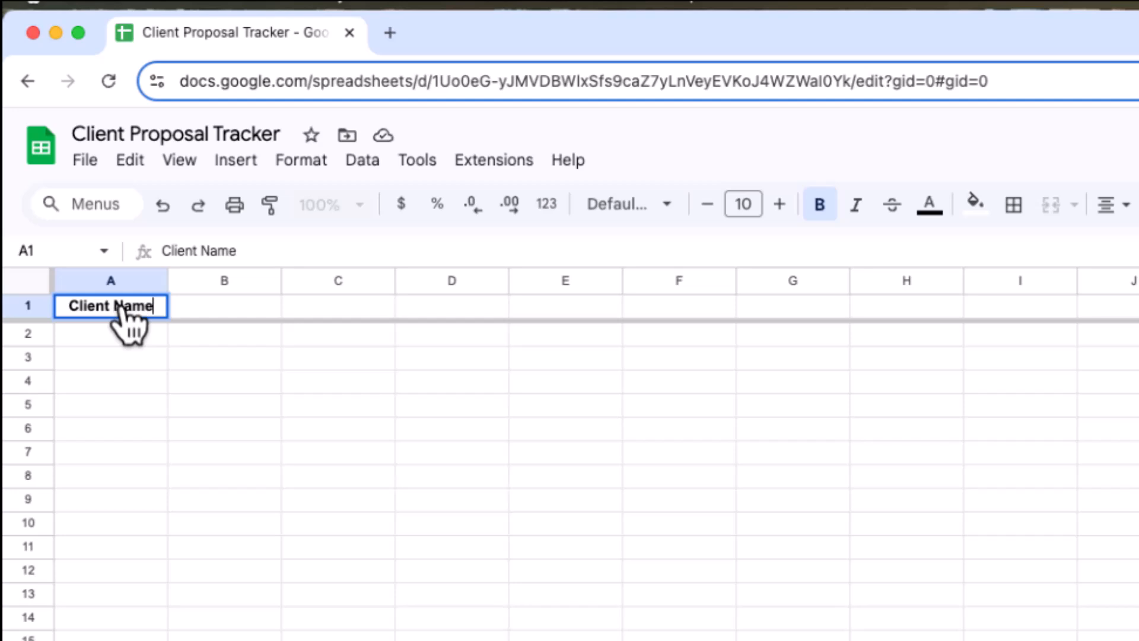
key("Tab")
type("P")
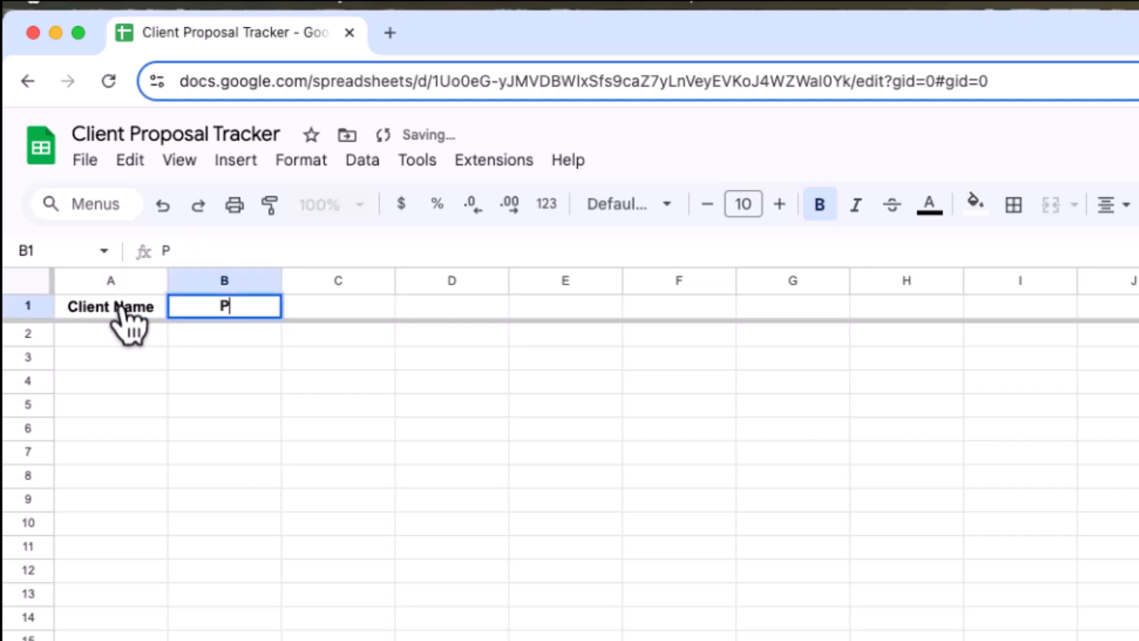
type("roposal Doc")
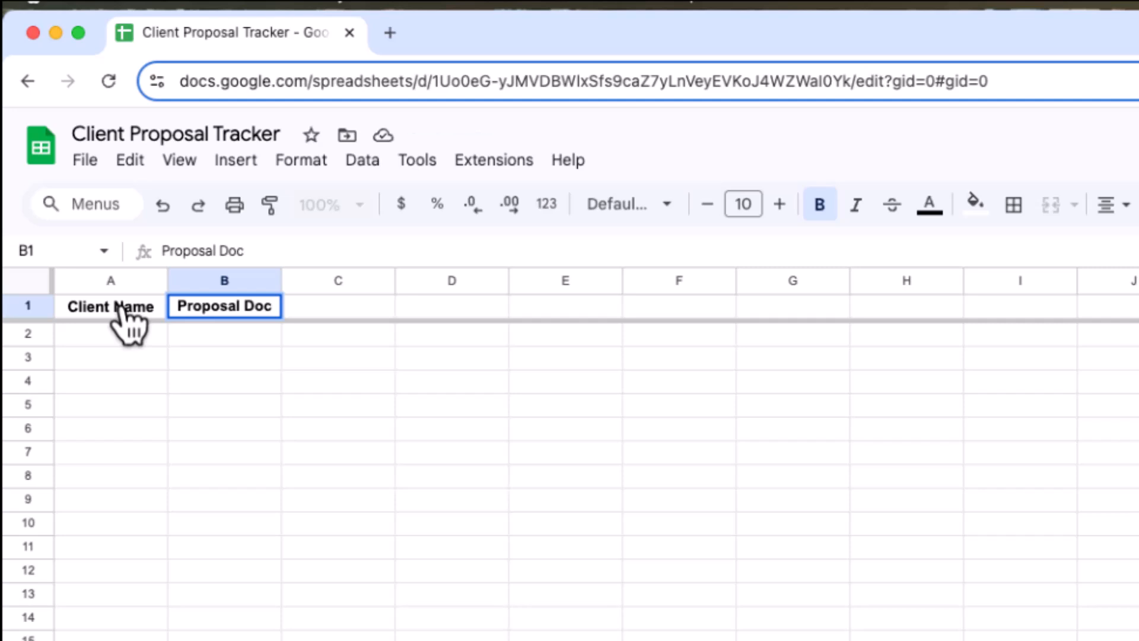
key("Tab")
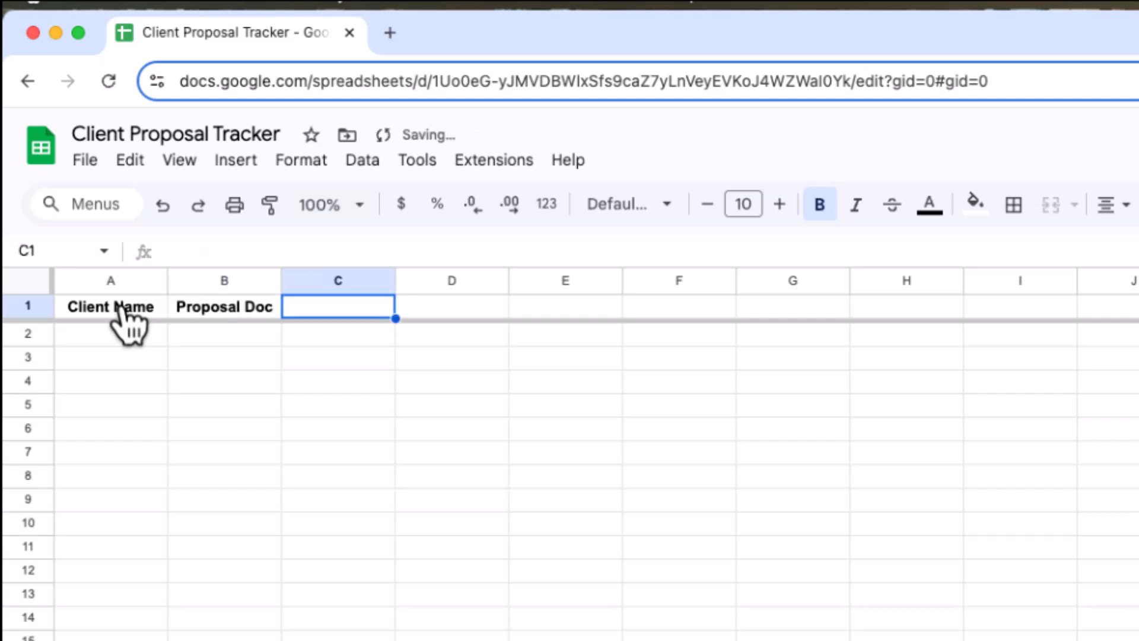
type("Pre")
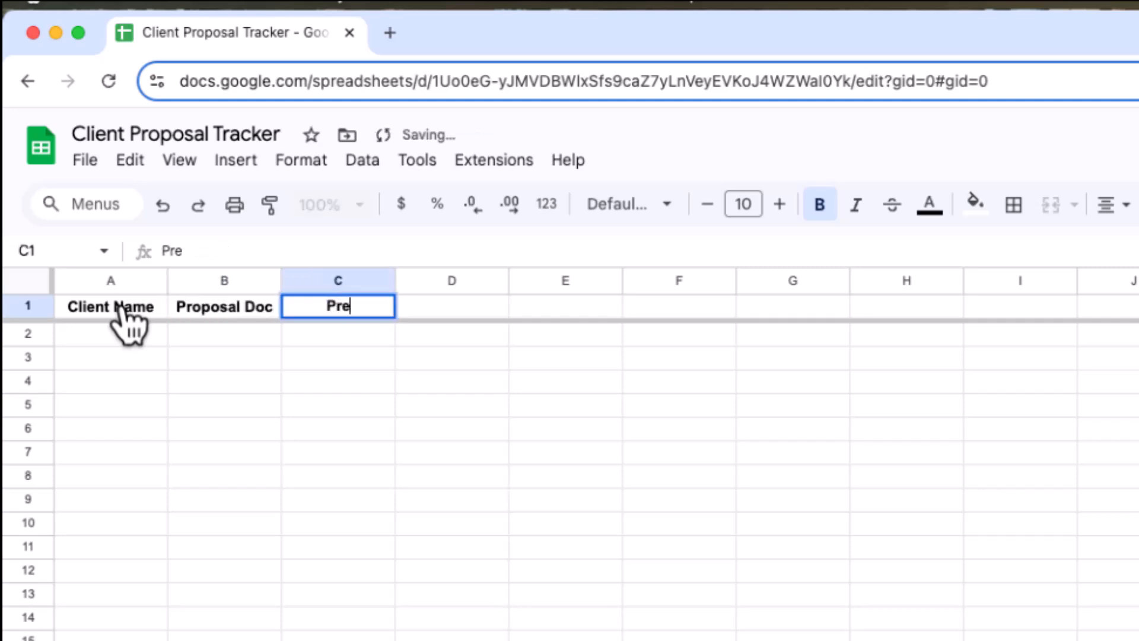
type("sentation ")
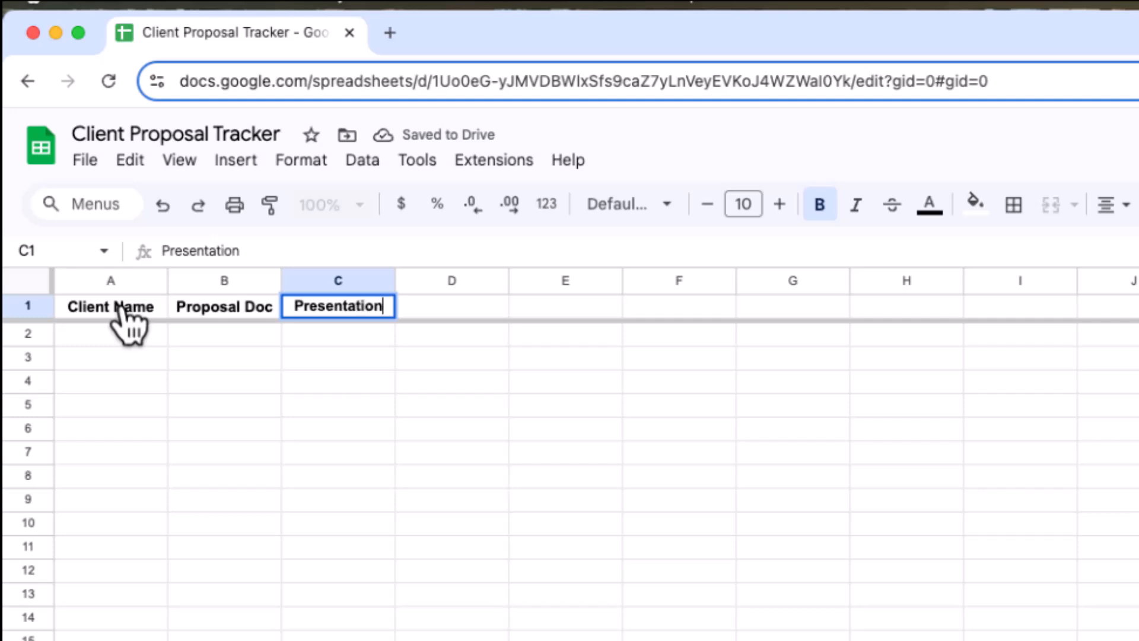
type("Date")
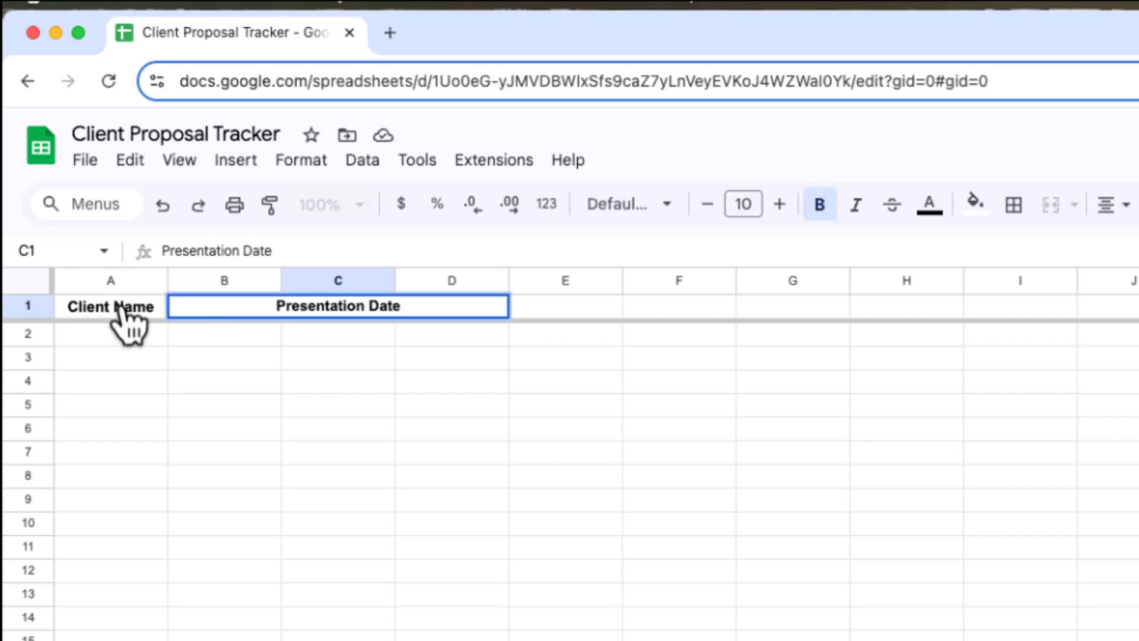
key("Tab")
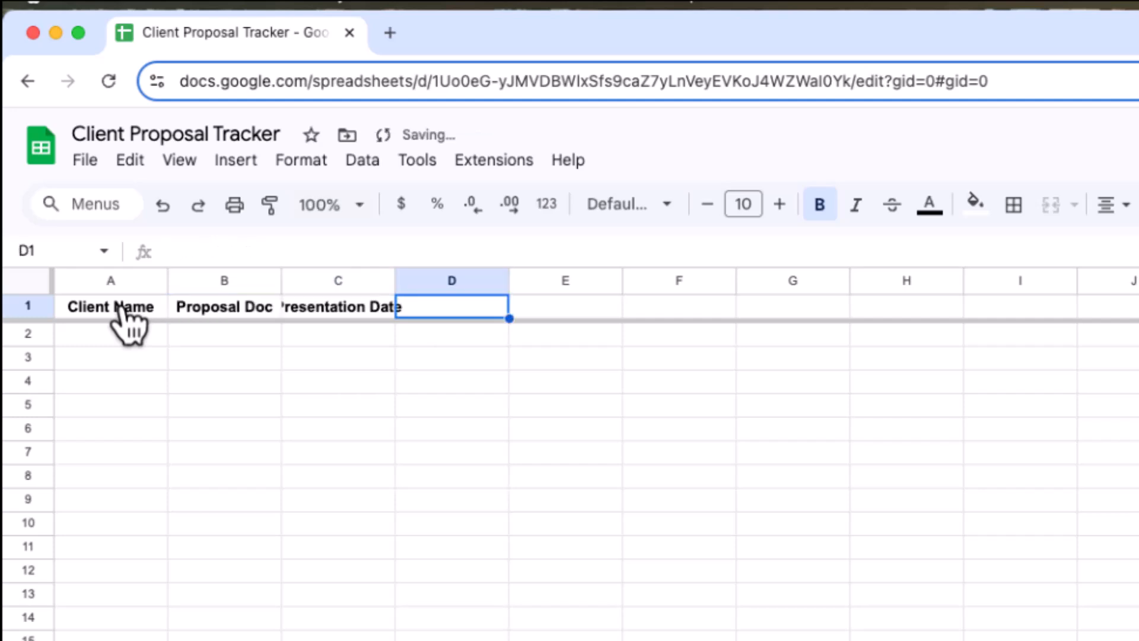
type("Status")
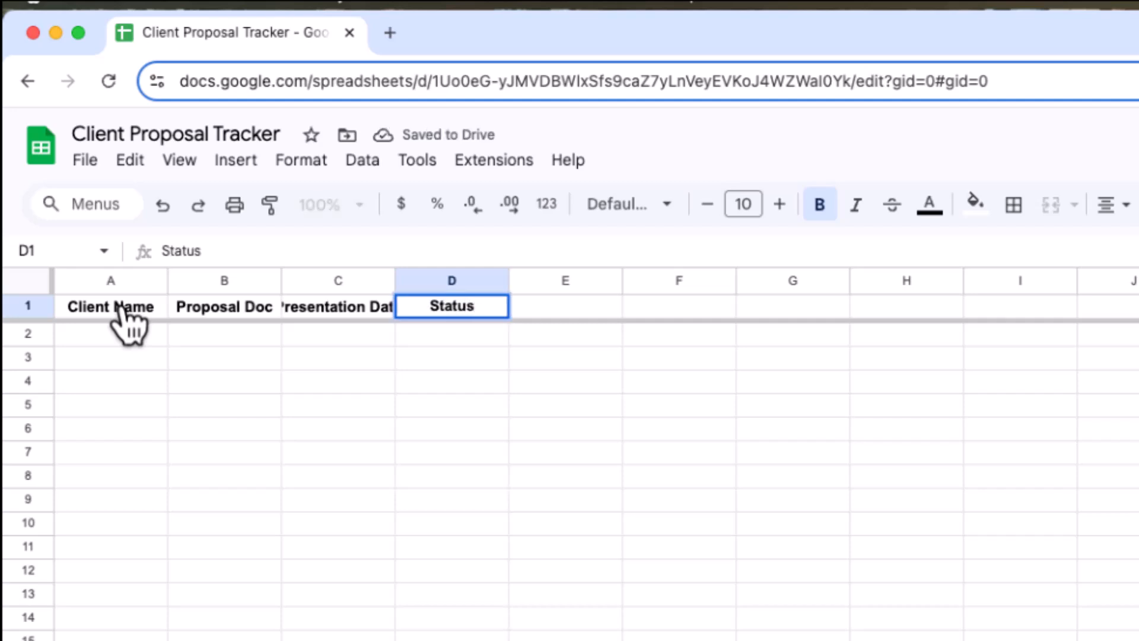
key("Tab")
type("O")
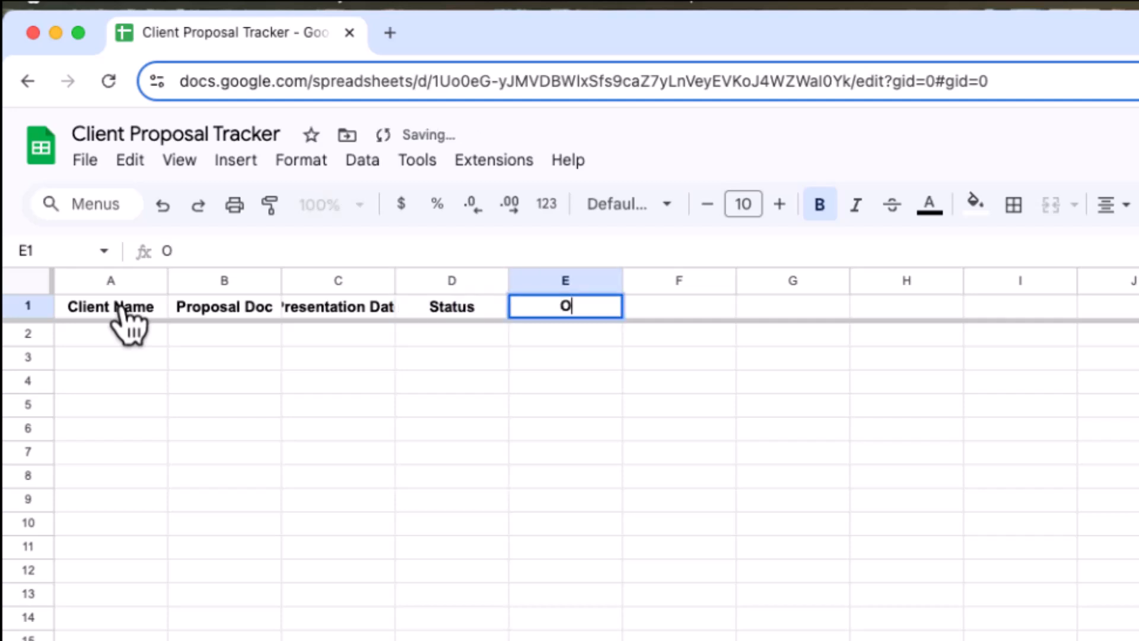
type("wner")
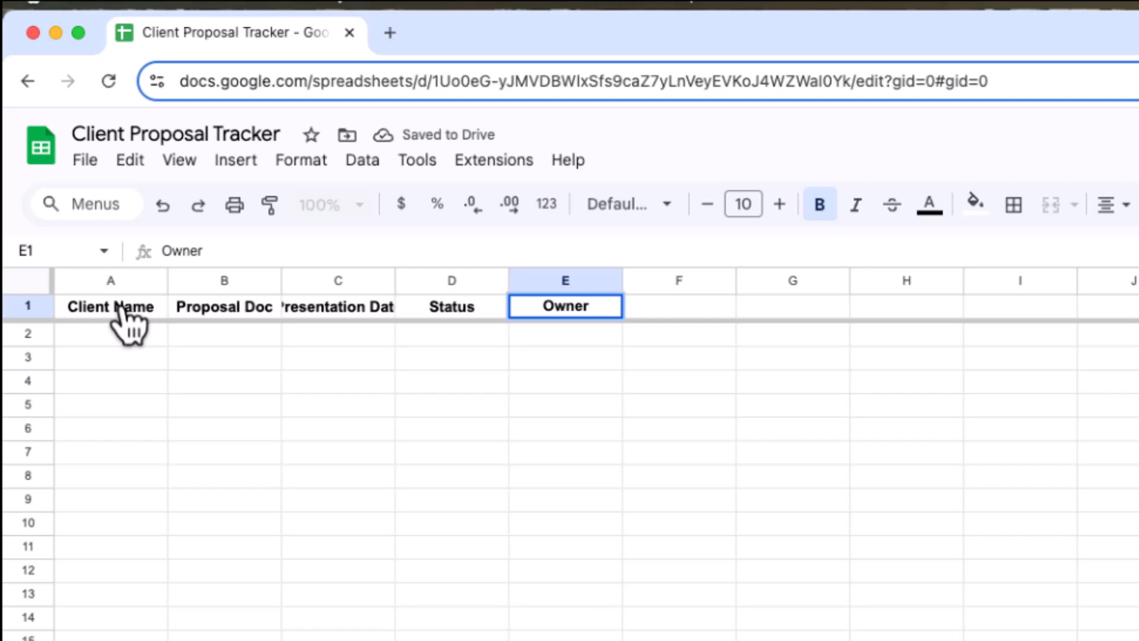
key("Return")
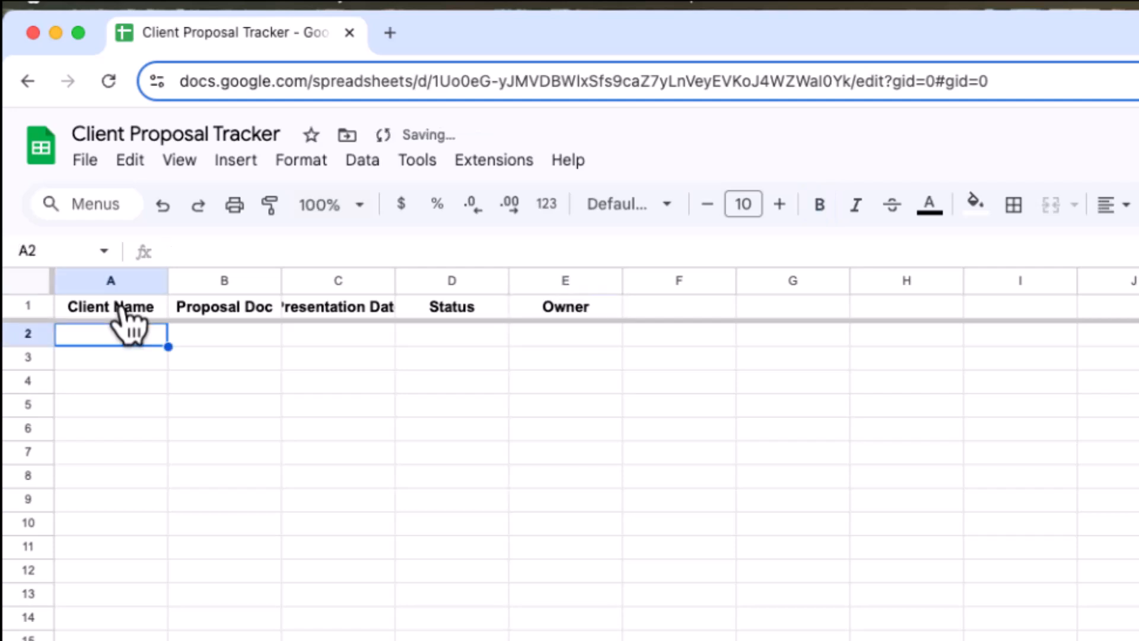
Step: List Client A, Client B and Client C in A2 to A4 under Client Name
type("Client ")
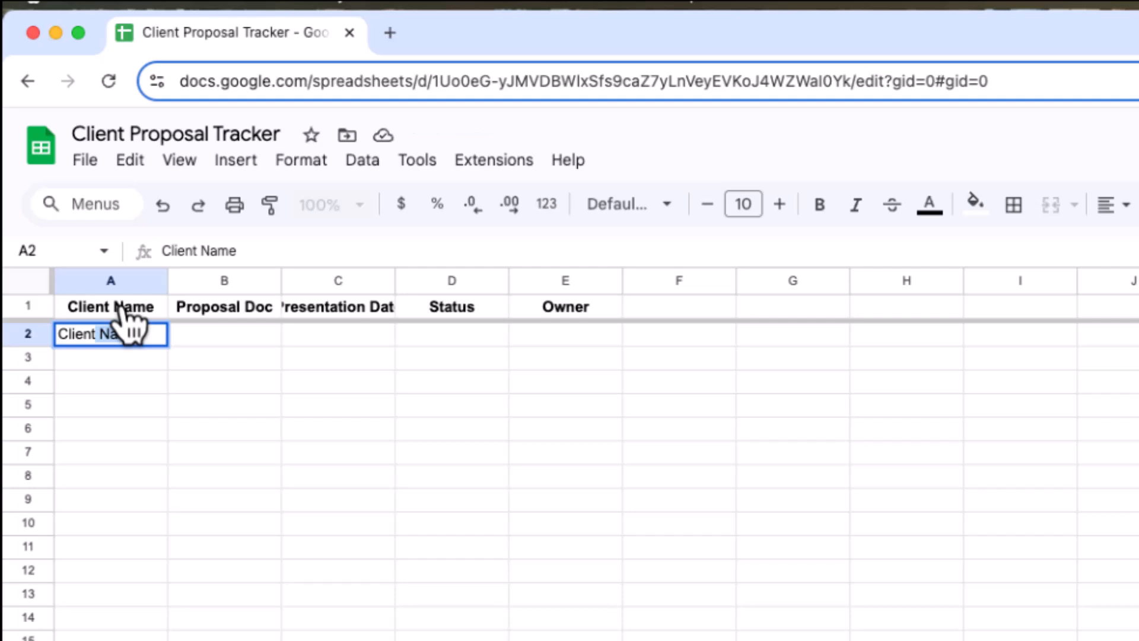
type("A")
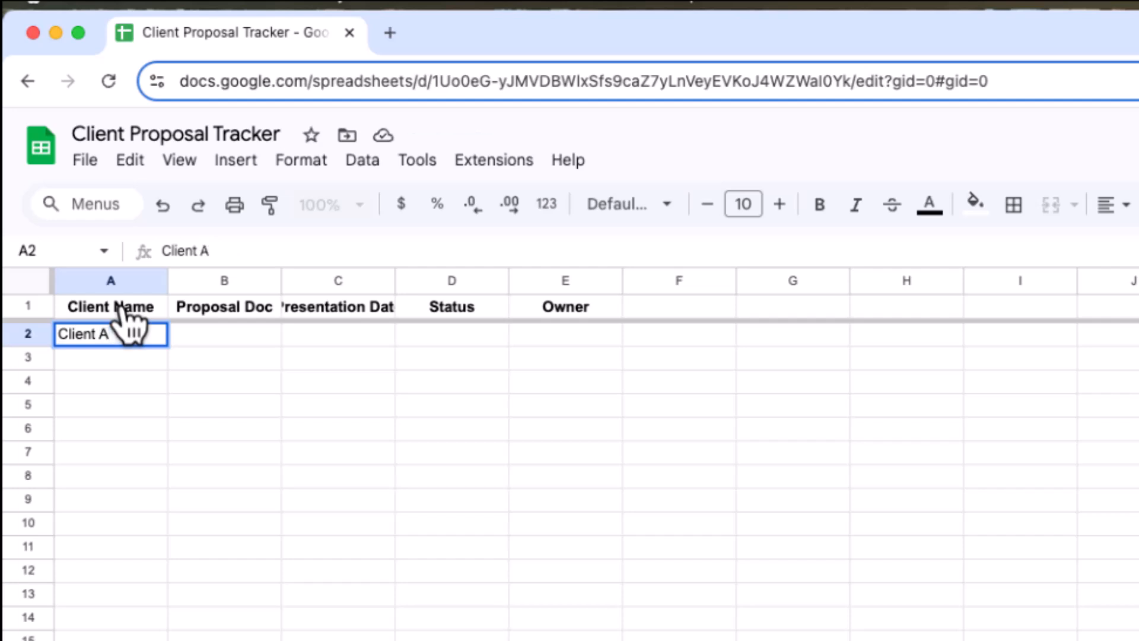
left_click(132, 364)
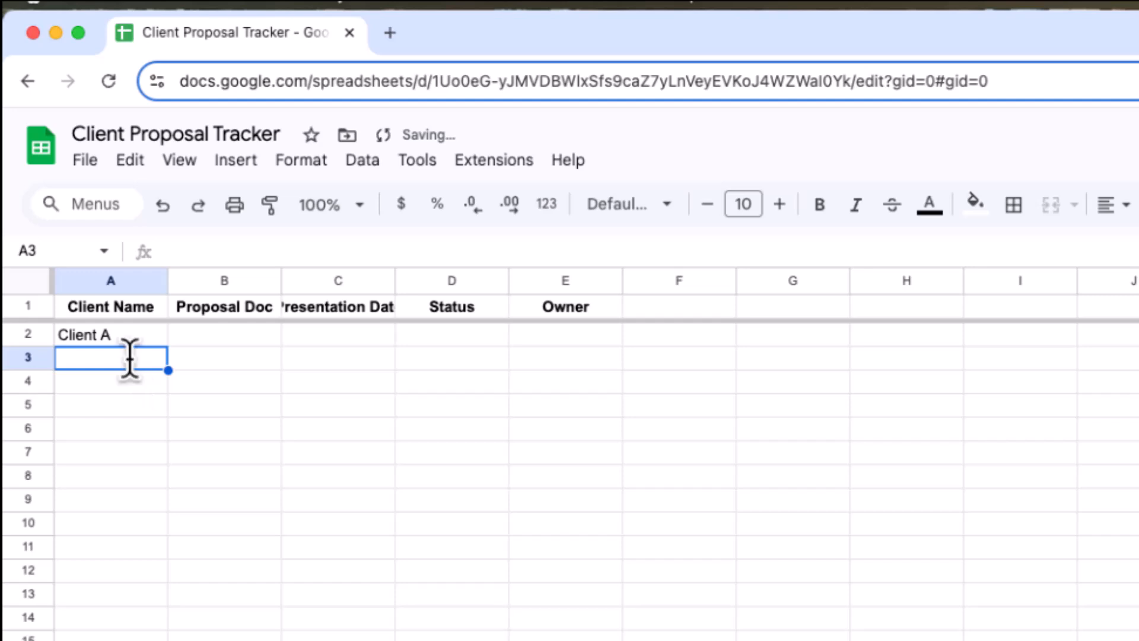
type("Client B")
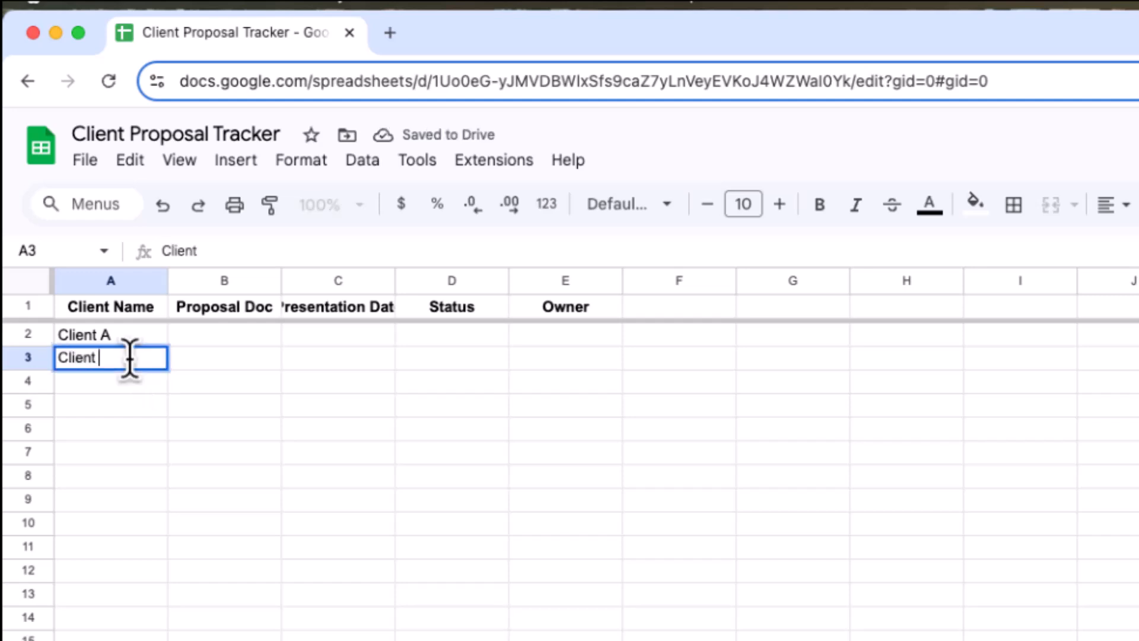
left_click(136, 383)
type("Client C")
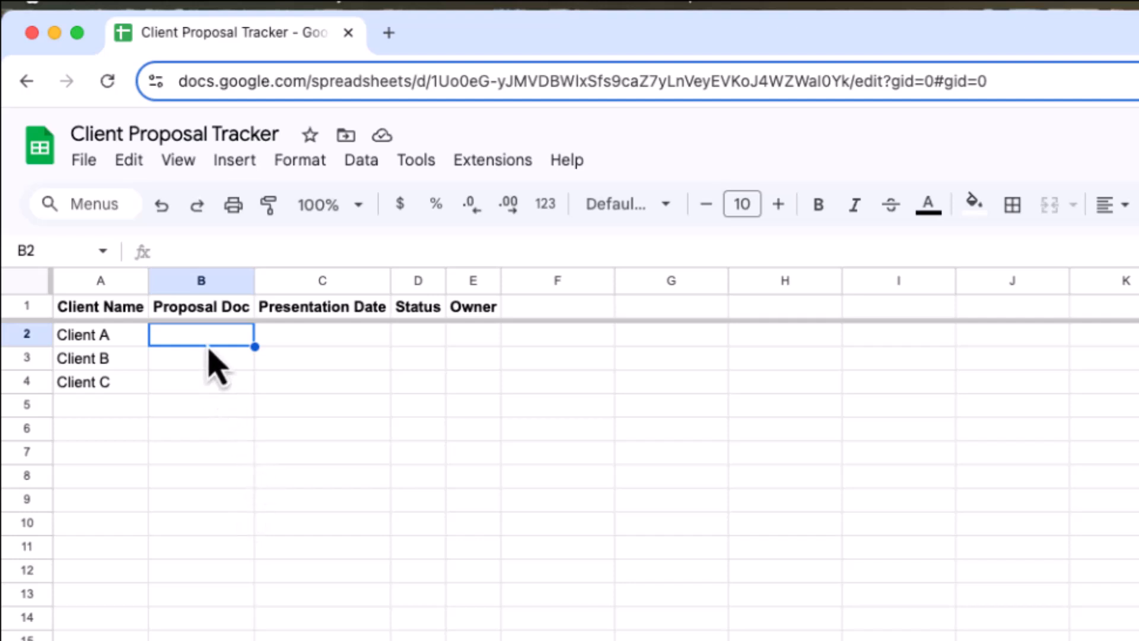
Step: Insert a file smart chip for Client A - Proposal in B2 and fit column B's width to its content
type("@")
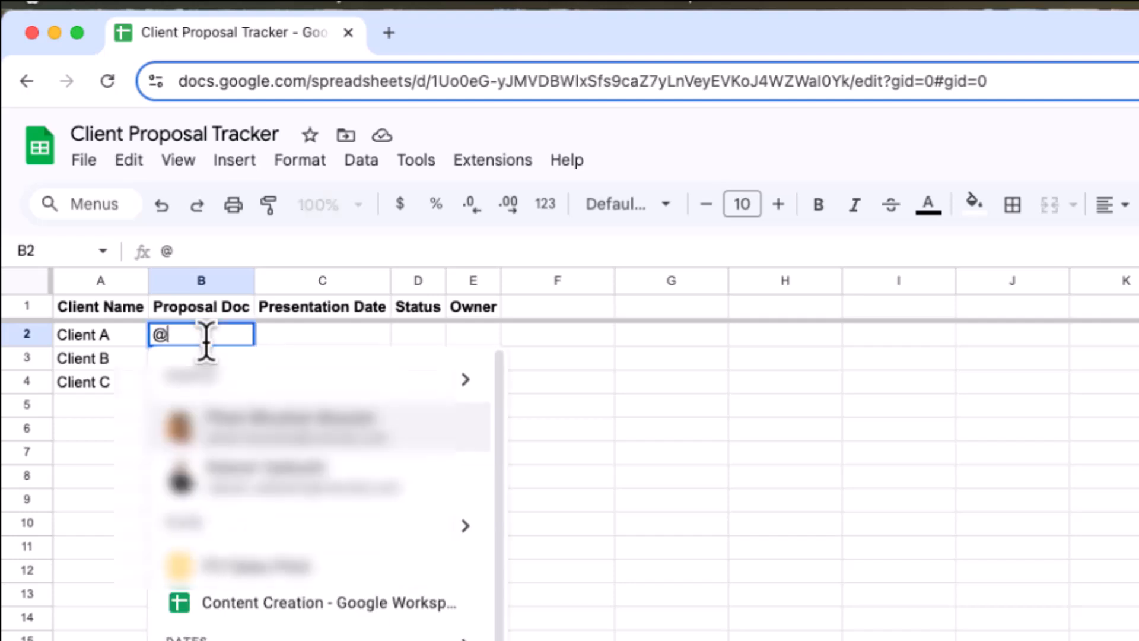
type("Cli")
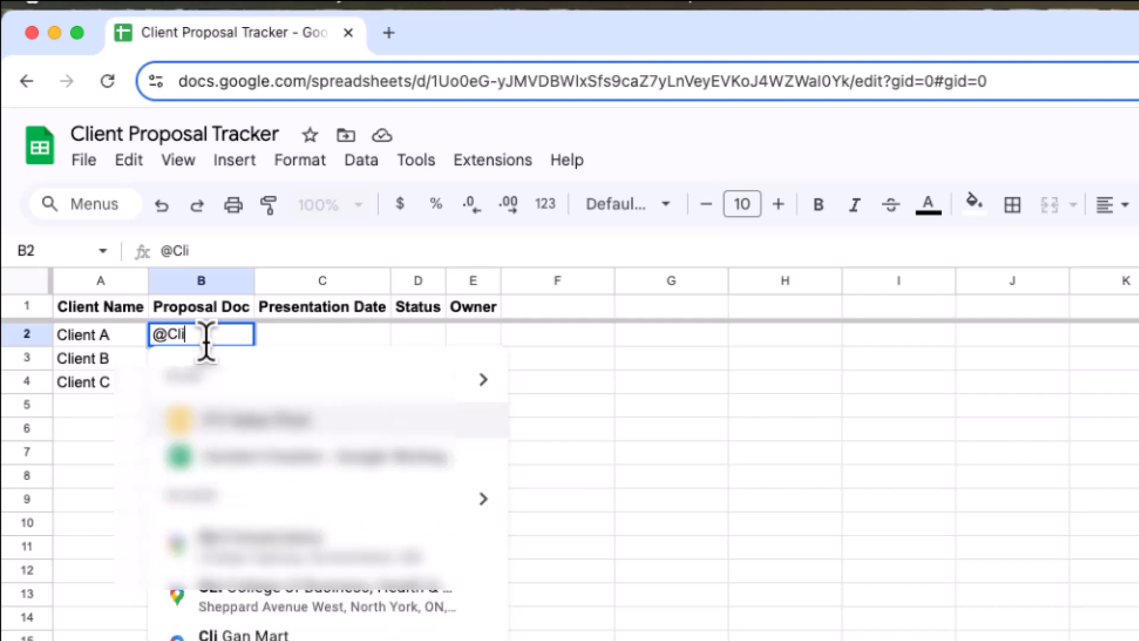
type("ent")
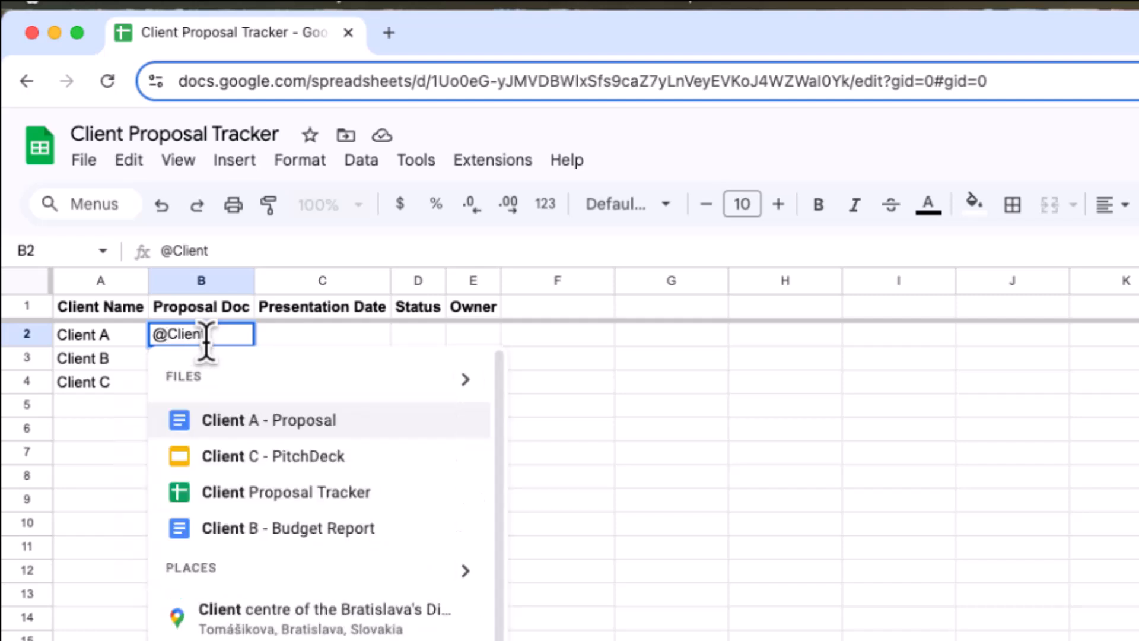
type(" A")
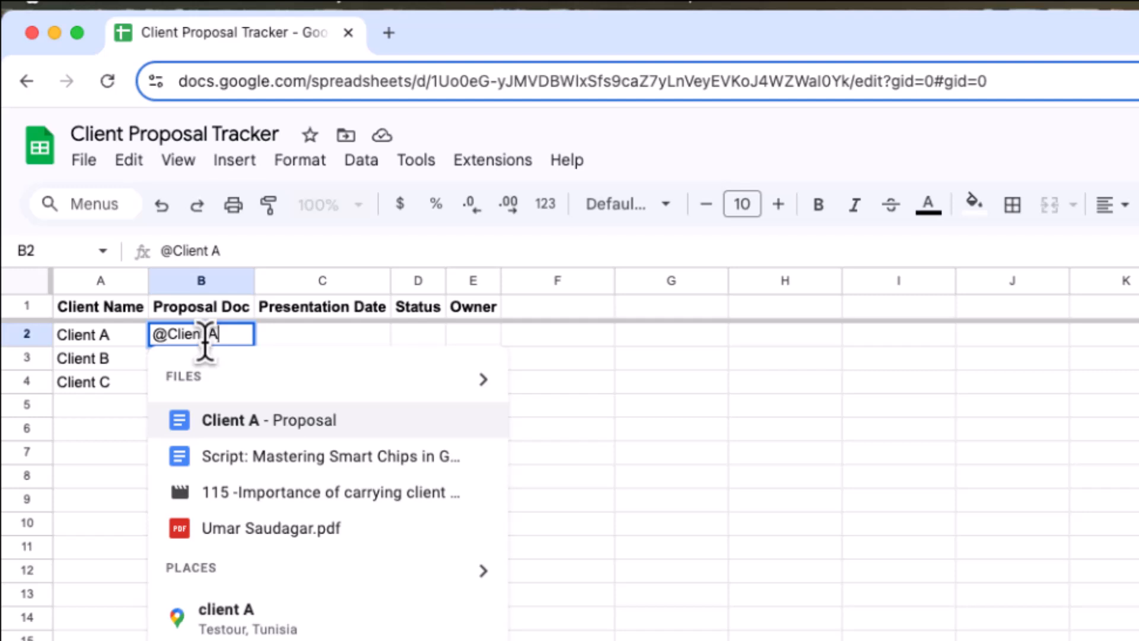
left_click(237, 422)
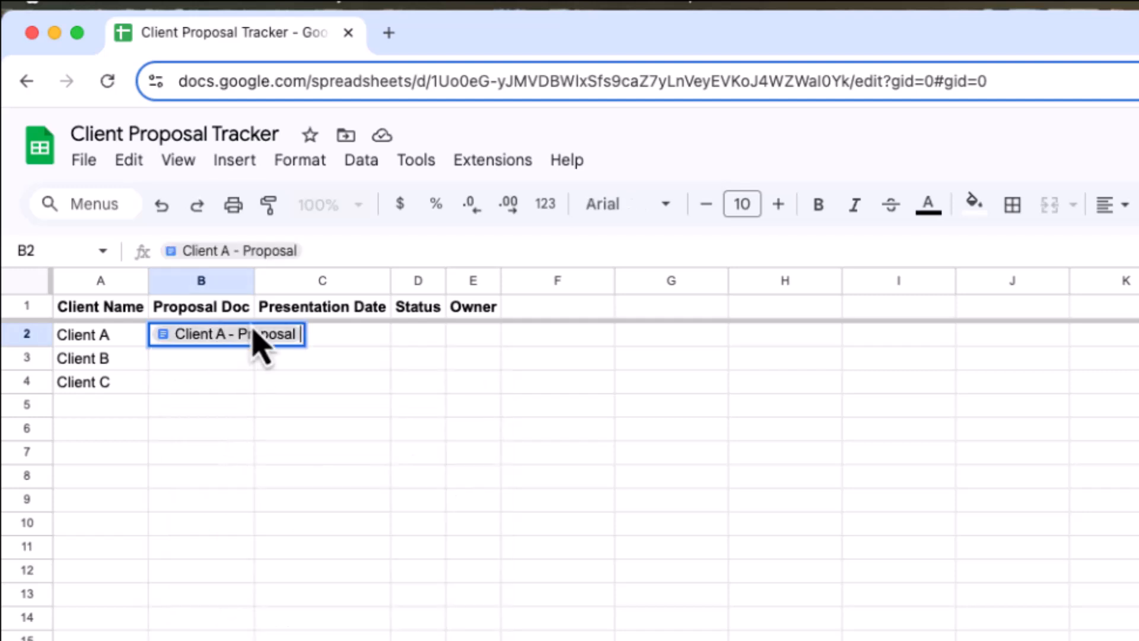
left_click(254, 287)
left_click(249, 454)
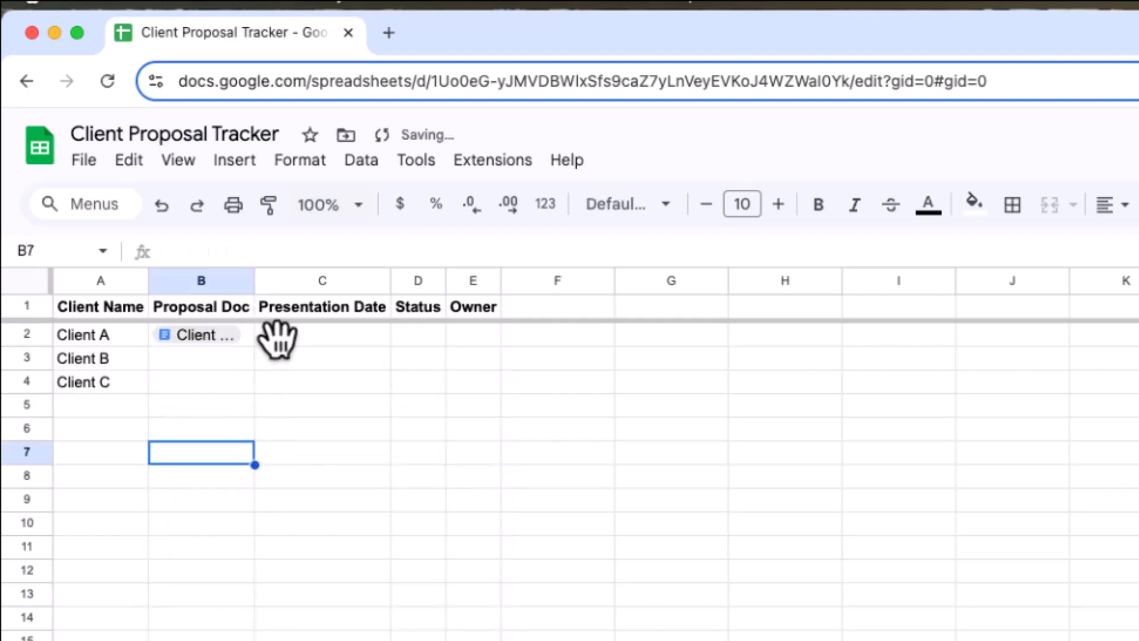
double_click(253, 283)
Step: Insert the suggested Monday date Jul 7, 2025 in C2 as Client A's presentation date
left_click(382, 341)
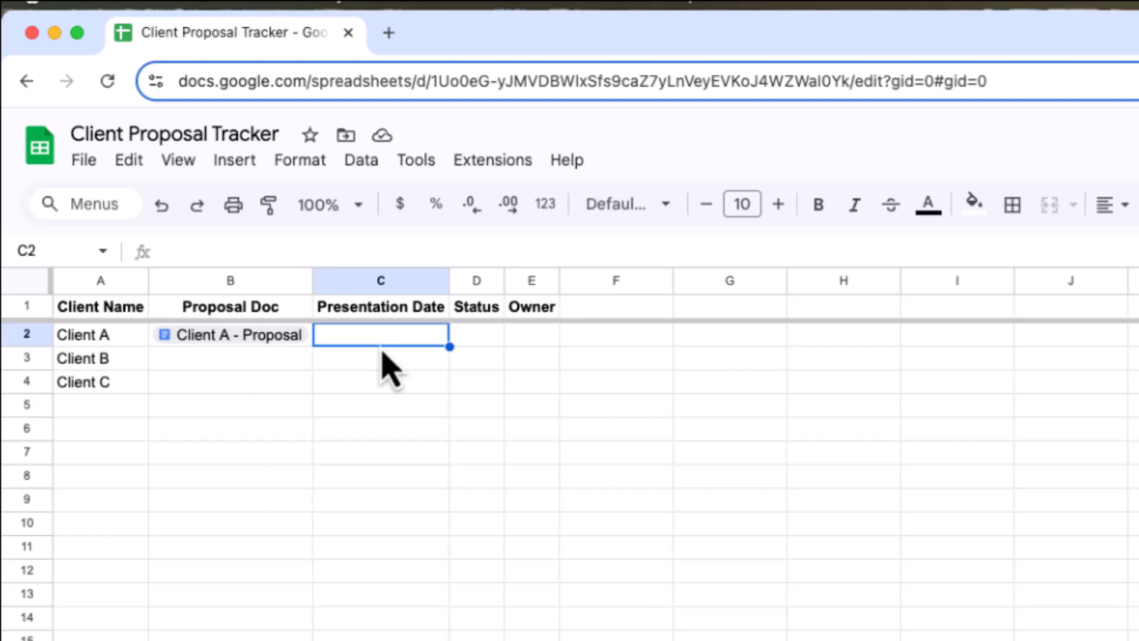
type("@")
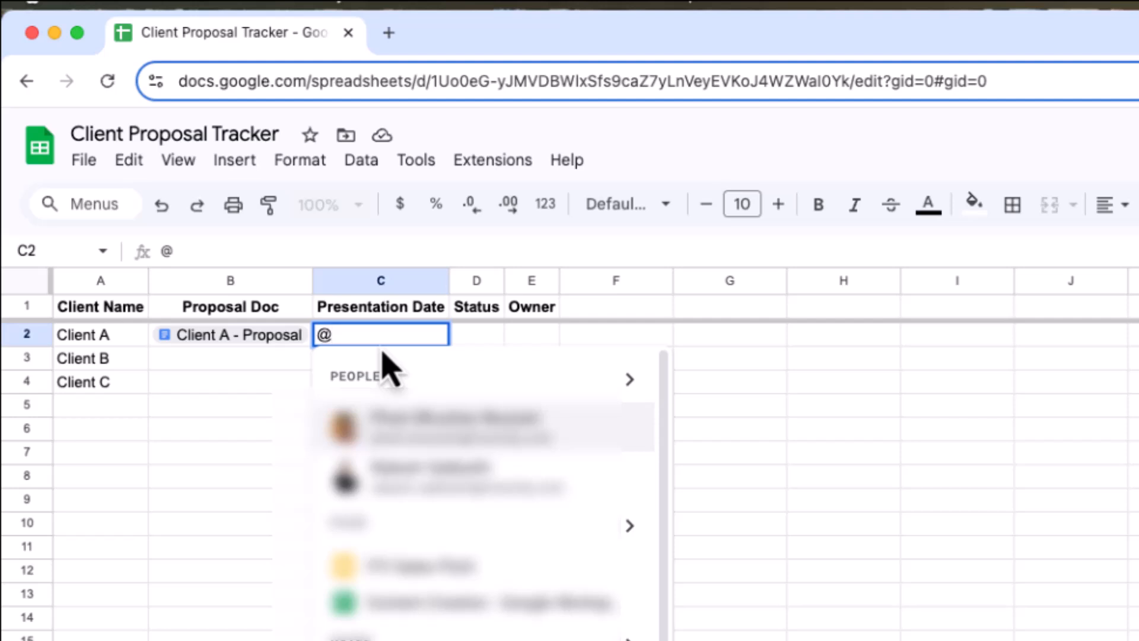
type("Mo")
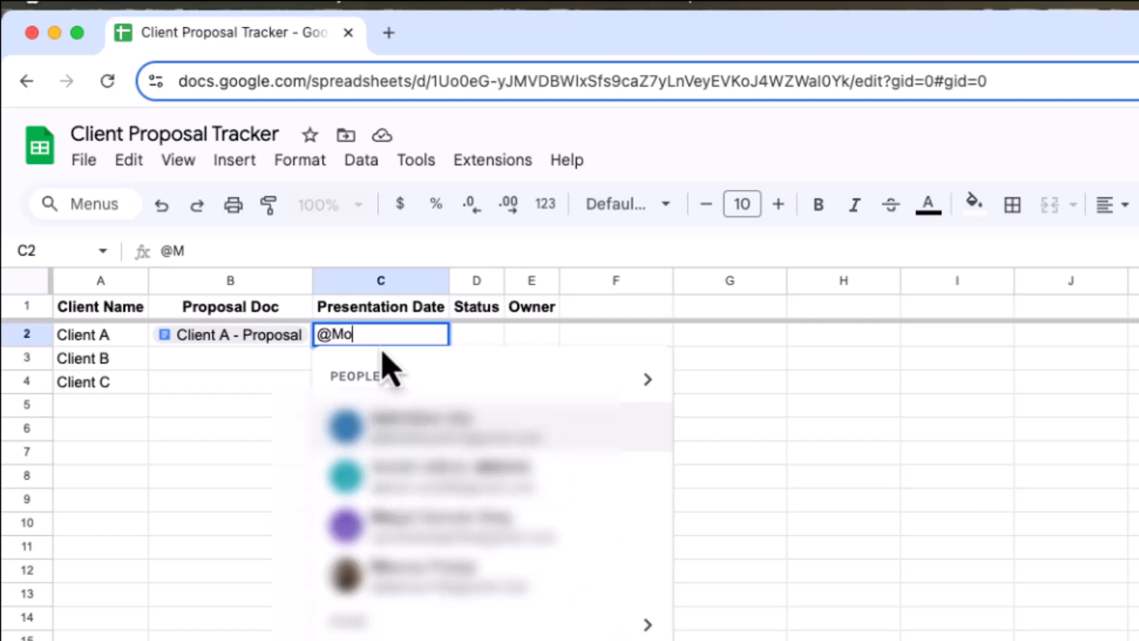
type("nday")
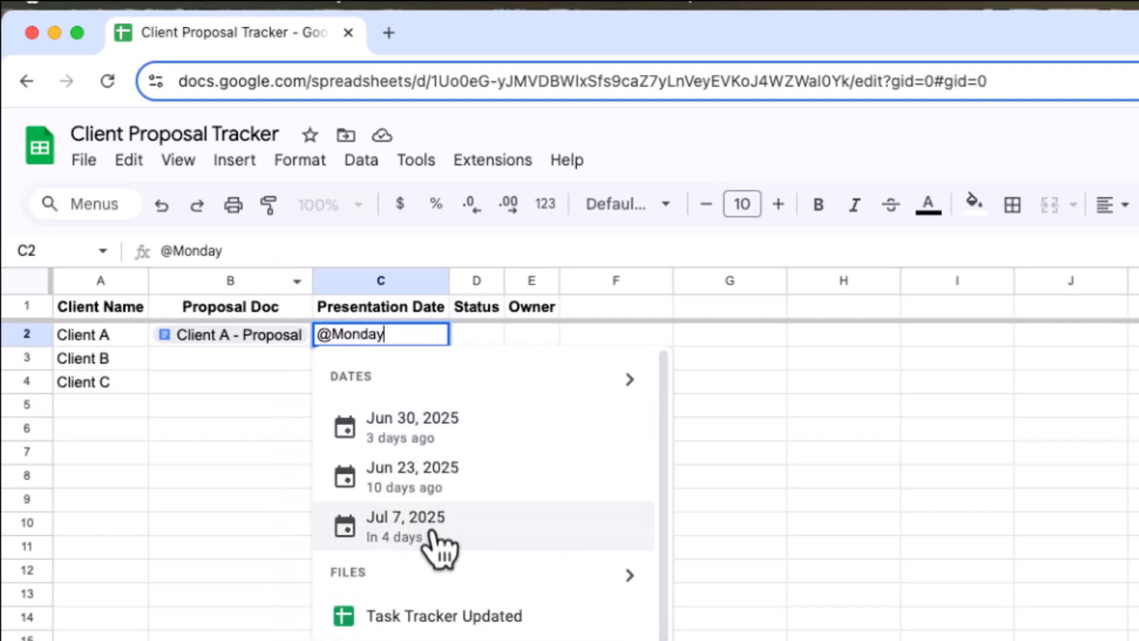
left_click(436, 540)
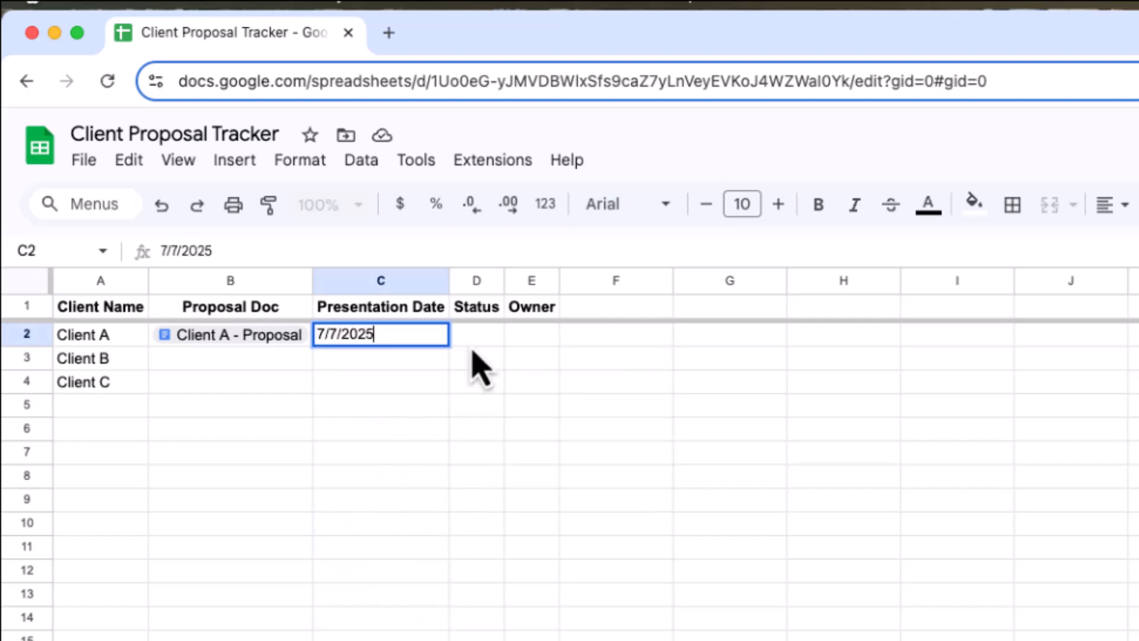
Step: Create a new dropdown in Status cell D2 with Not Yet Started and In Progress as its first two options
left_click(528, 347)
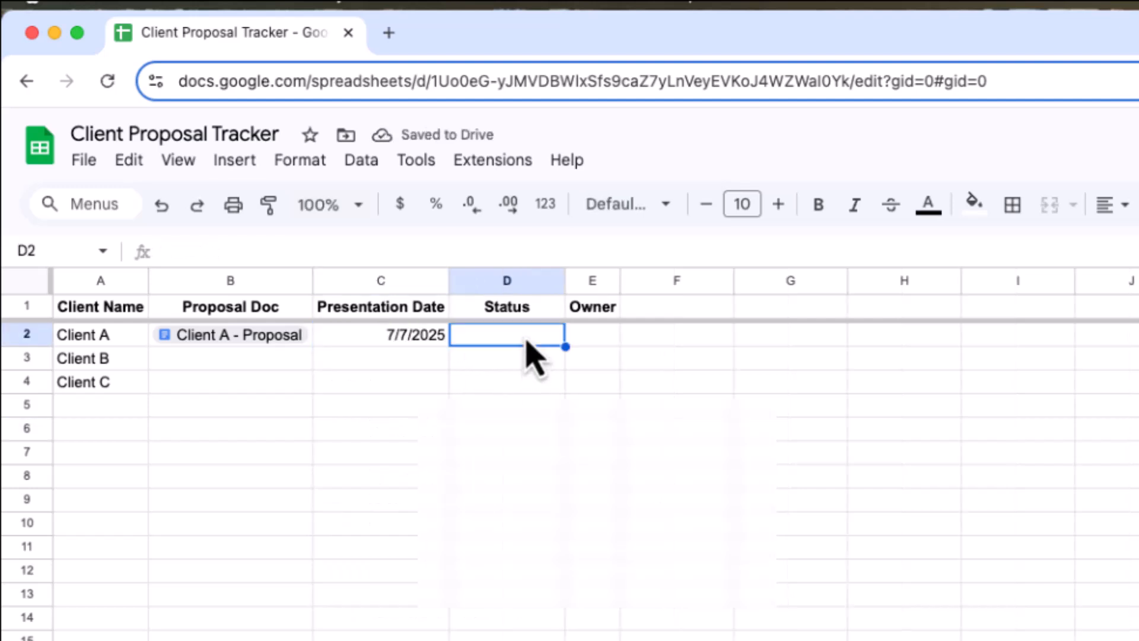
type("@dropd")
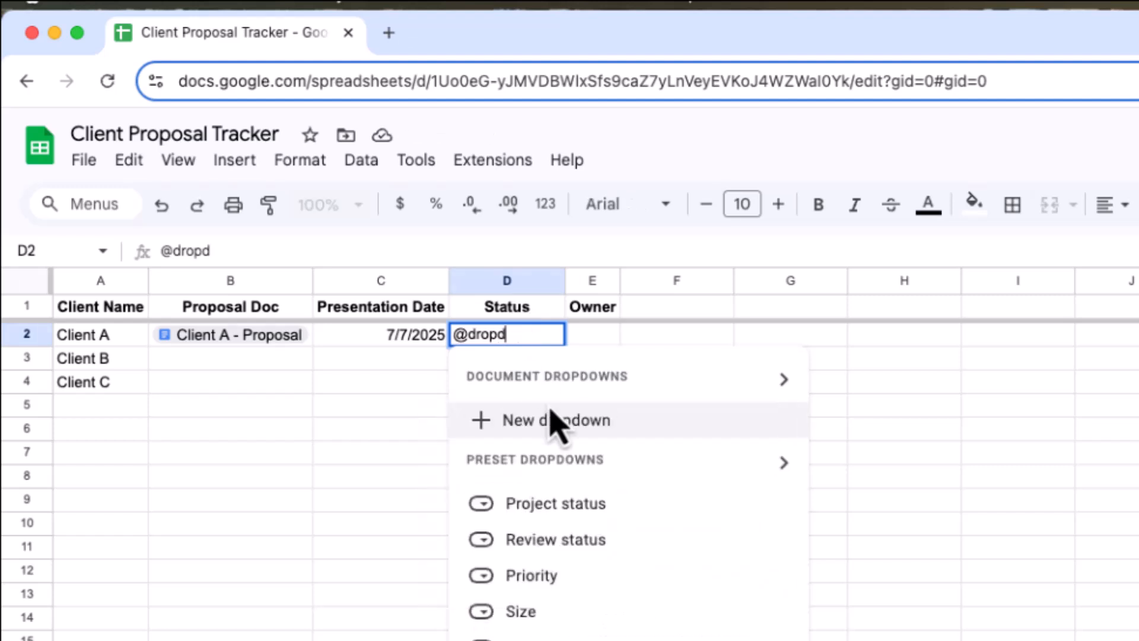
left_click(583, 423)
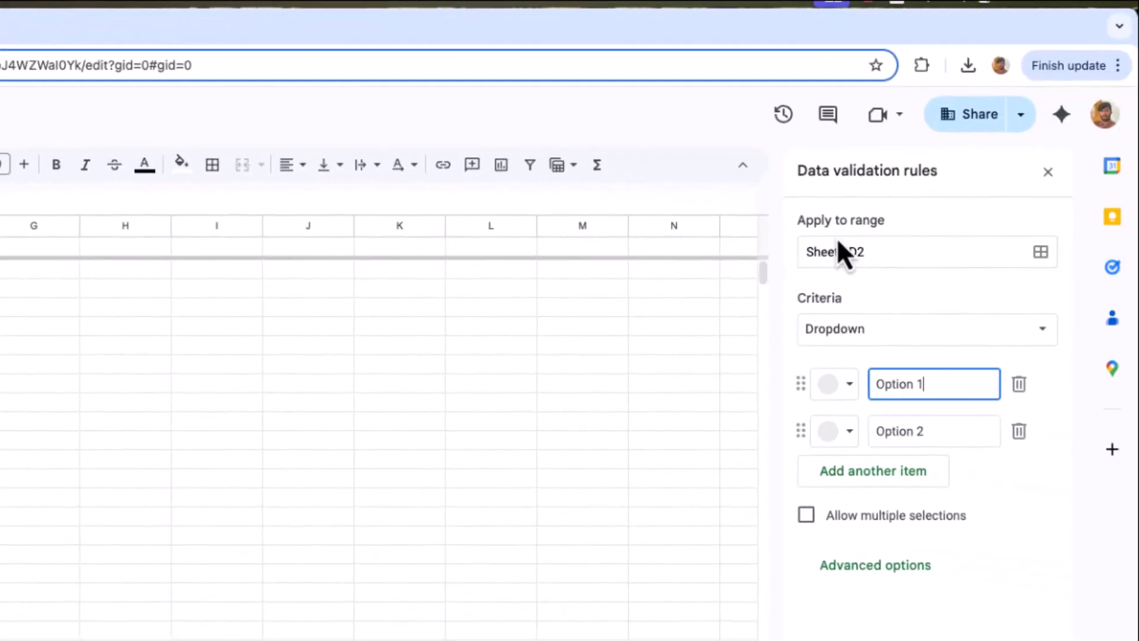
triple_click(952, 371)
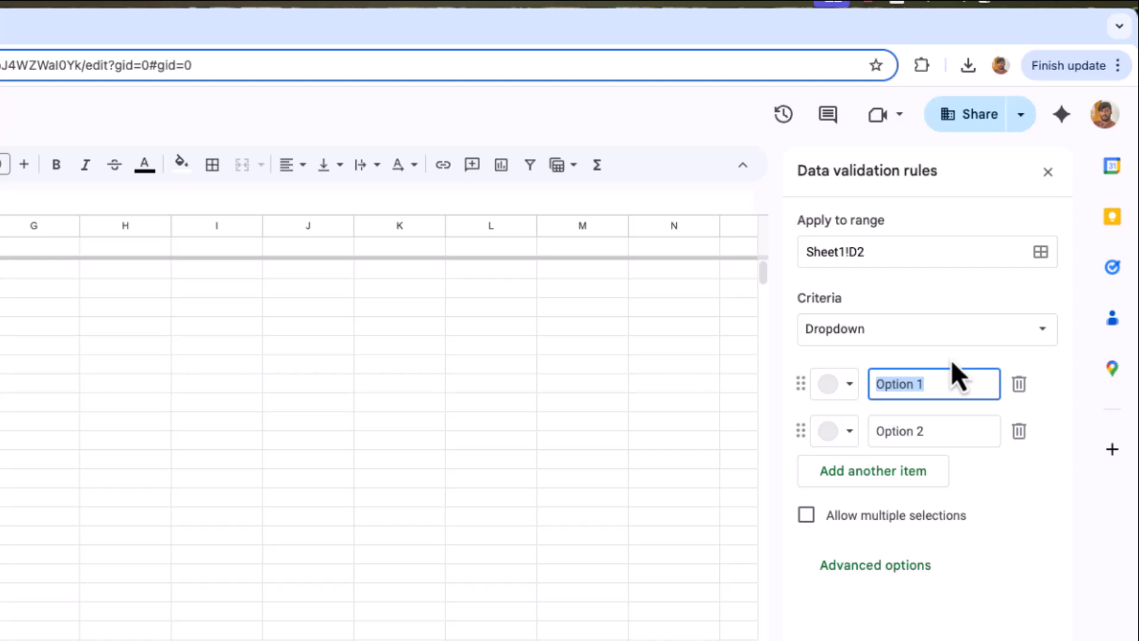
type("Not Yet Start")
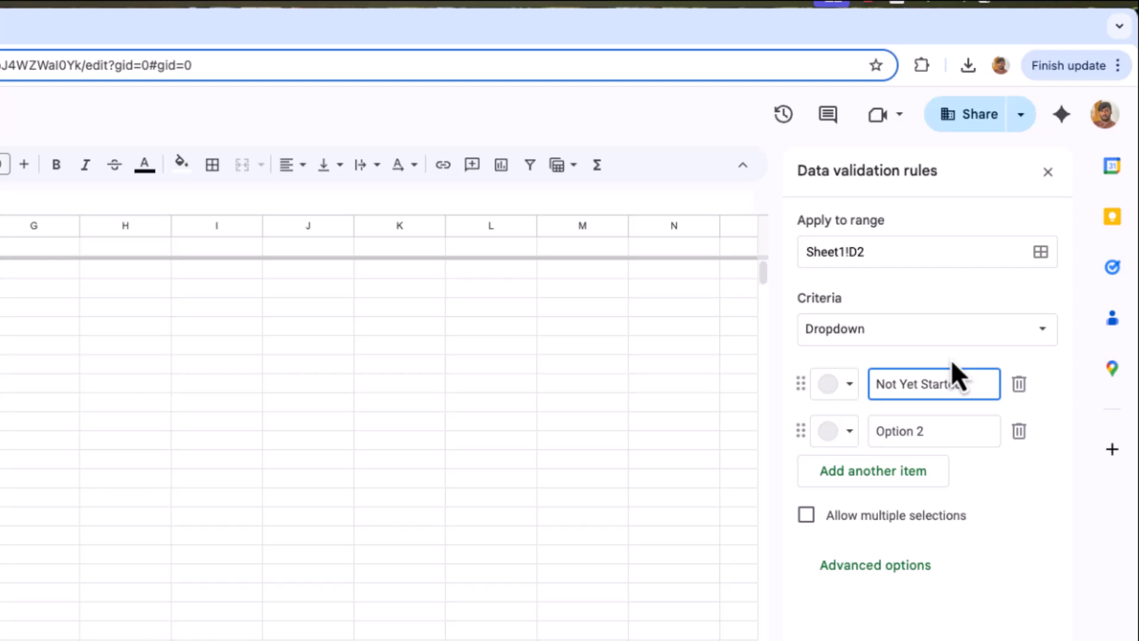
key("Return")
key("ctrl+a")
type("In ")
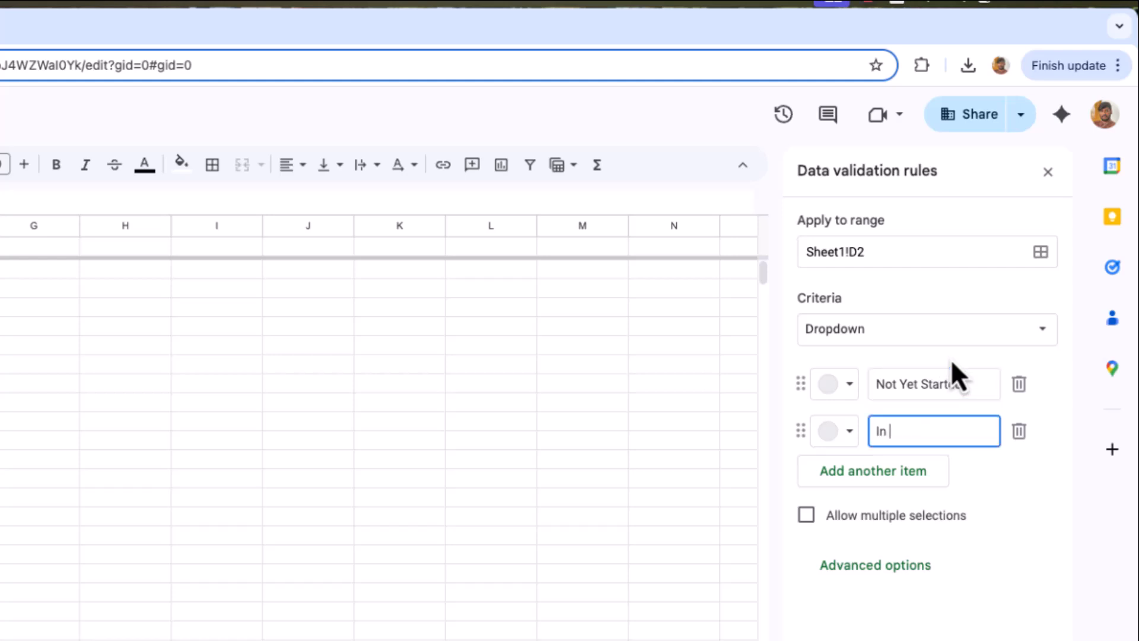
type("Progress")
key("Return")
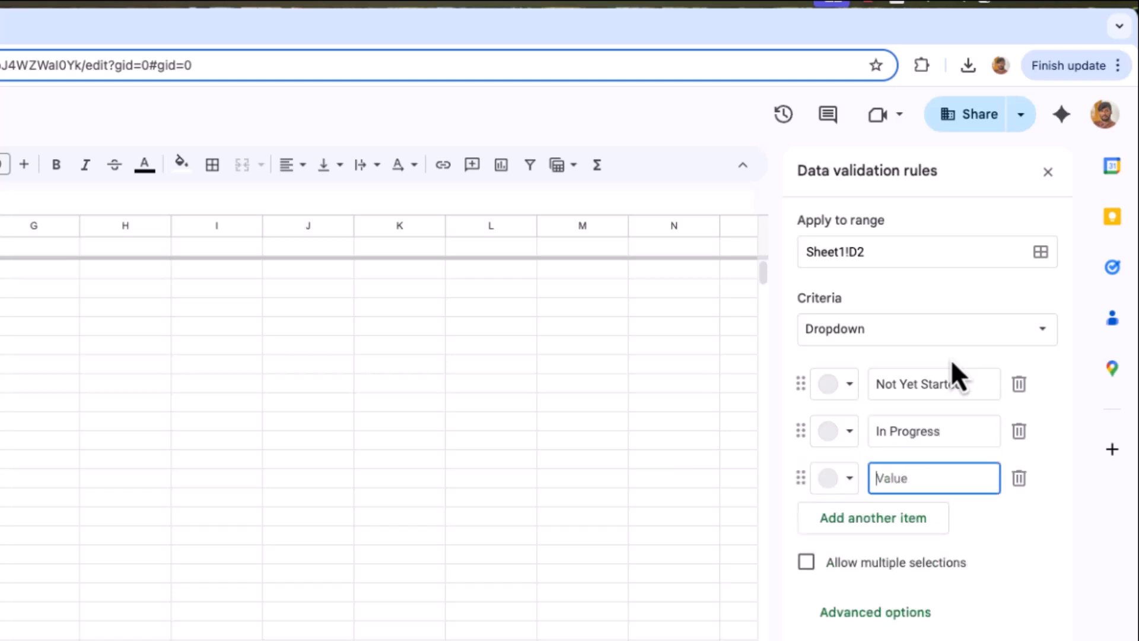
Step: Add Under Review and Completed as the third and fourth dropdown options, leaving no empty item
type("Under Reviewe")
key("BackSpace")
key("Return")
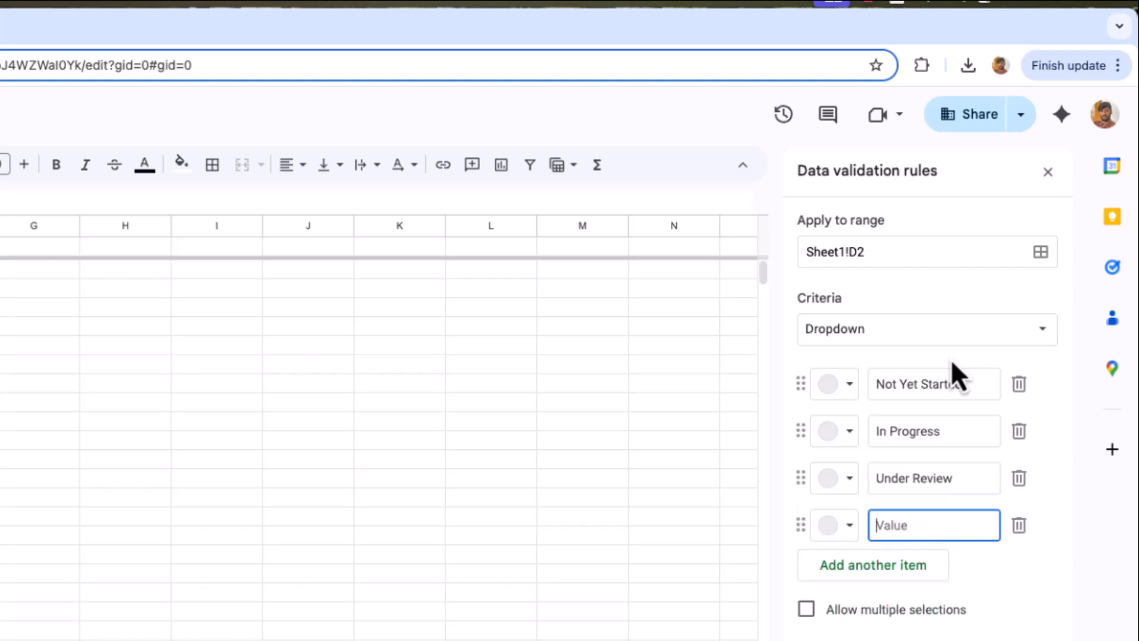
type("Completed")
key("Return")
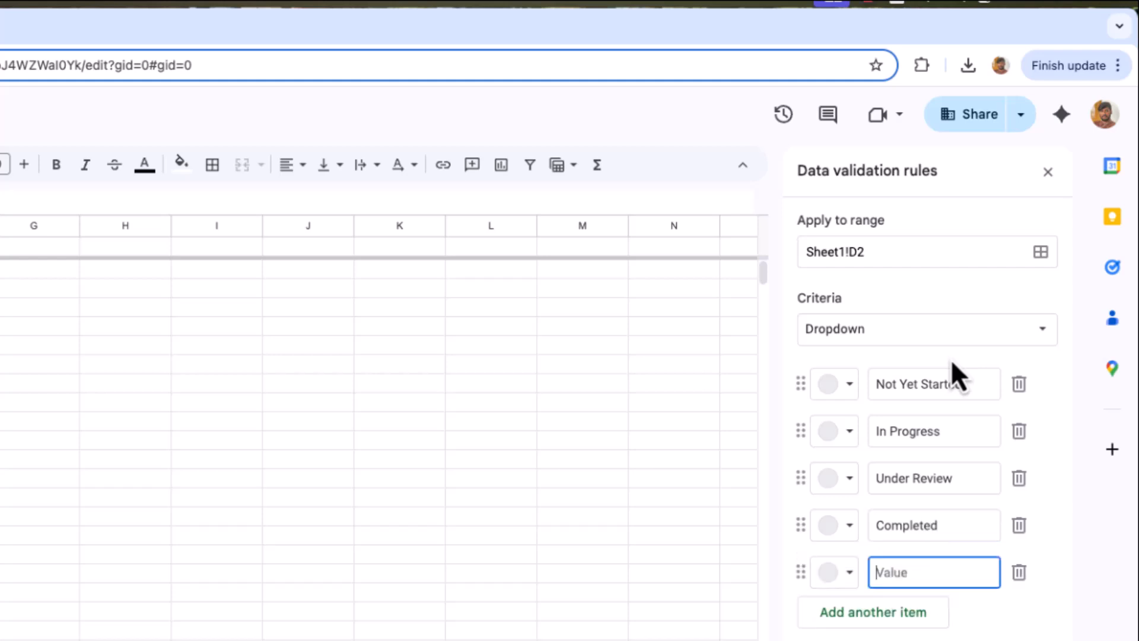
left_click(1020, 573)
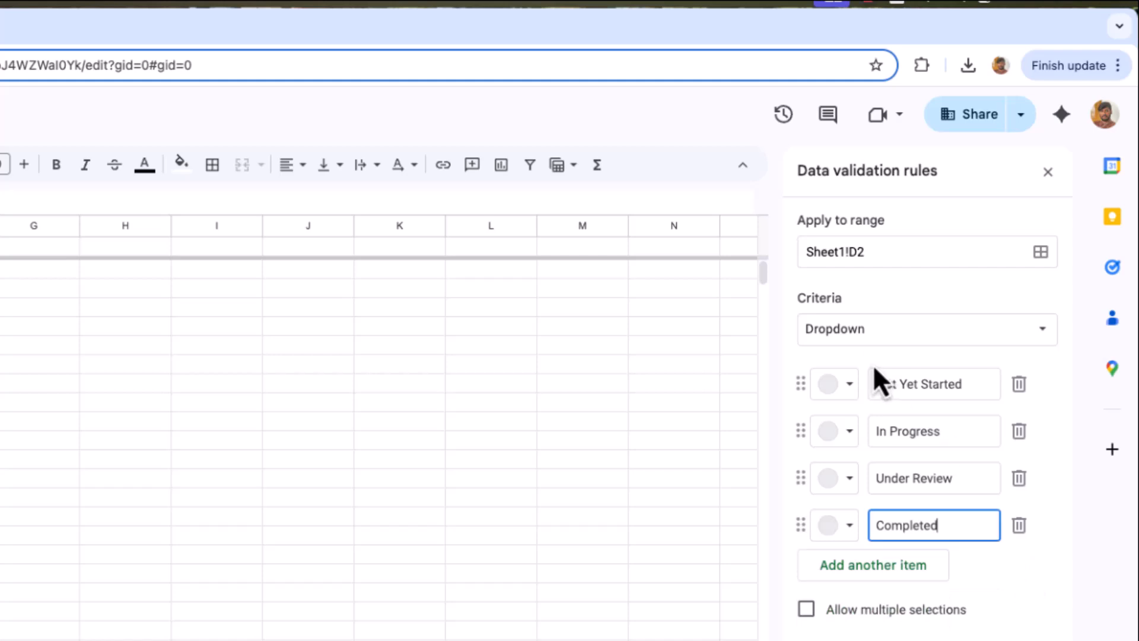
Step: Color Not Yet Started light red, In Progress light yellow, Under Review light blue and Completed light green, and save the dropdown rule
left_click(851, 387)
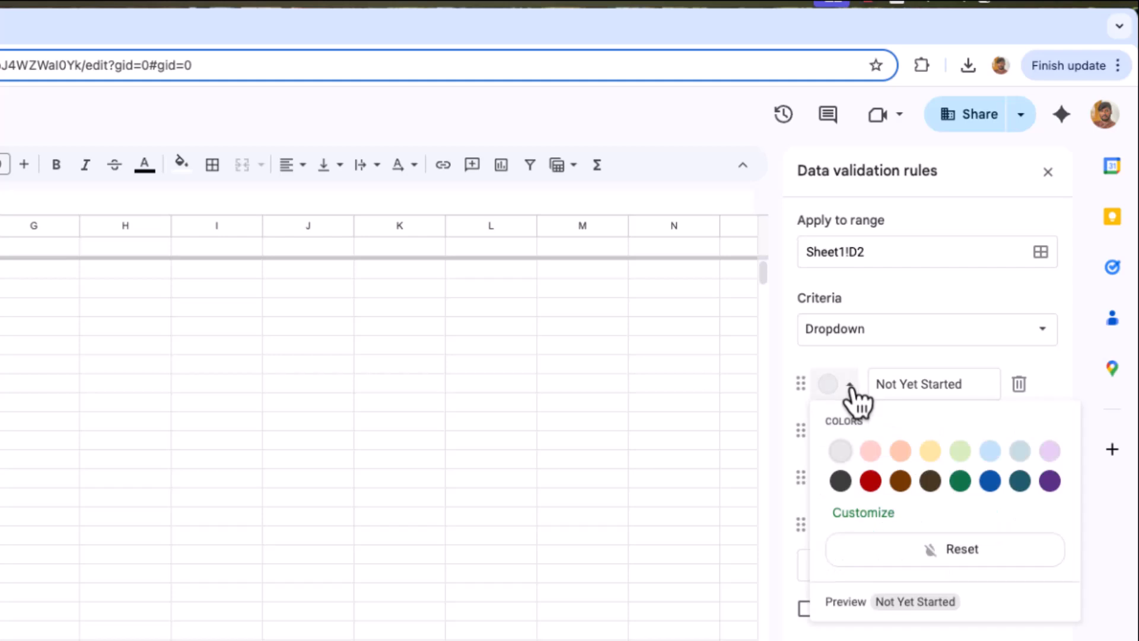
left_click(877, 456)
left_click(846, 433)
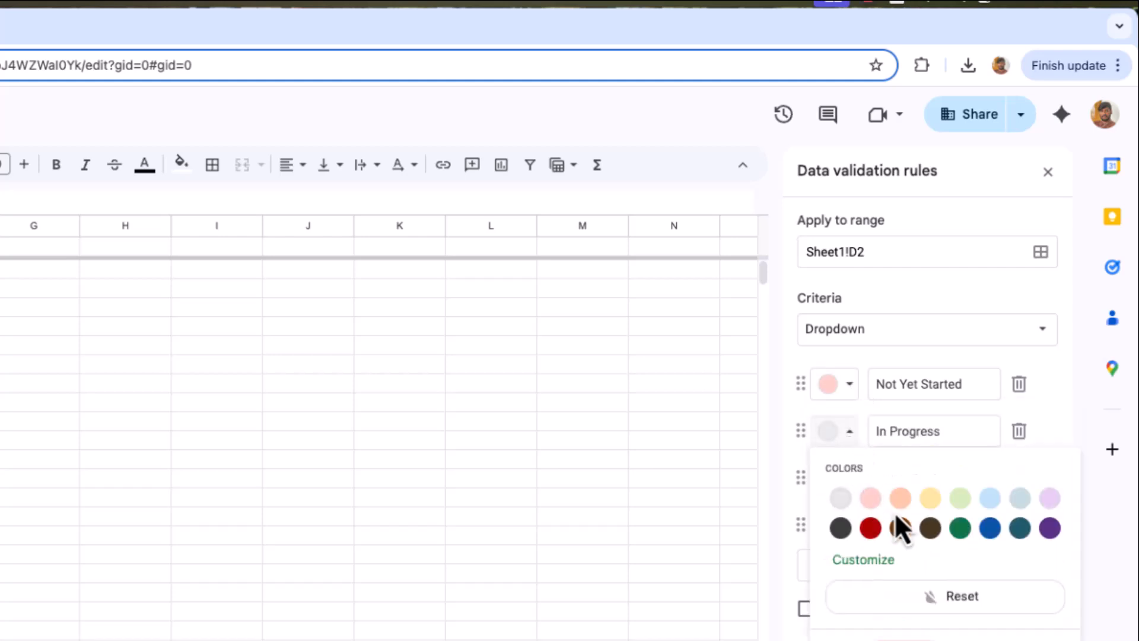
left_click(932, 502)
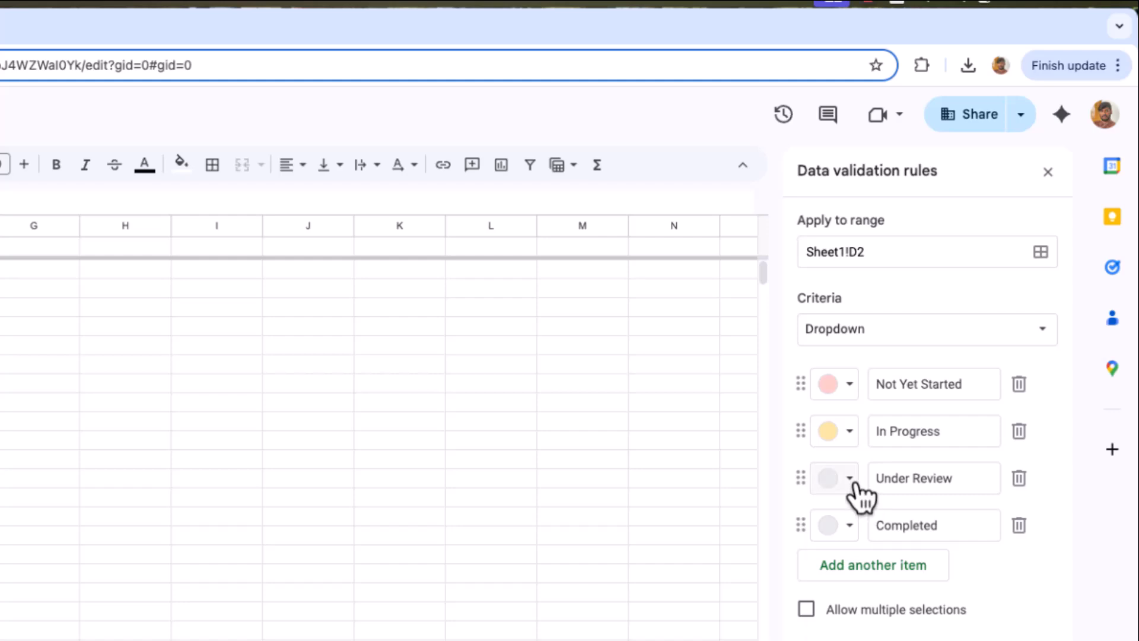
left_click(854, 483)
left_click(991, 549)
left_click(844, 528)
left_click(961, 591)
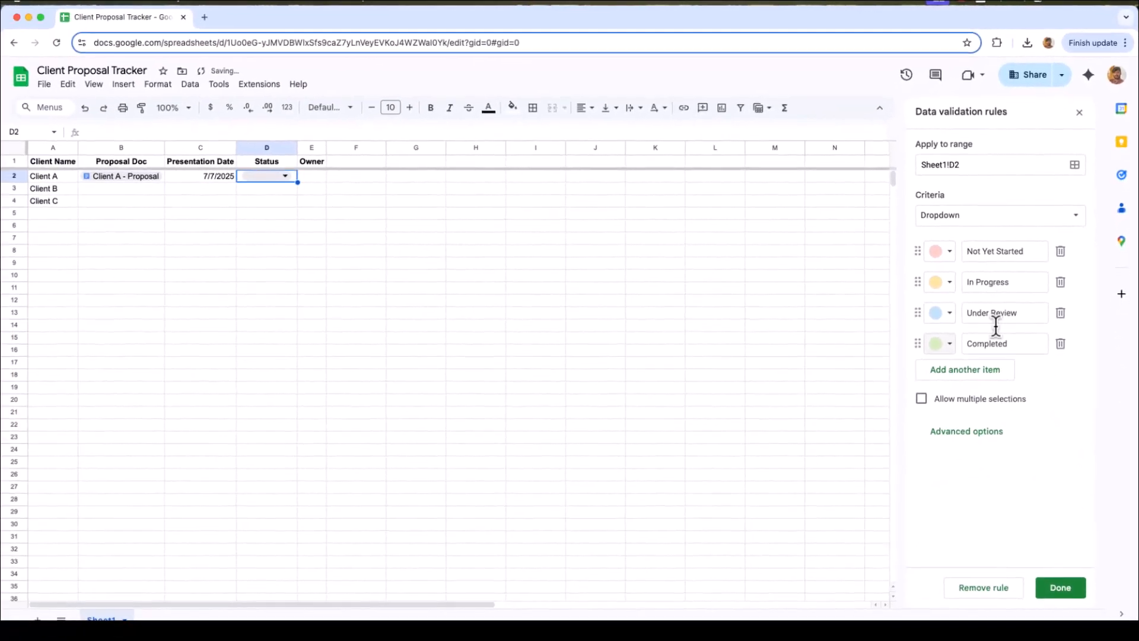
left_click(1061, 588)
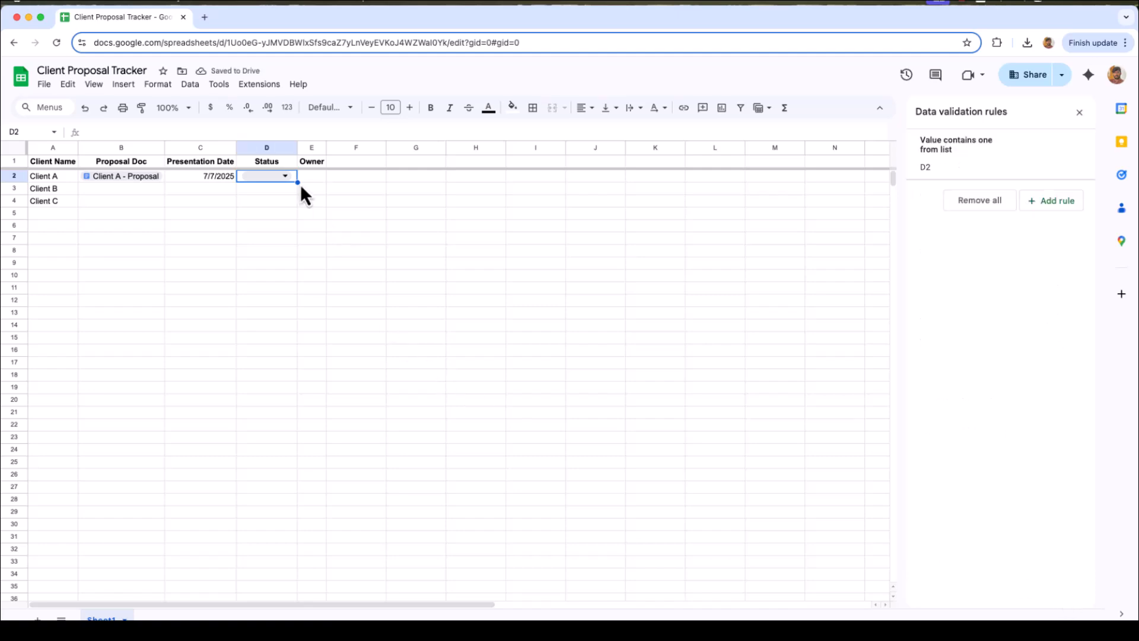
Step: Set Client A's status in D2 to Not Yet Started and widen column D to fit the full label
left_click(285, 177)
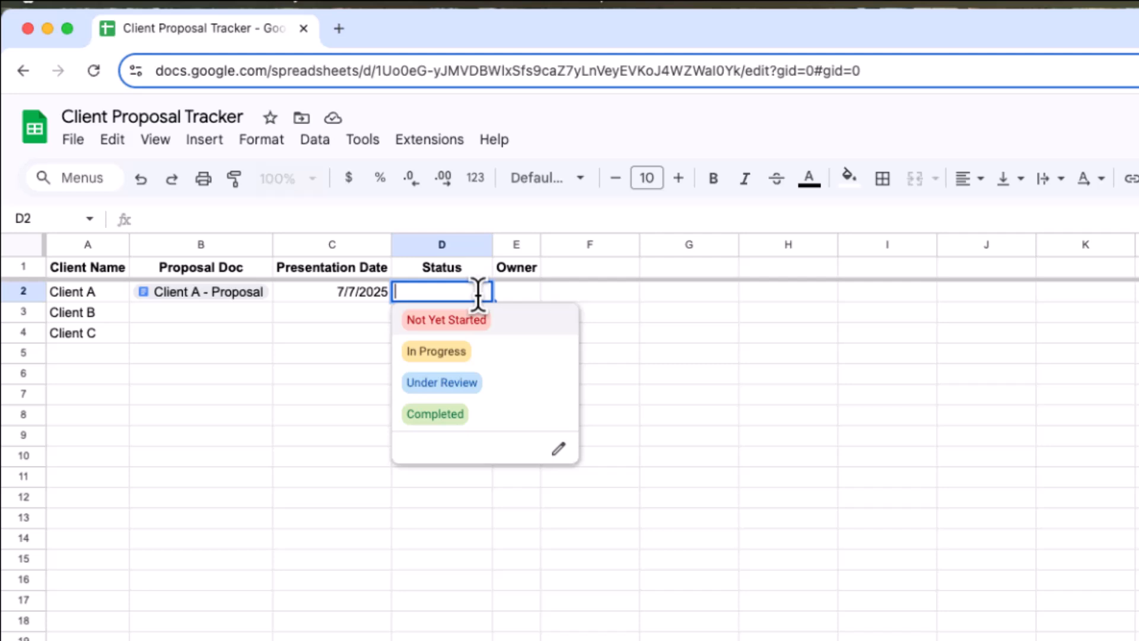
left_click(469, 322)
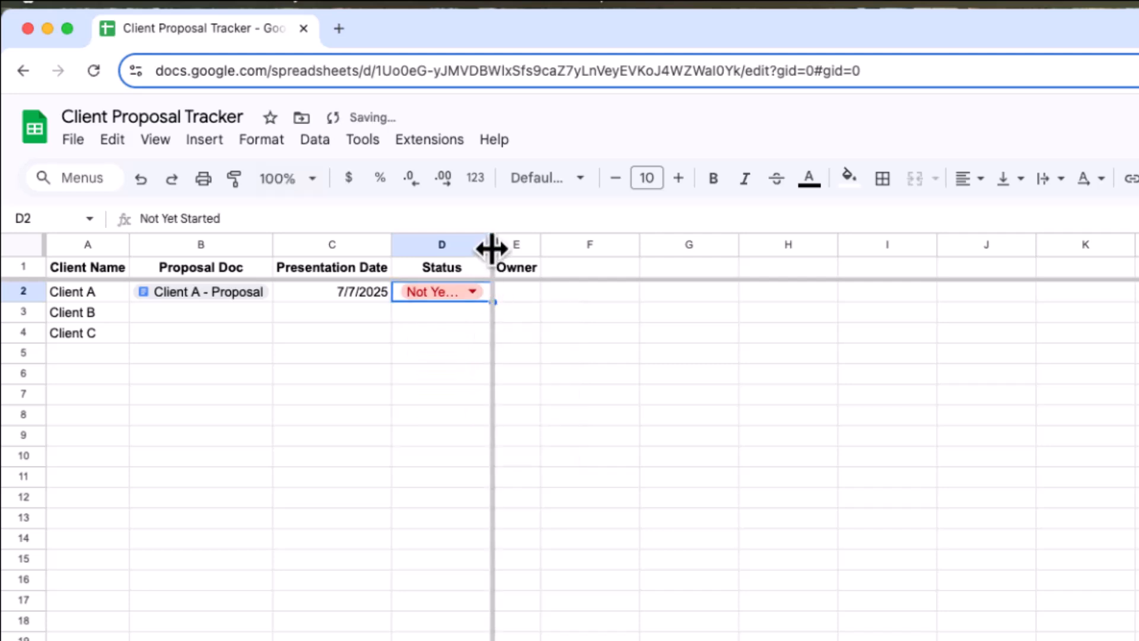
left_click_drag(492, 248, 526, 248)
Step: Insert a people smart chip for Client A's owner in E2 and fit column E's width to the name
left_click(546, 296)
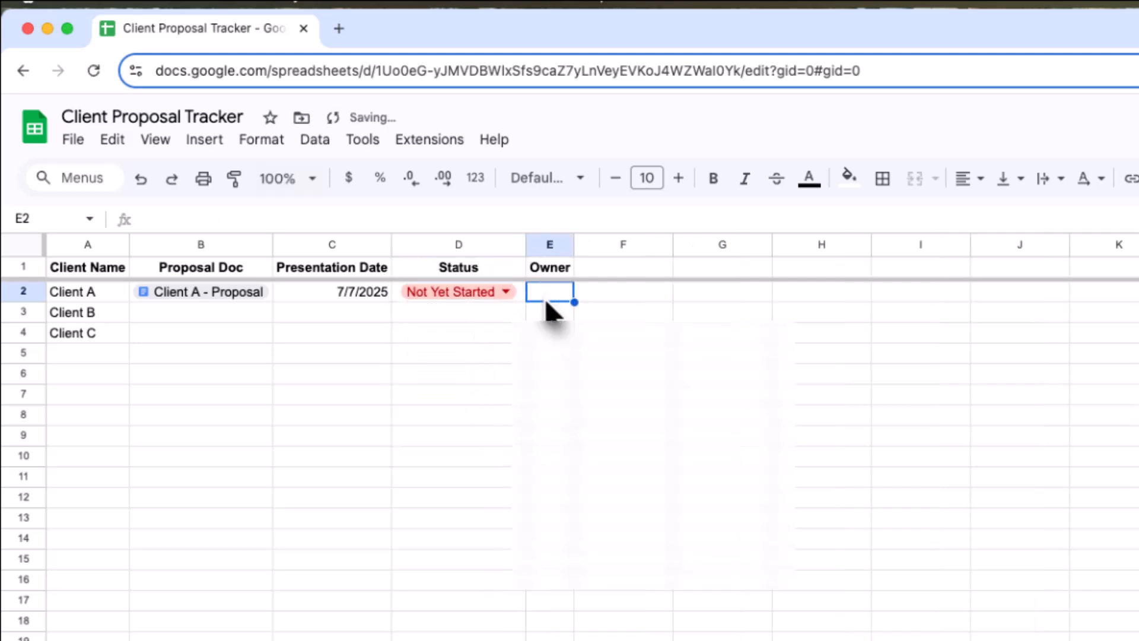
type("@R")
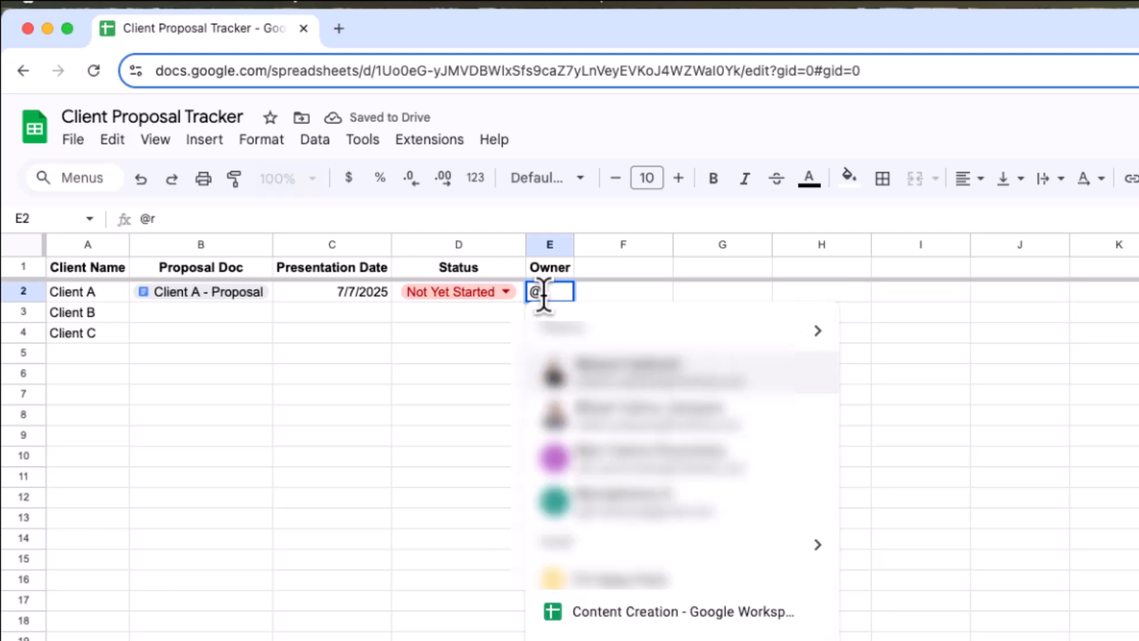
key("Return")
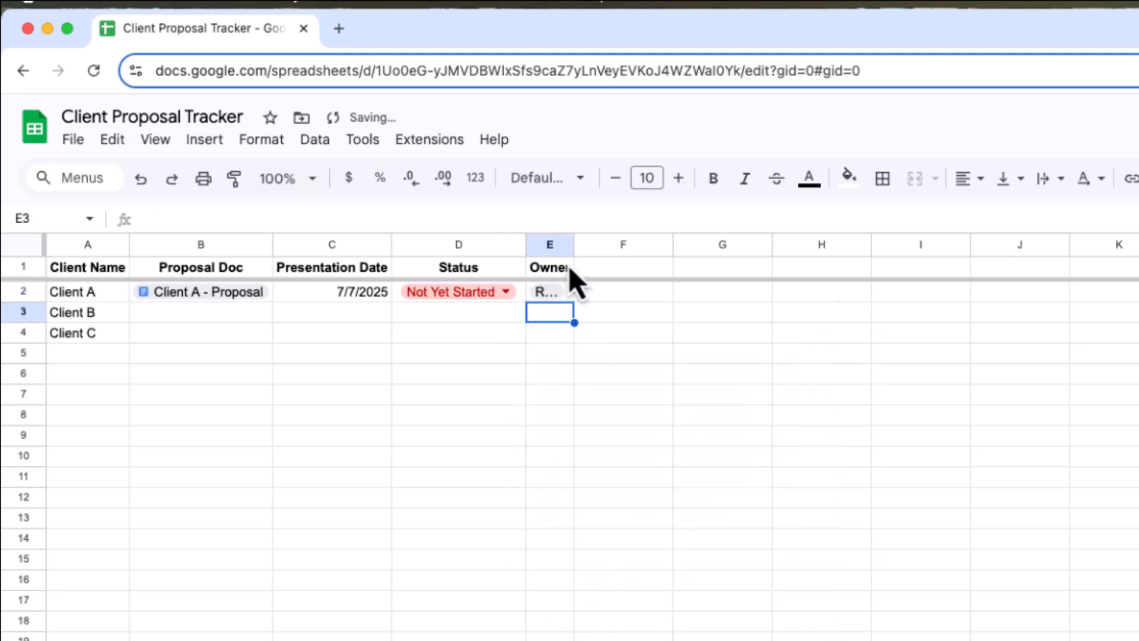
double_click(574, 243)
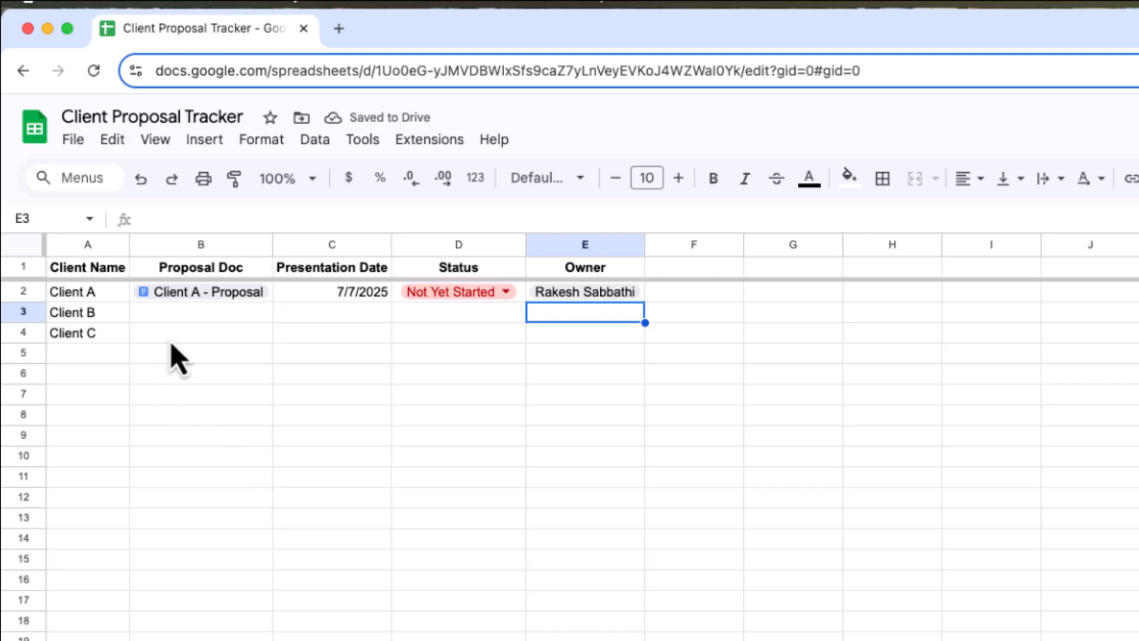
Step: Insert a file smart chip for Client B - Budget Report in B3 under Proposal Doc
left_click(176, 319)
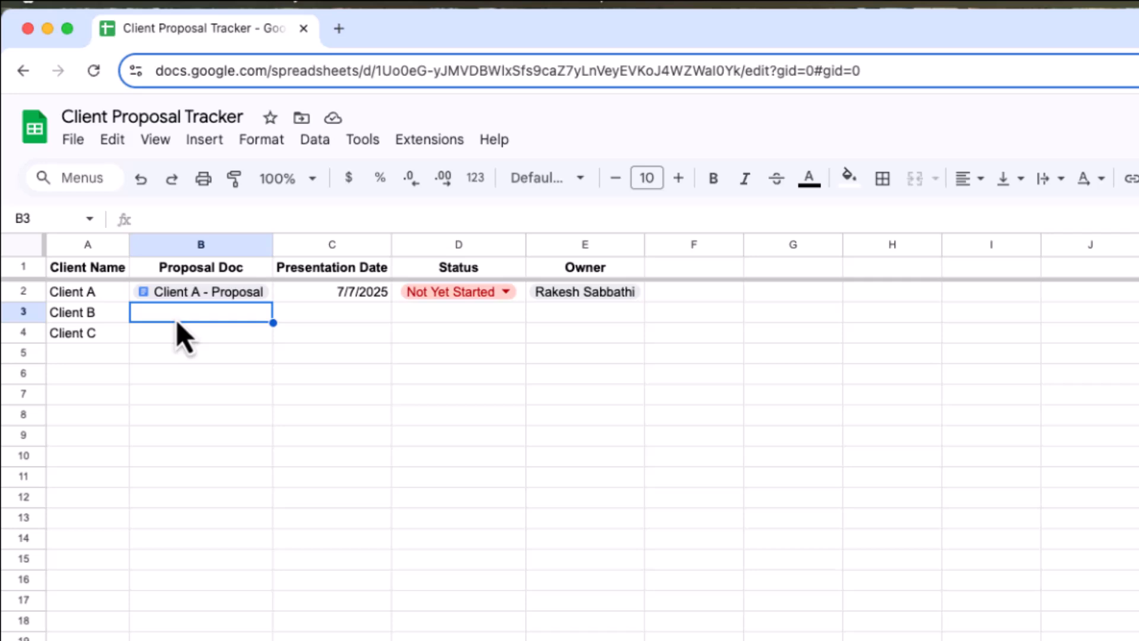
type("@Cli")
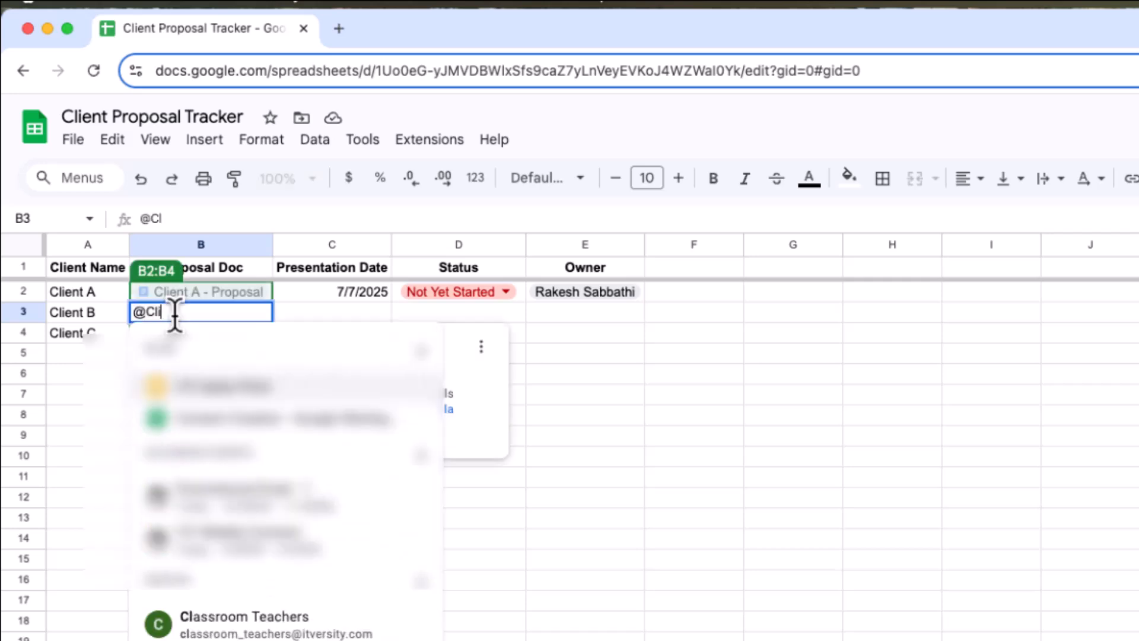
type("ent B - Budget Report")
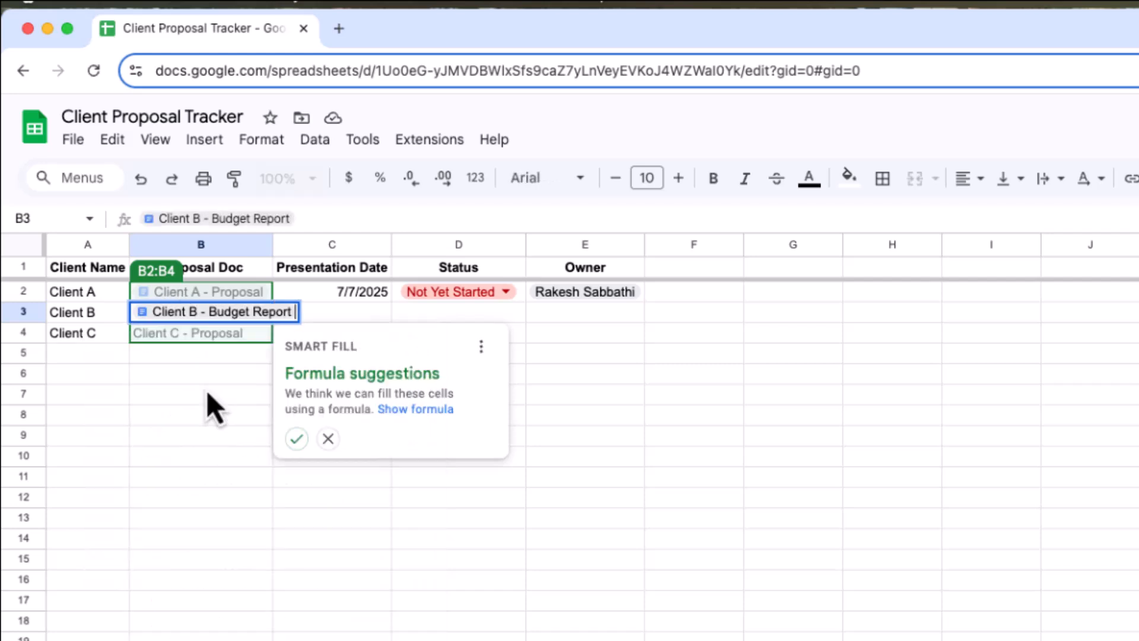
Step: Dismiss the fill suggestion for the Proposal Doc column and fit column B's width to the full document name
left_click(207, 388)
left_click(365, 315)
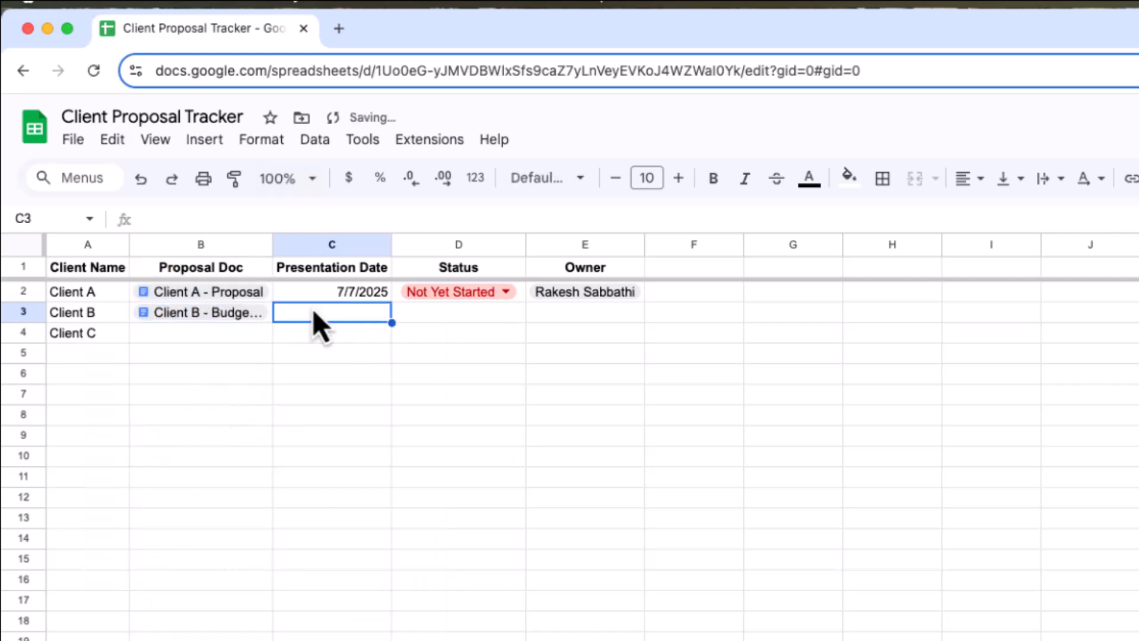
double_click(272, 243)
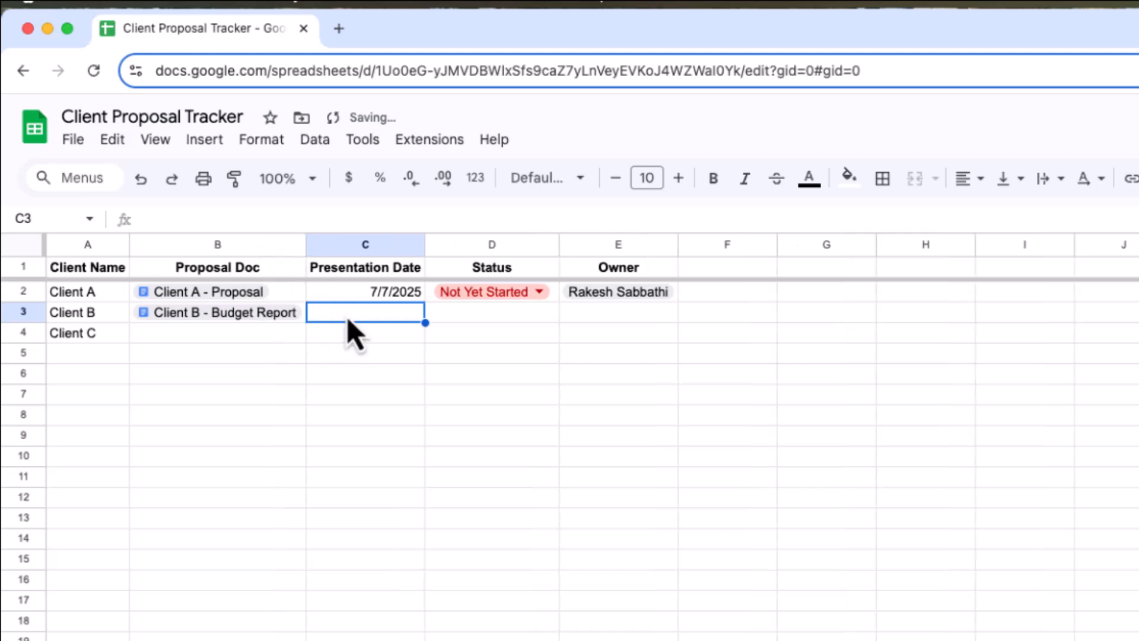
Step: Enter Jul 10, 2025 as Client B's presentation date chip in C3 and fill the Not Yet Started status dropdown from D2 into D3
type("@")
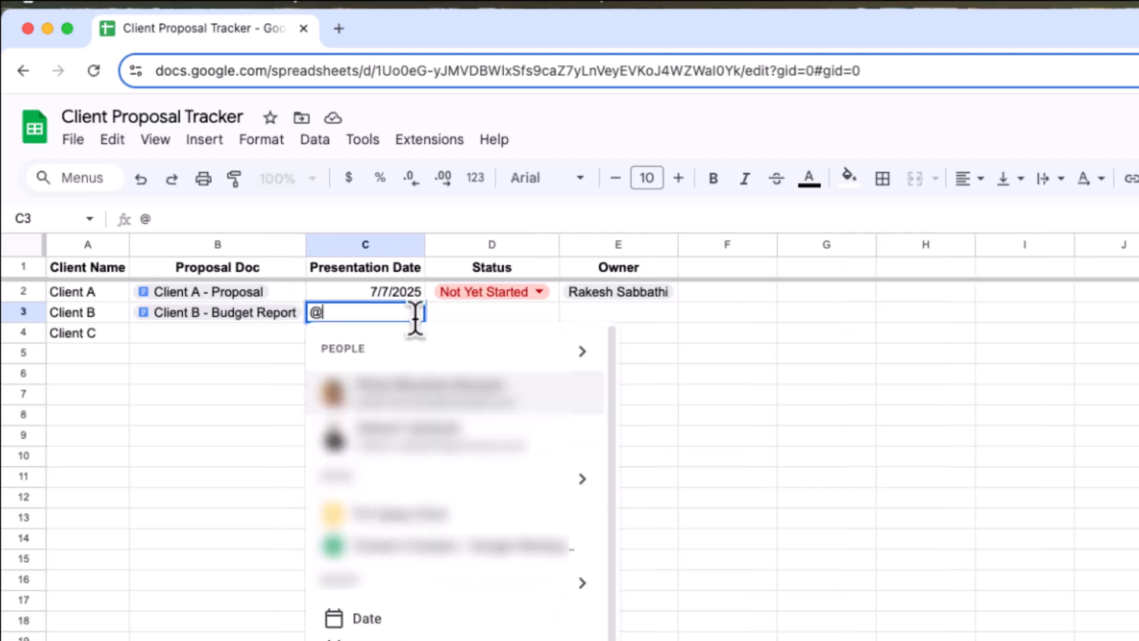
type("Thurs")
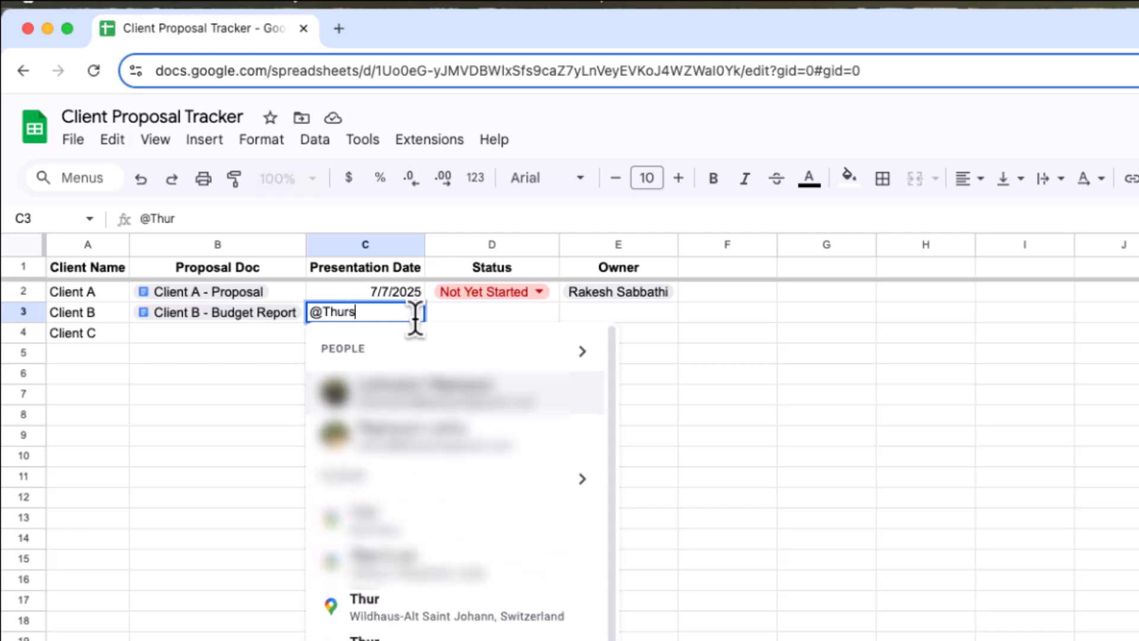
type("day")
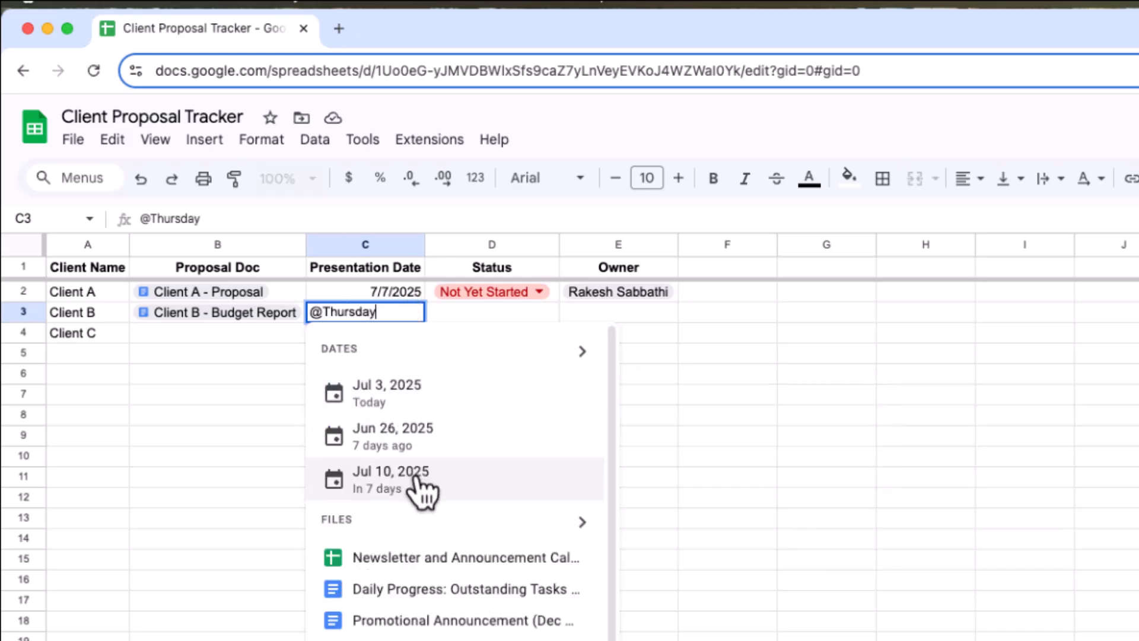
left_click(415, 479)
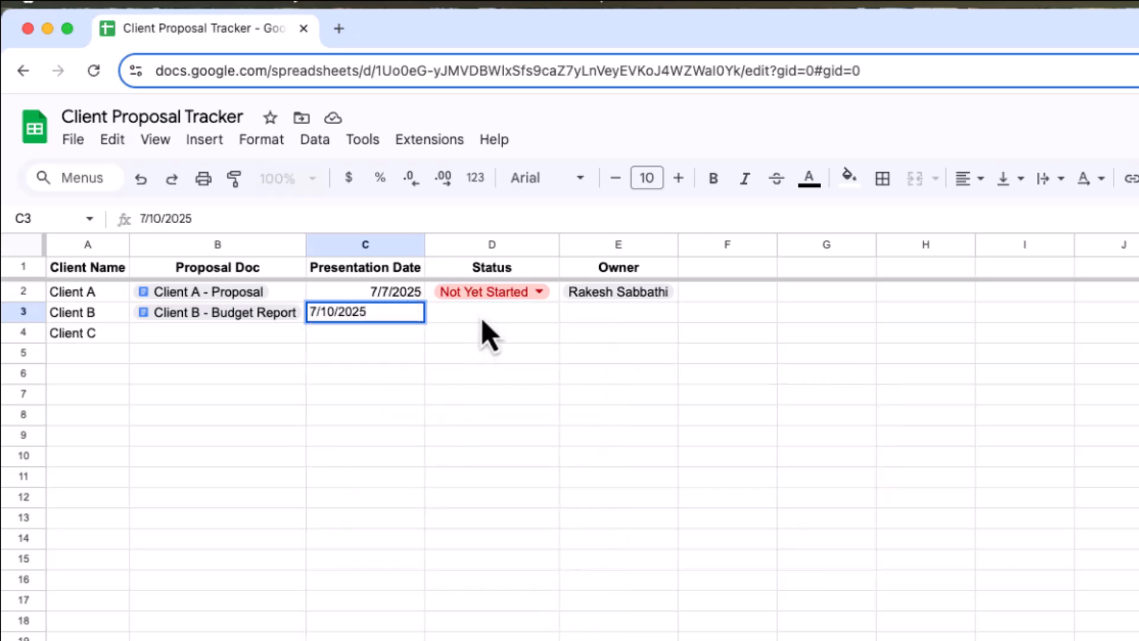
left_click(556, 297)
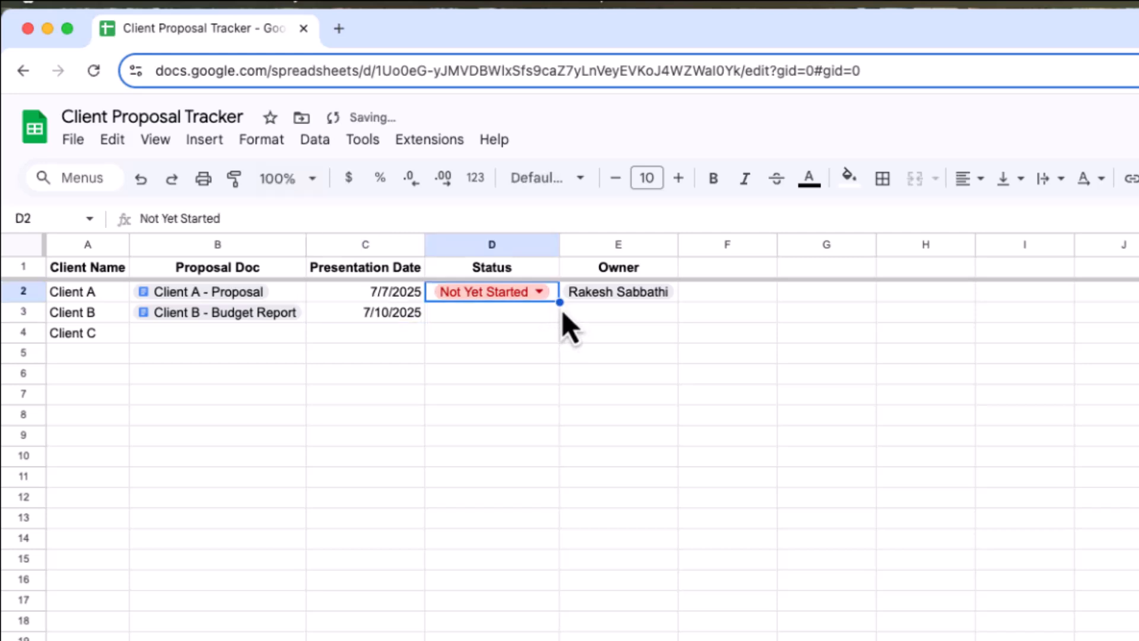
left_click_drag(559, 302, 555, 319)
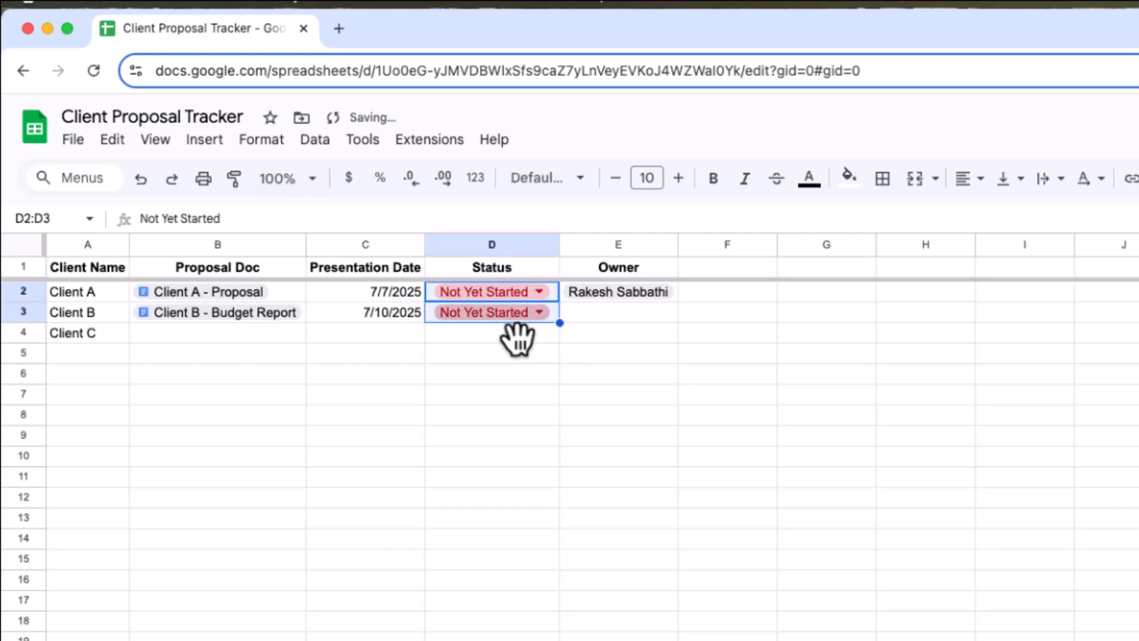
Step: Insert a people smart chip for Client B's owner in E3 and fit column E's width to the name
double_click(573, 317)
type("@rit")
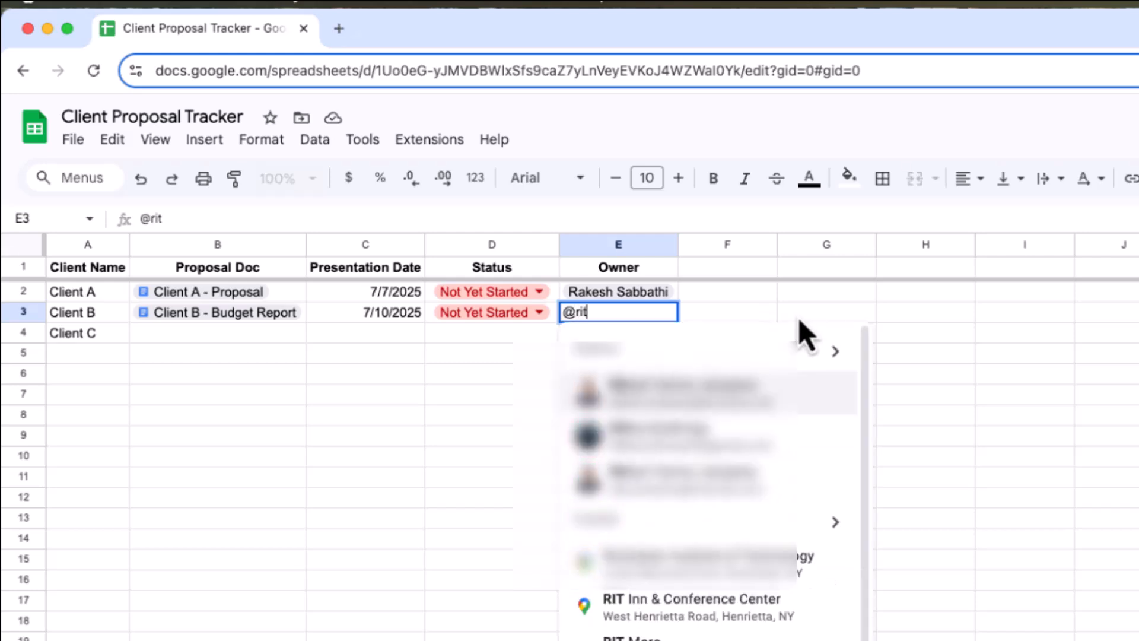
key("Return")
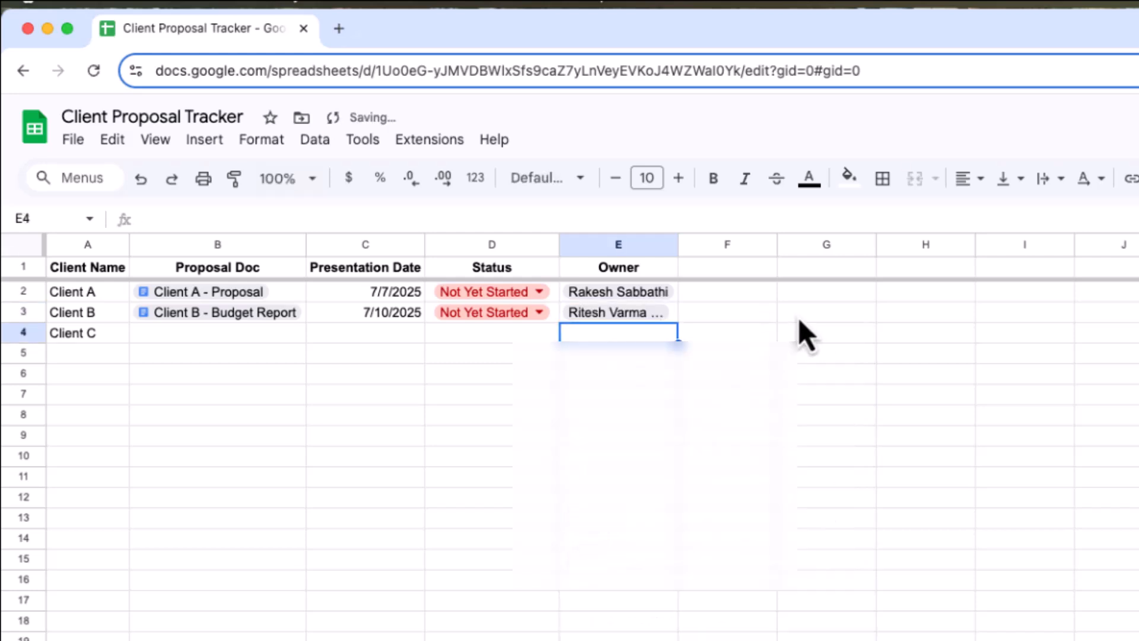
double_click(679, 245)
Step: Insert a file smart chip for Client C - PitchDeck in B4 under Proposal Doc
left_click(217, 343)
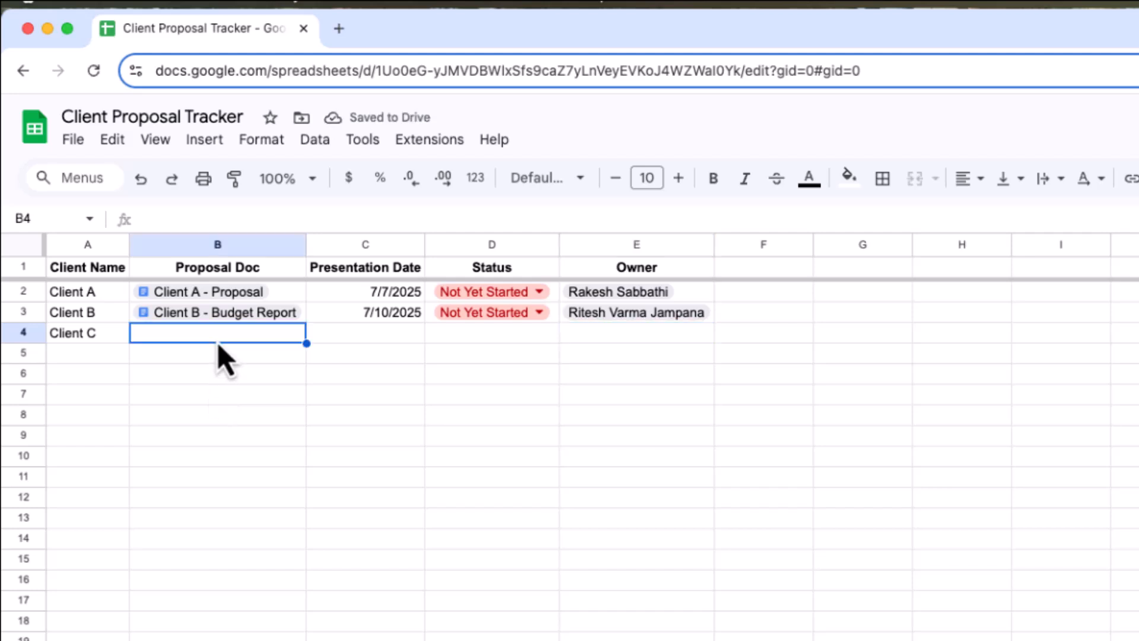
type("@C")
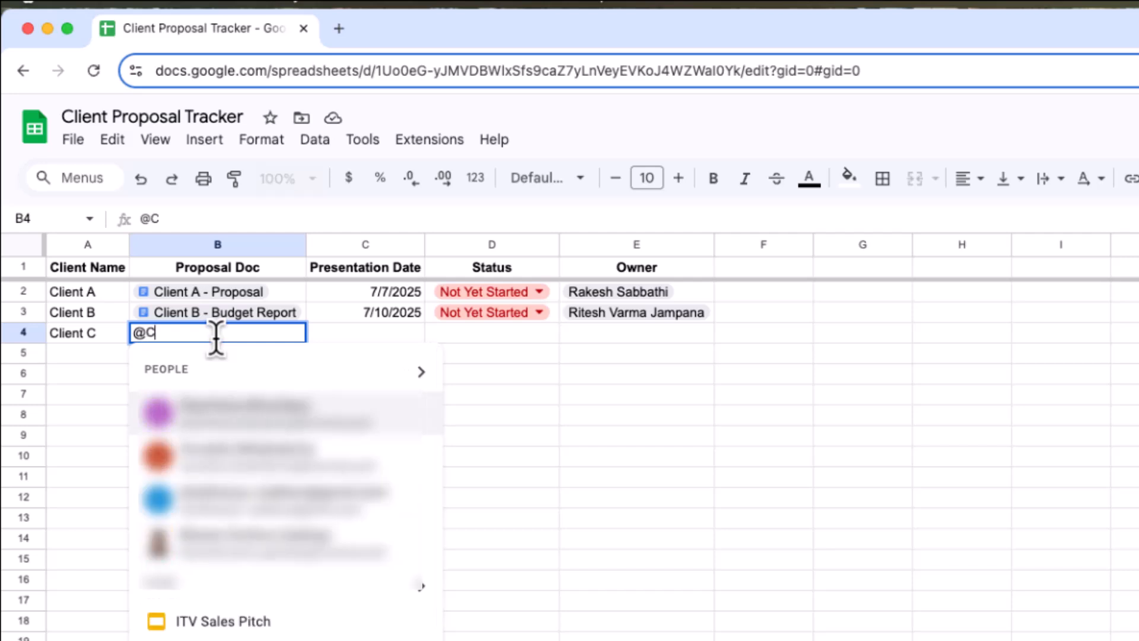
type("lient C")
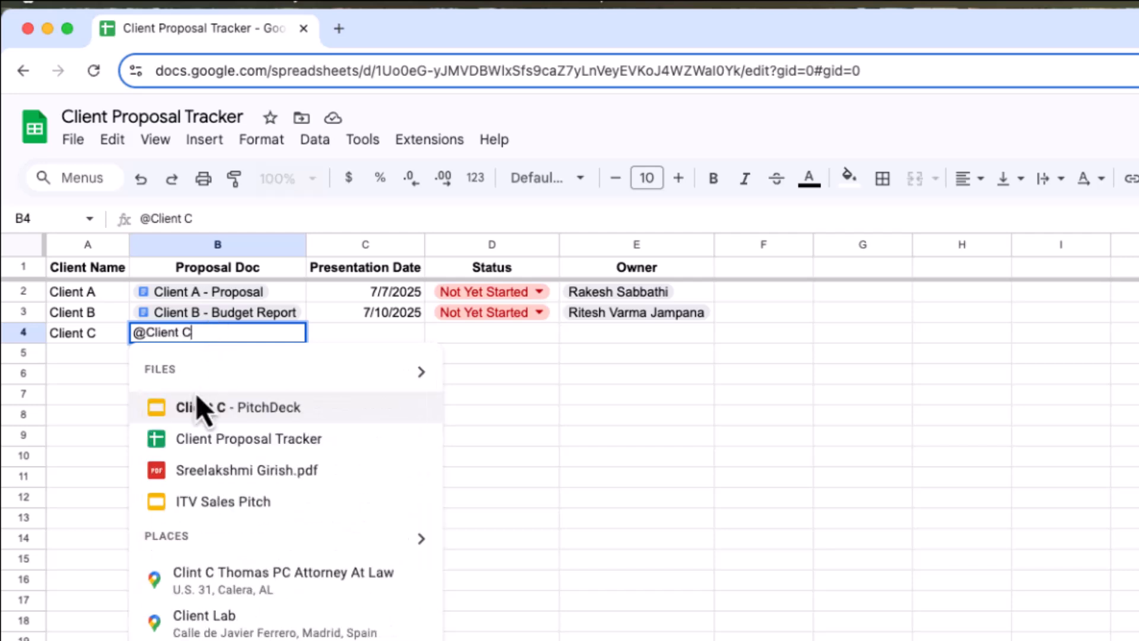
left_click(201, 407)
Step: Insert a date smart chip in C4 and pick August 6, 2025 as Client C's presentation date
left_click(374, 336)
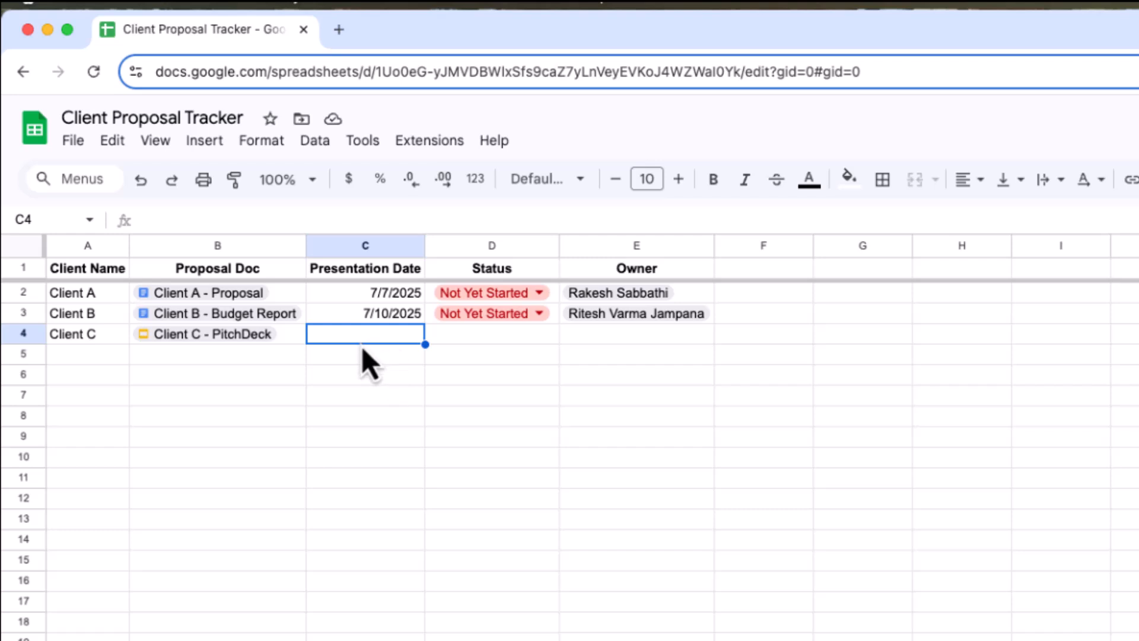
double_click(396, 341)
type("@date")
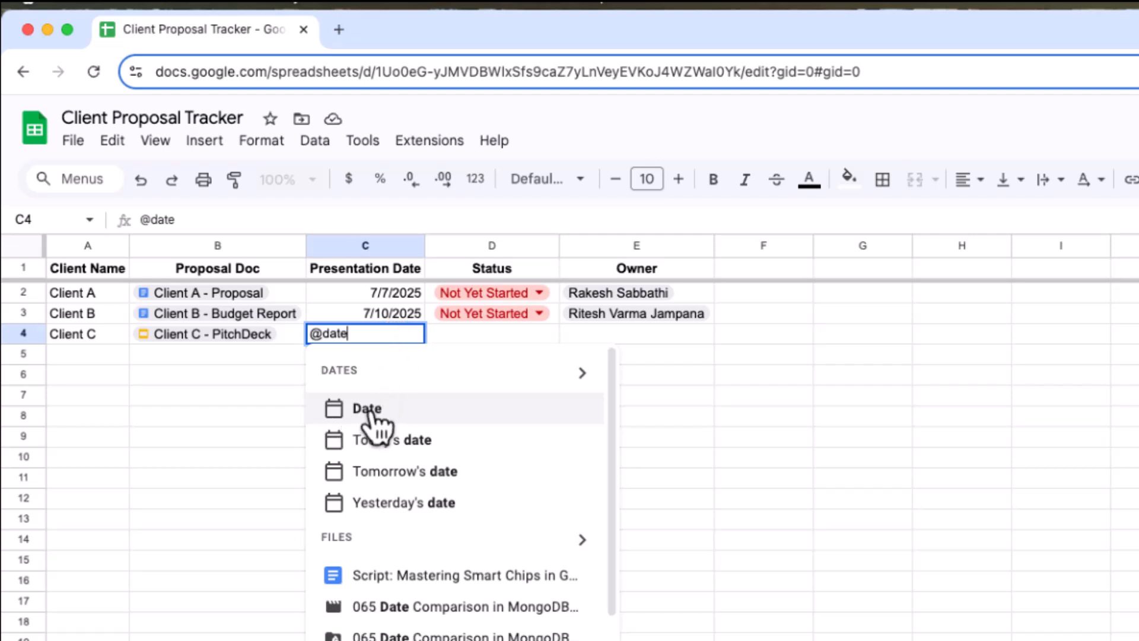
left_click(368, 412)
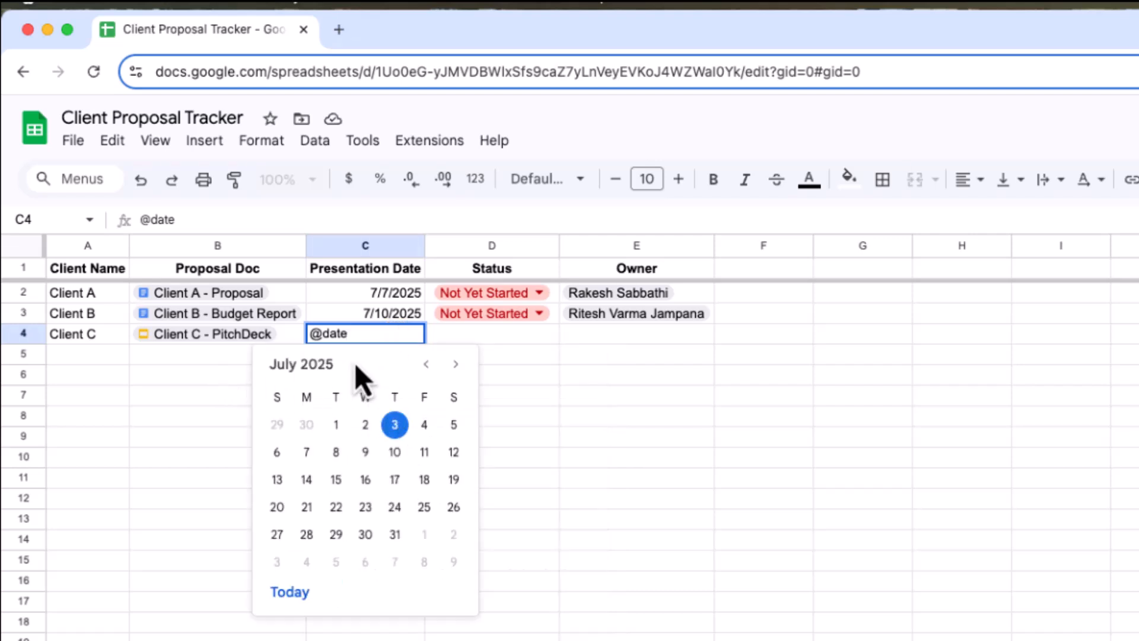
left_click(455, 364)
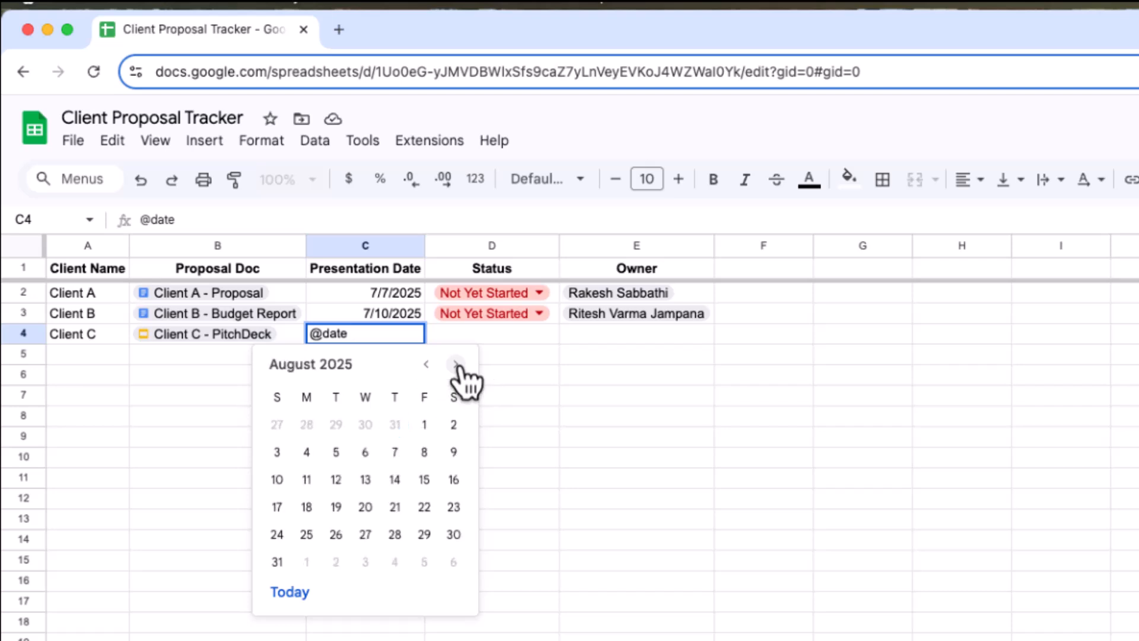
left_click(366, 452)
Step: Fill the Not Yet Started status dropdown from D3 into D4 for Client C
left_click(555, 339)
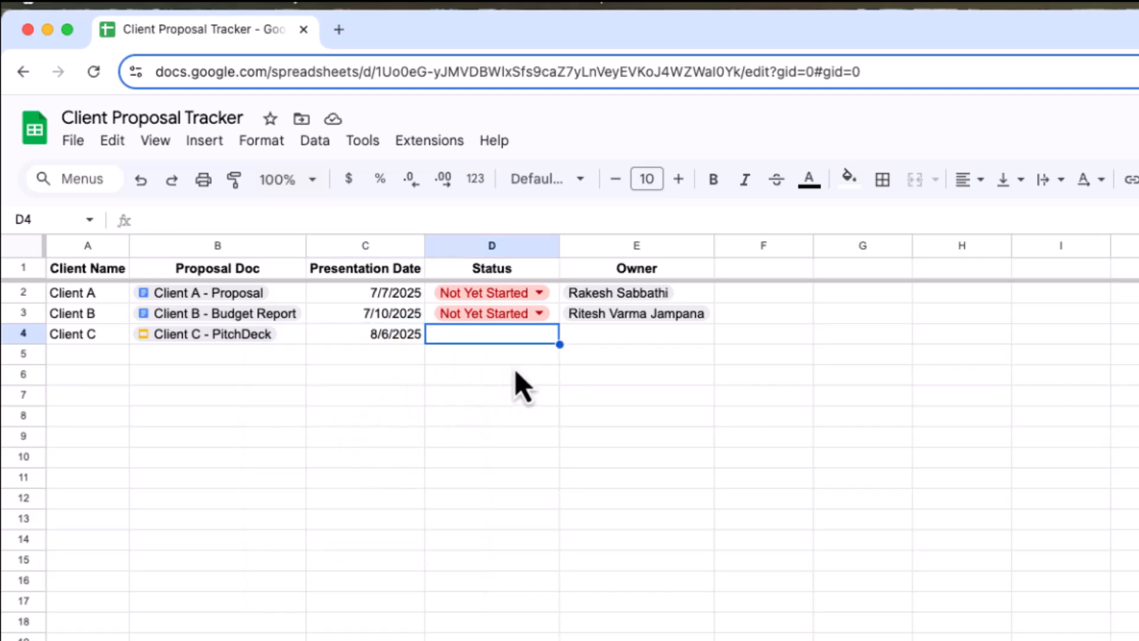
left_click(553, 319)
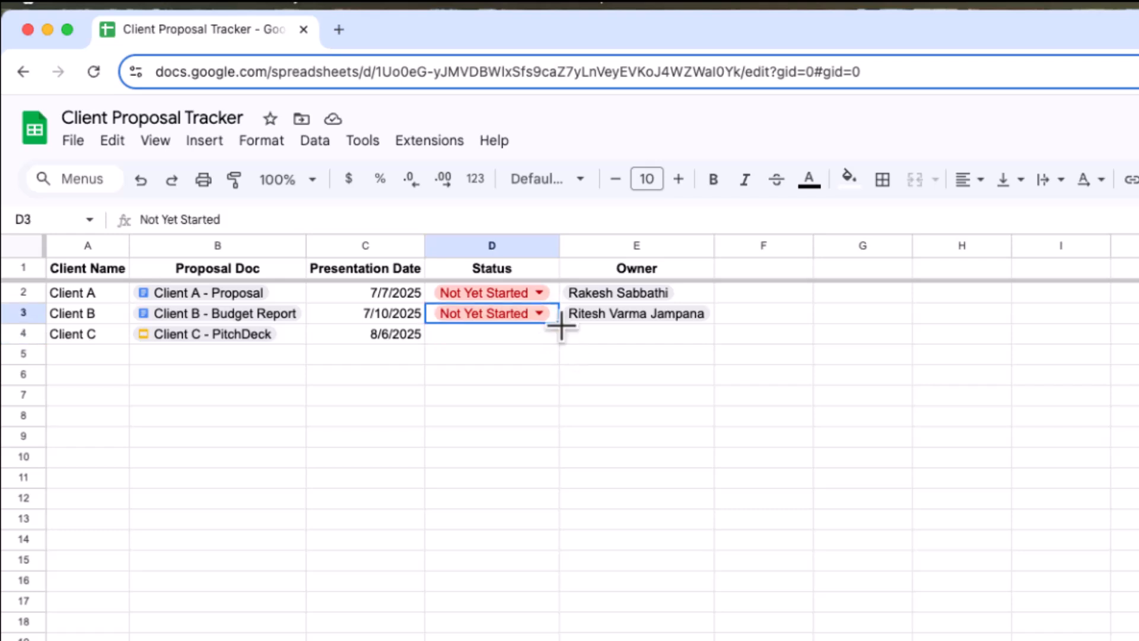
left_click_drag(560, 324, 557, 339)
Step: Insert a people smart chip for Client C's owner in E4 and widen column E to fit the full name
left_click(652, 339)
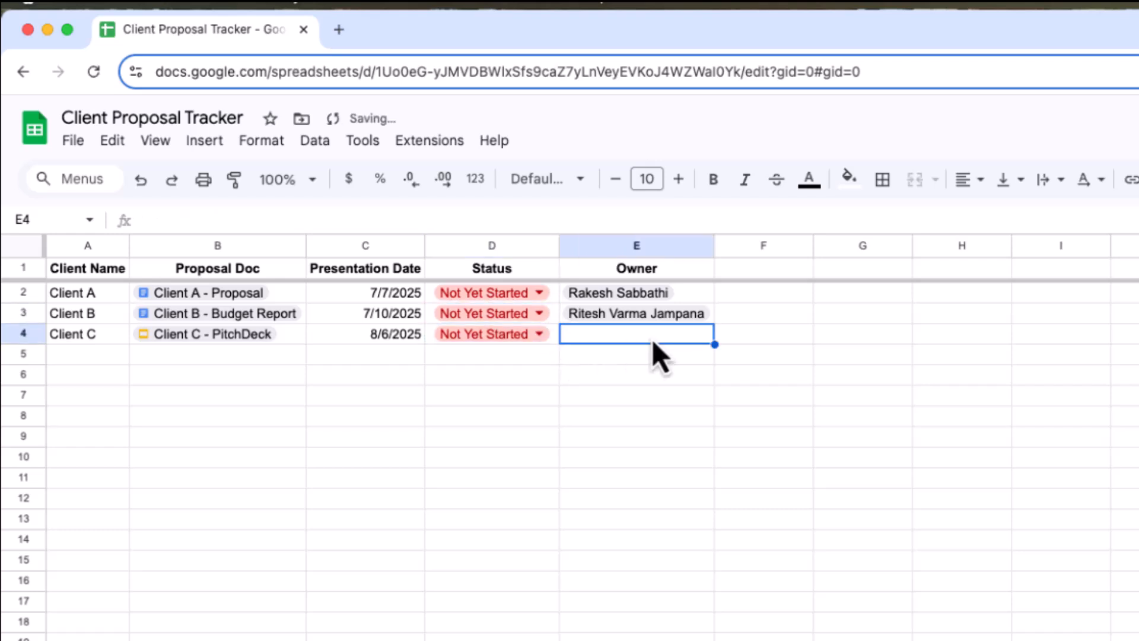
type("@phani")
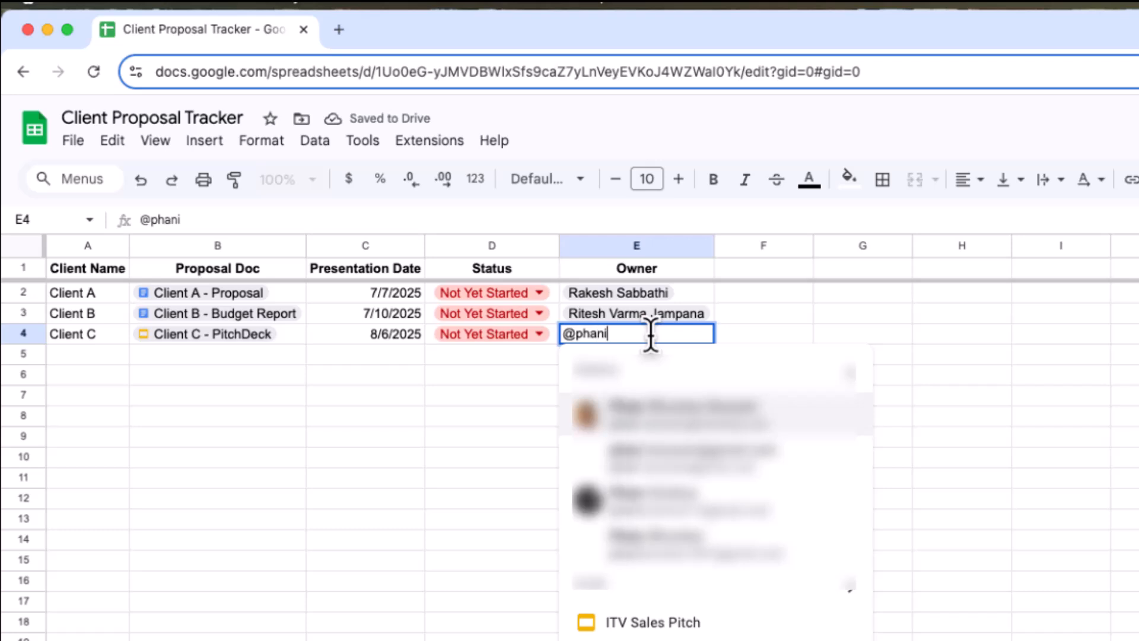
key("Return")
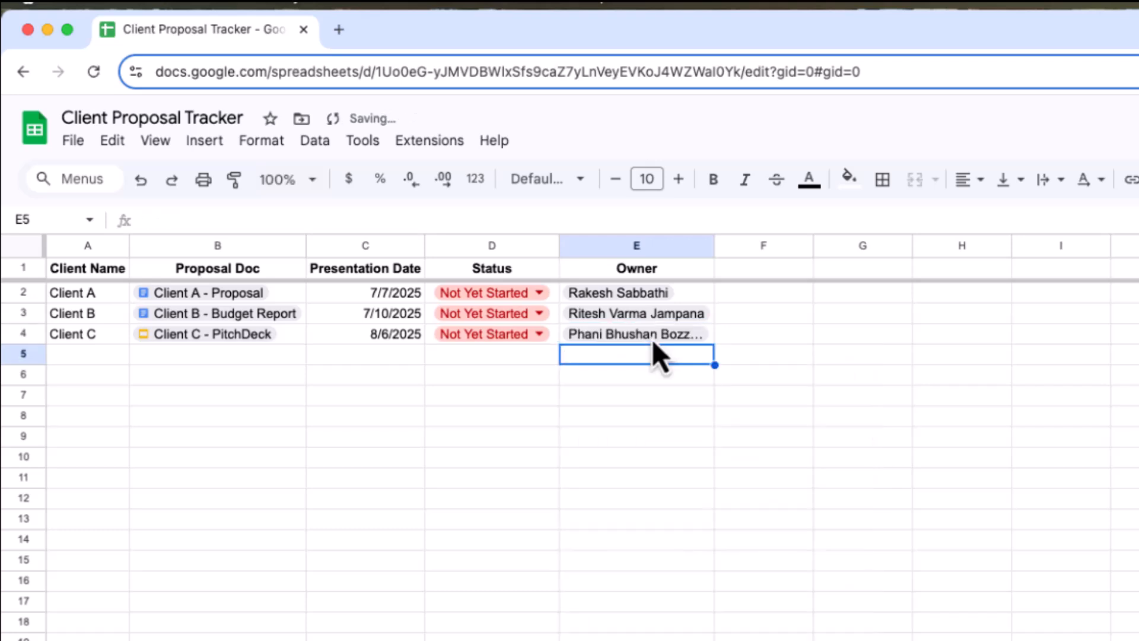
double_click(714, 248)
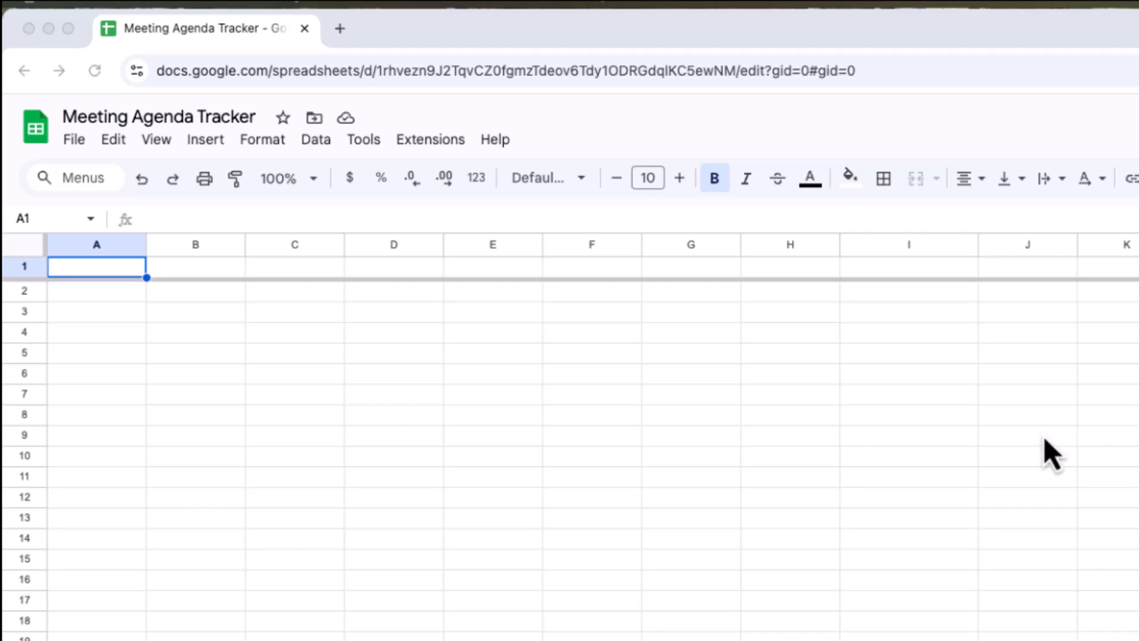
Step: Enter the headers Agenda Item, Presenter, Status and Next Steps in A1 to D1 of the Meeting Agenda Tracker
type("Age")
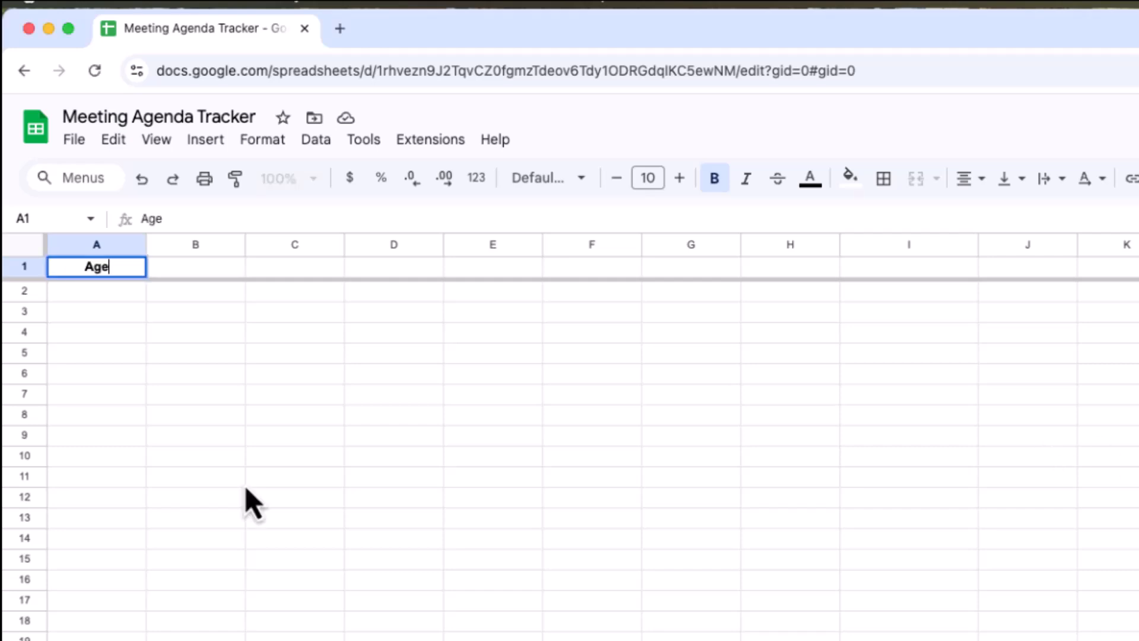
type("nda Item")
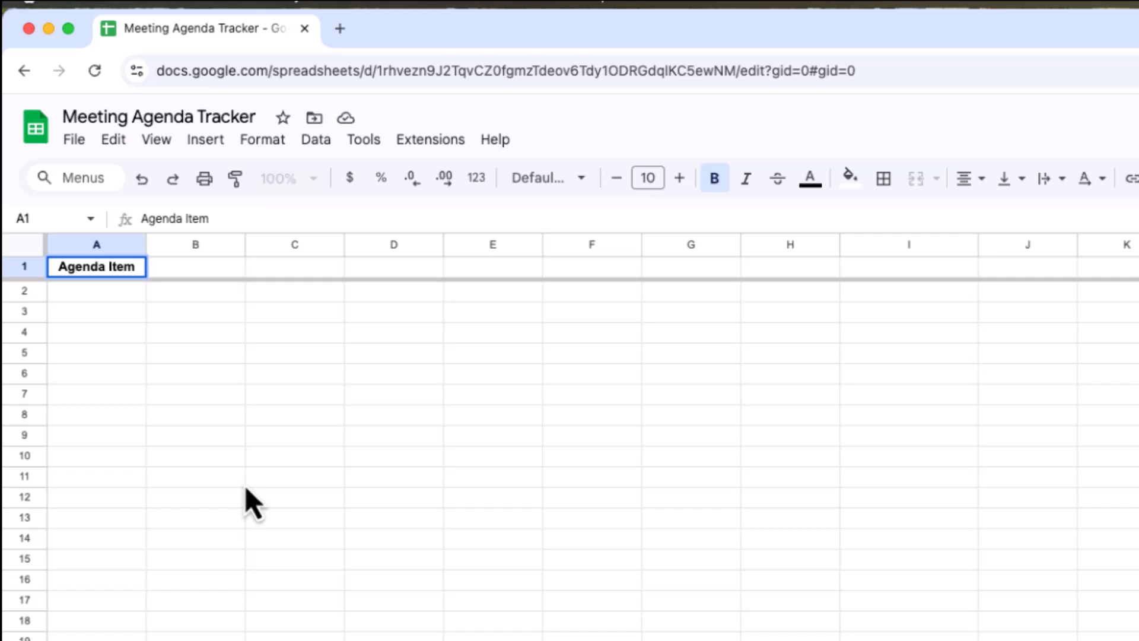
key("Tab")
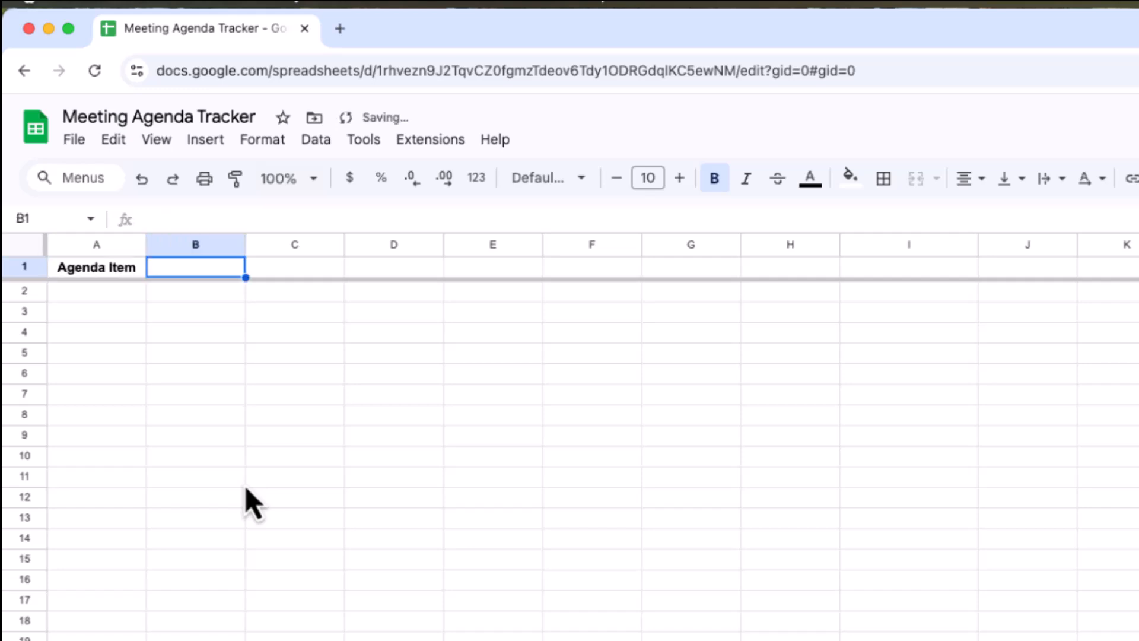
type("Presen")
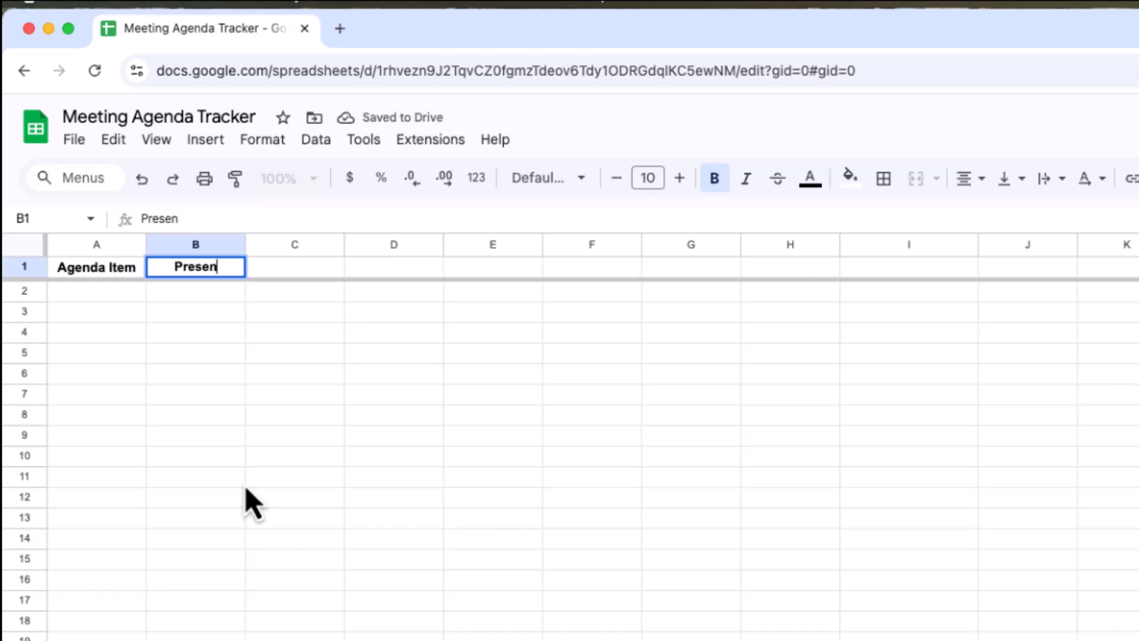
type("ter")
key("Tab")
type("Sta")
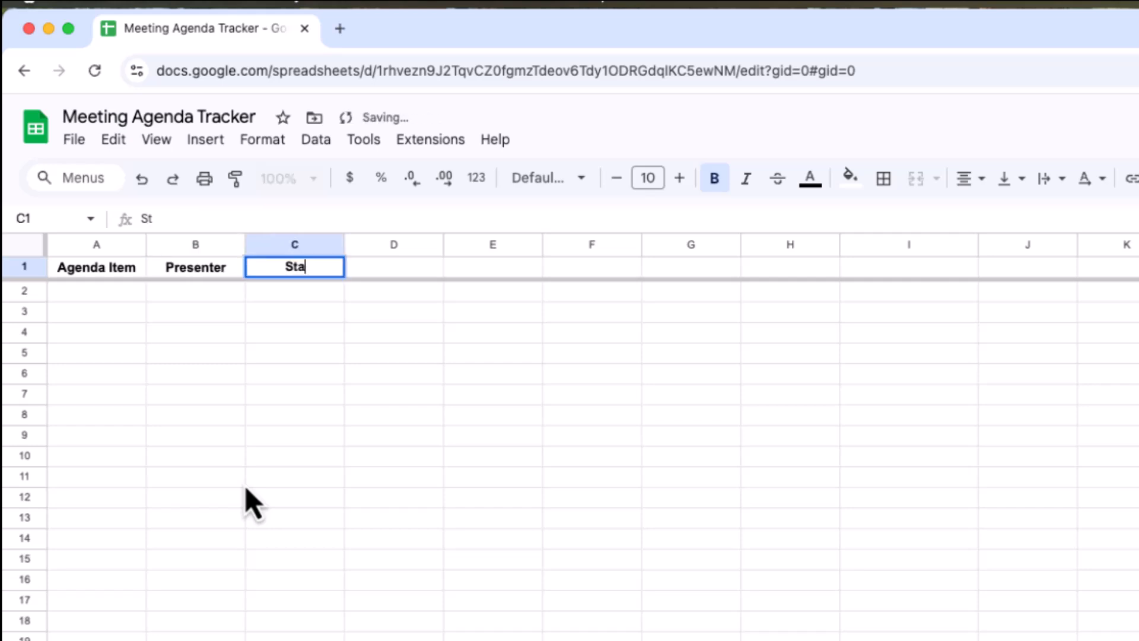
type("tus")
key("Tab")
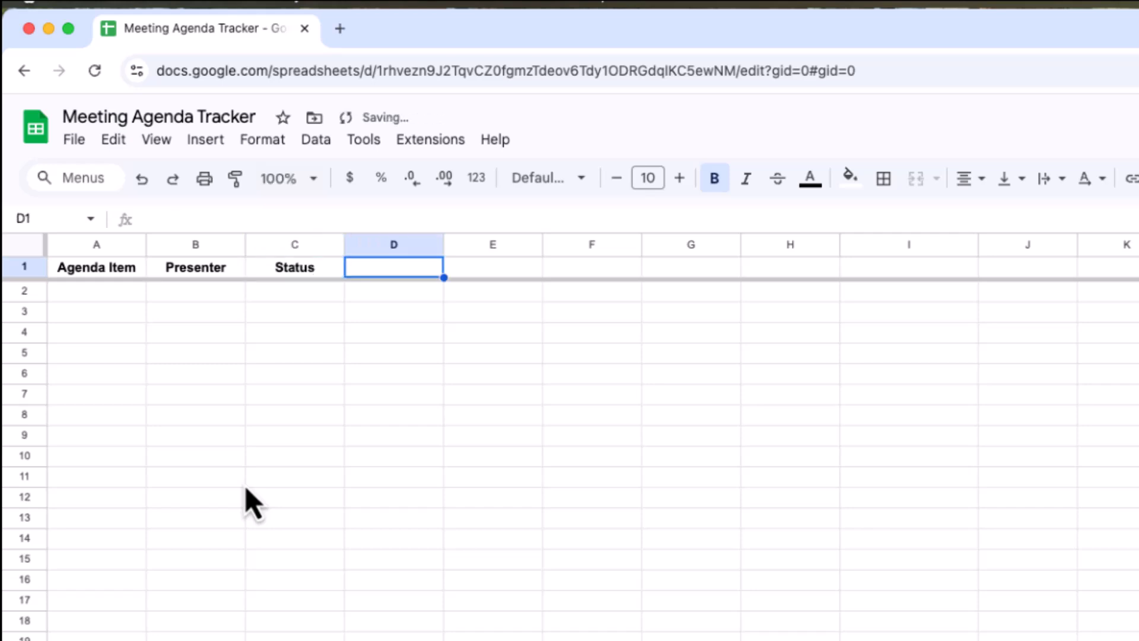
type("Nex")
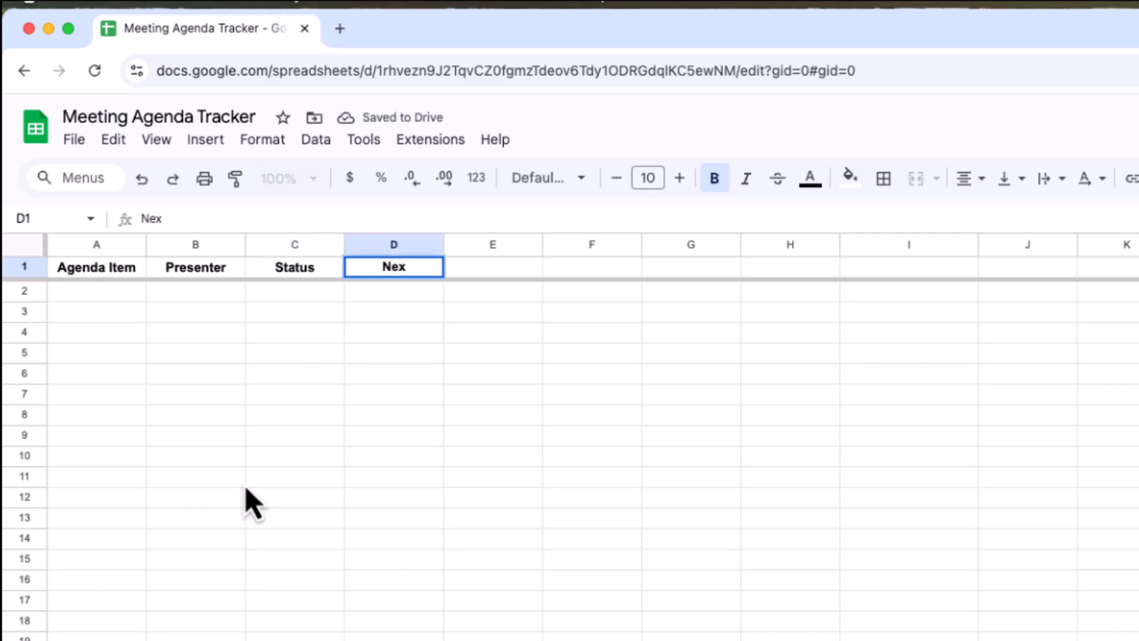
type("t Steps")
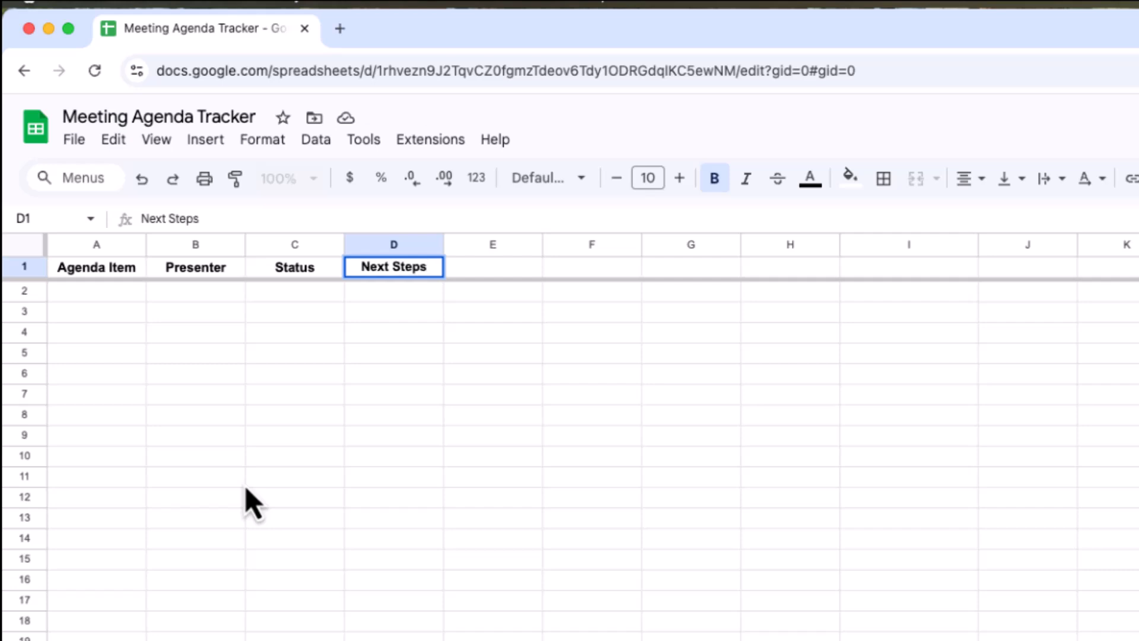
key("Return")
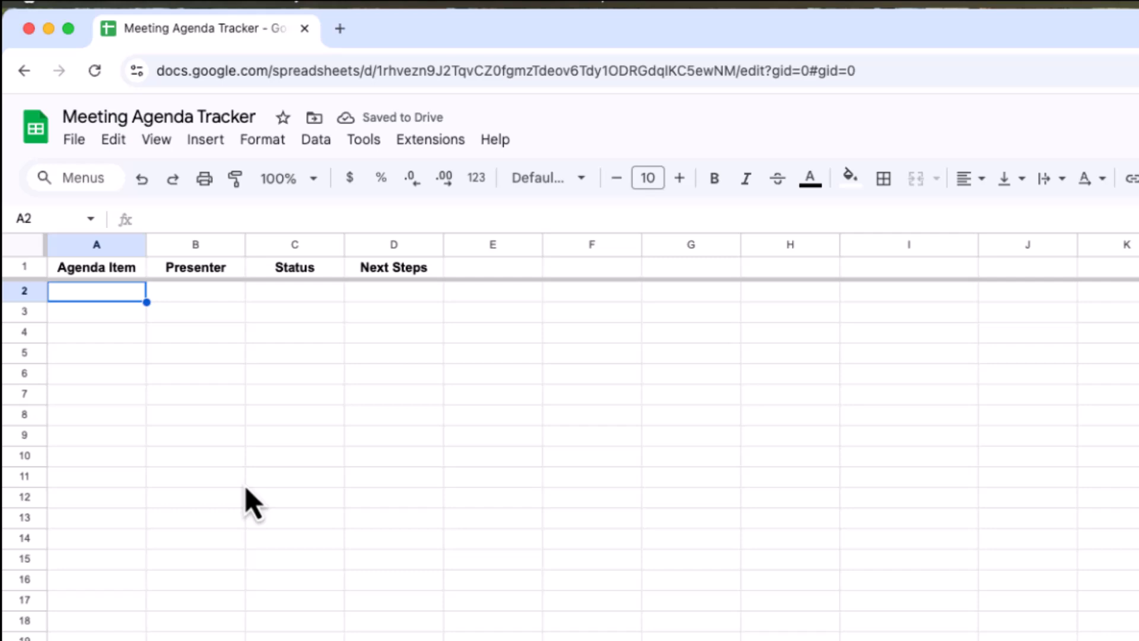
Step: Enter the agenda items Project Update, Calendar Review and Social Media Analytics in A2 to A4 and widen column A to fit
type("Project")
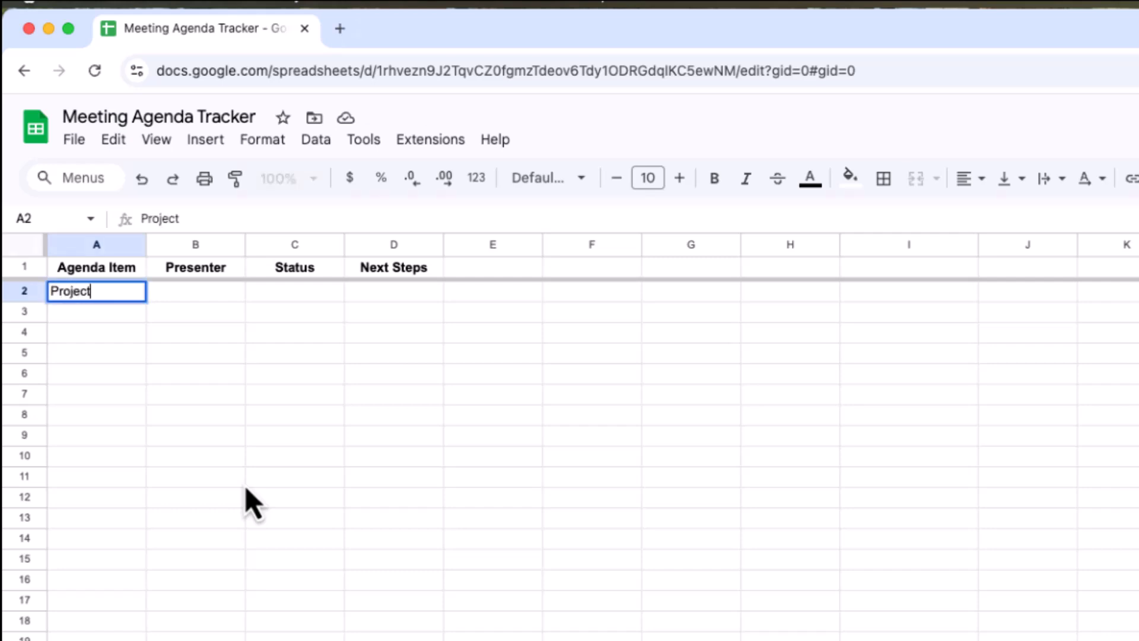
type(" Update")
key("Return")
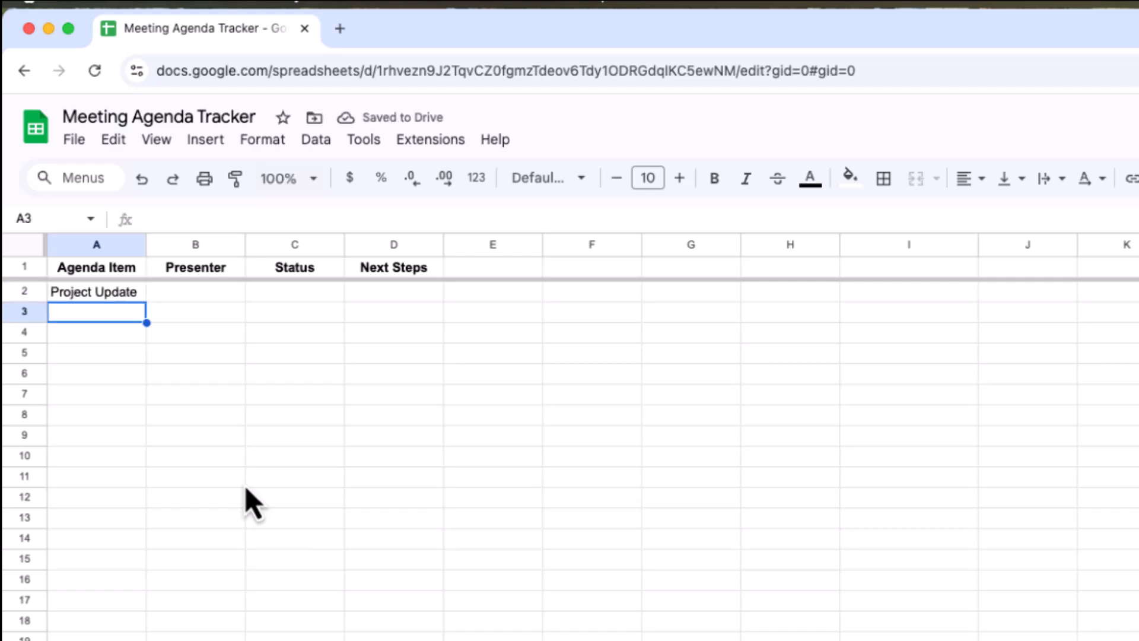
type("Cal")
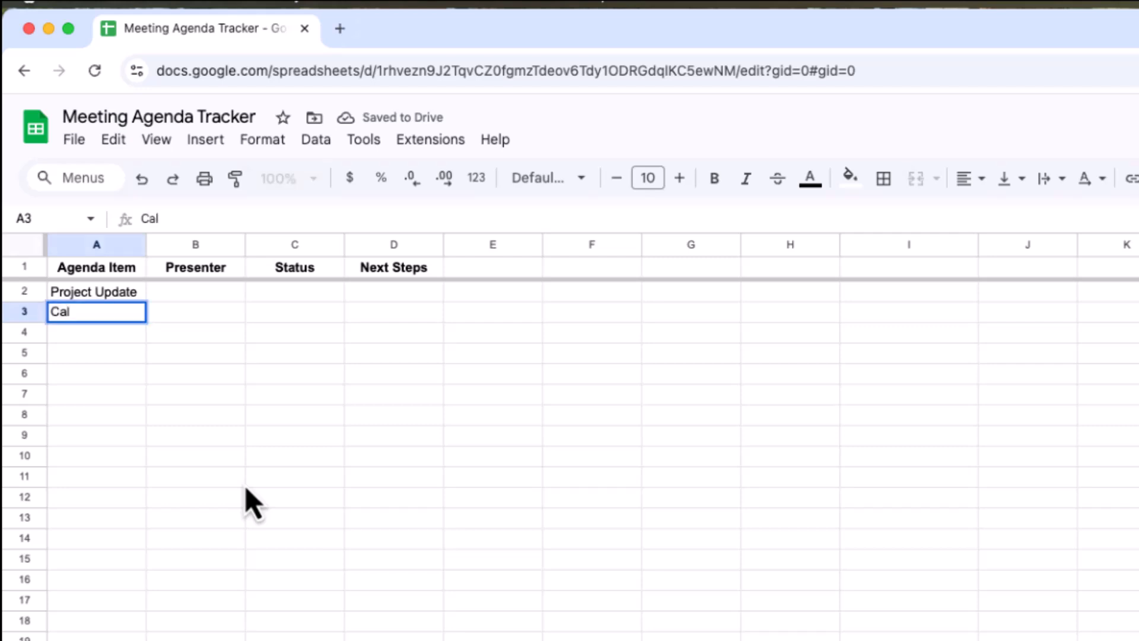
type("endar")
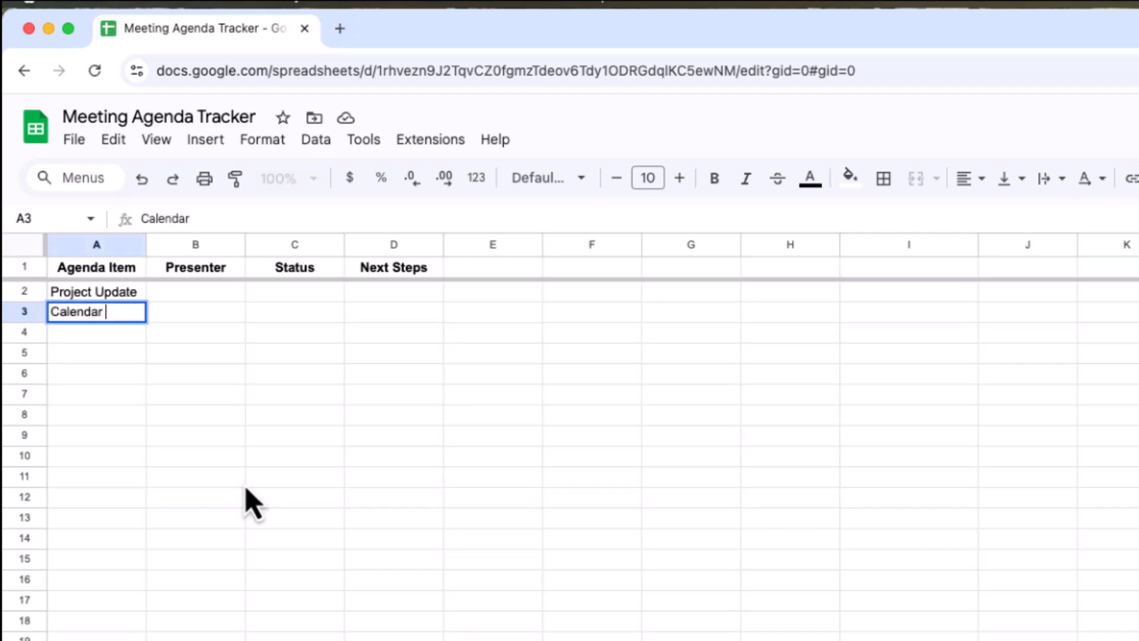
type(" Review")
key("Return")
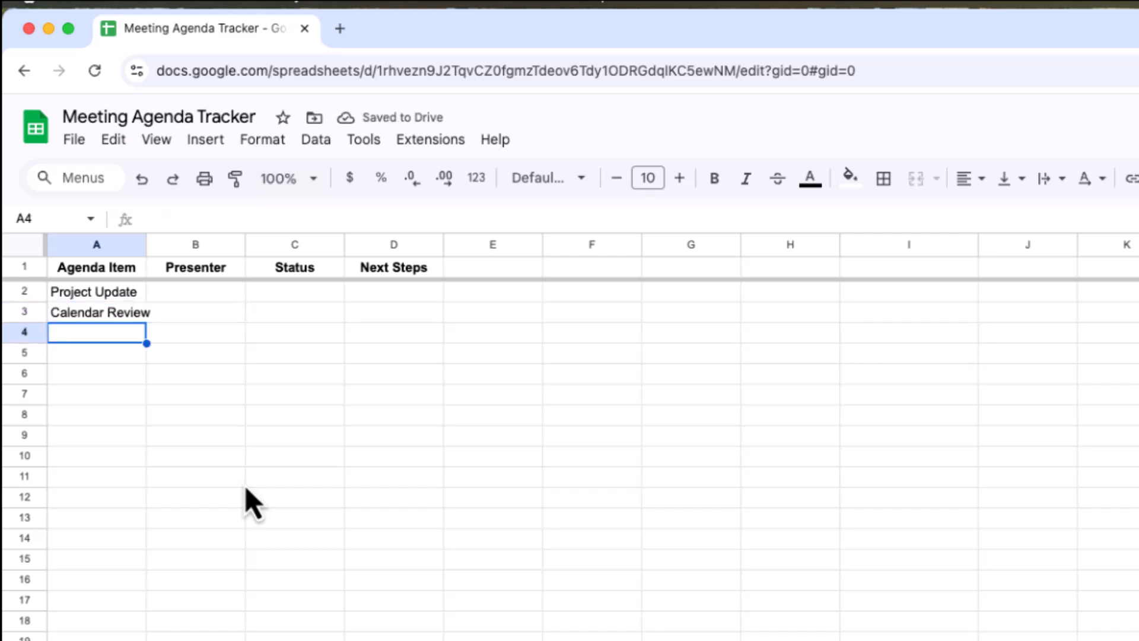
type("Social Med")
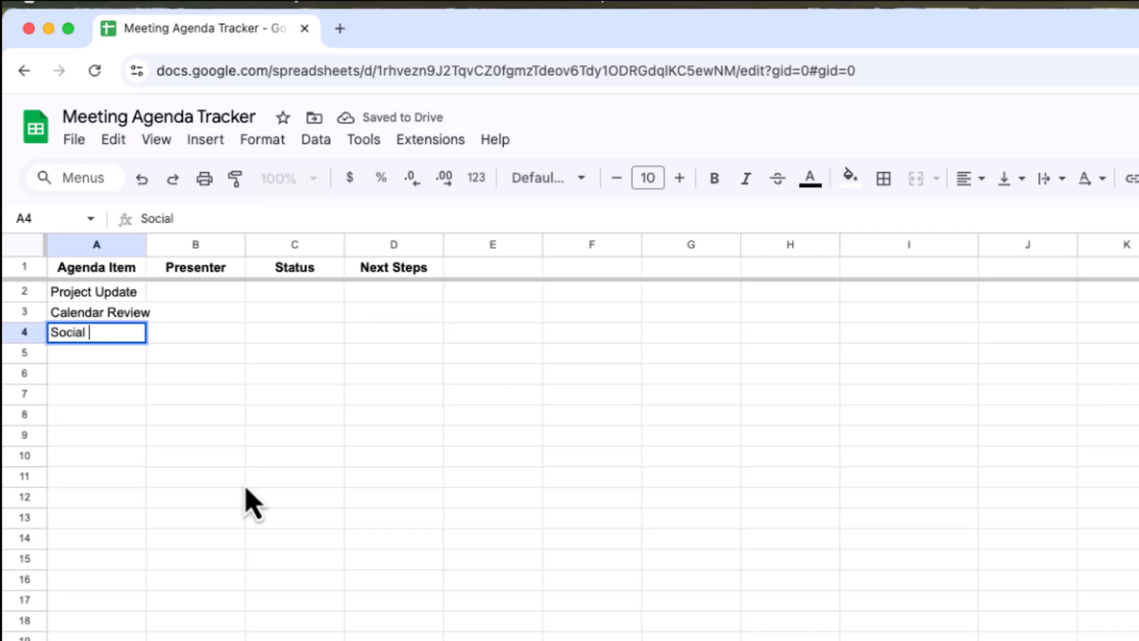
type("ia ")
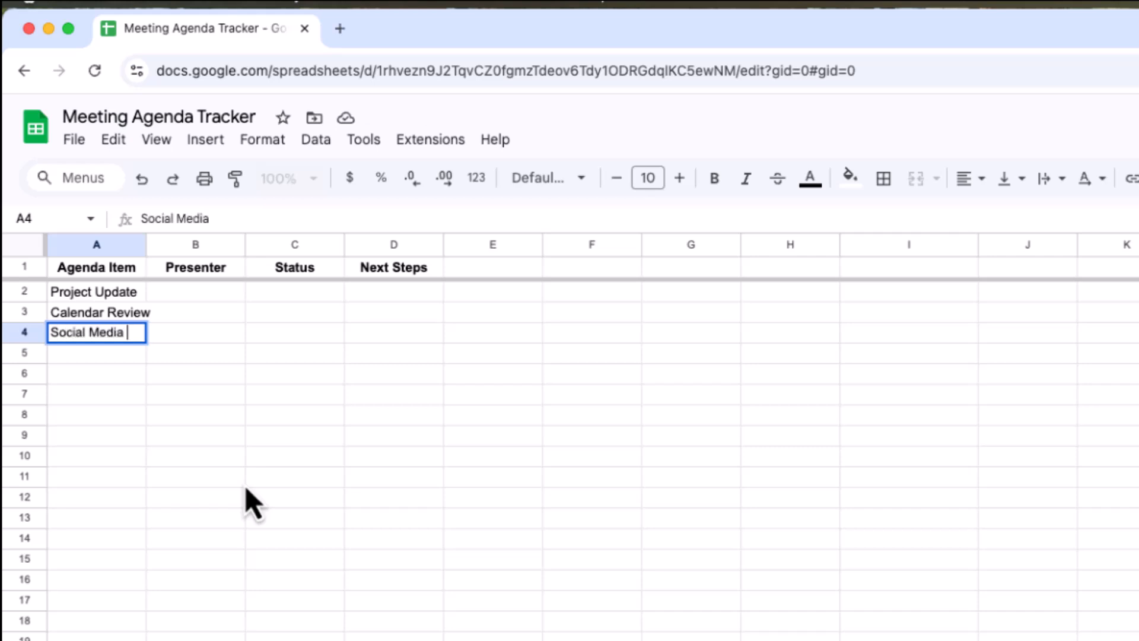
type("Analytics")
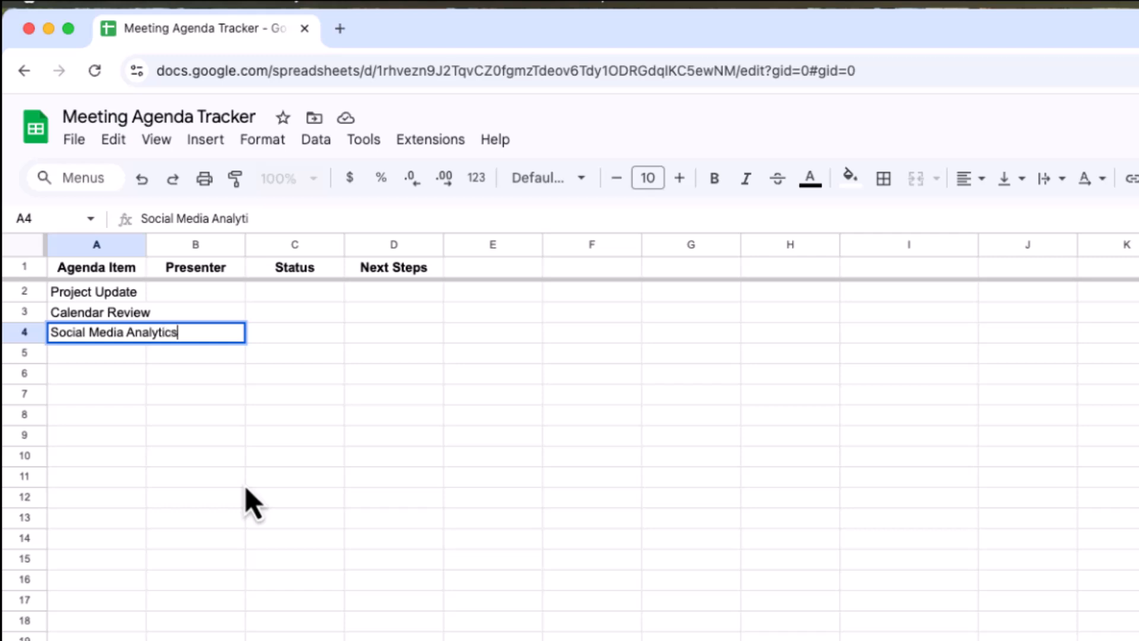
key("Return")
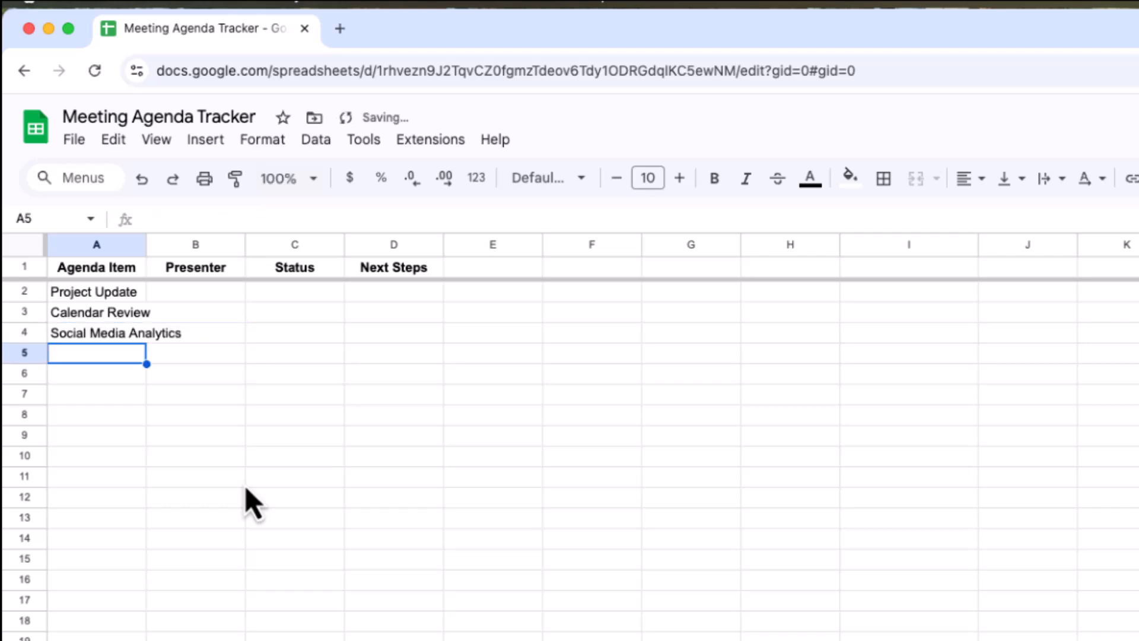
double_click(147, 244)
Step: Insert a people smart chip for the Project Update presenter in B2 and widen column B to fit the full name
left_click(236, 300)
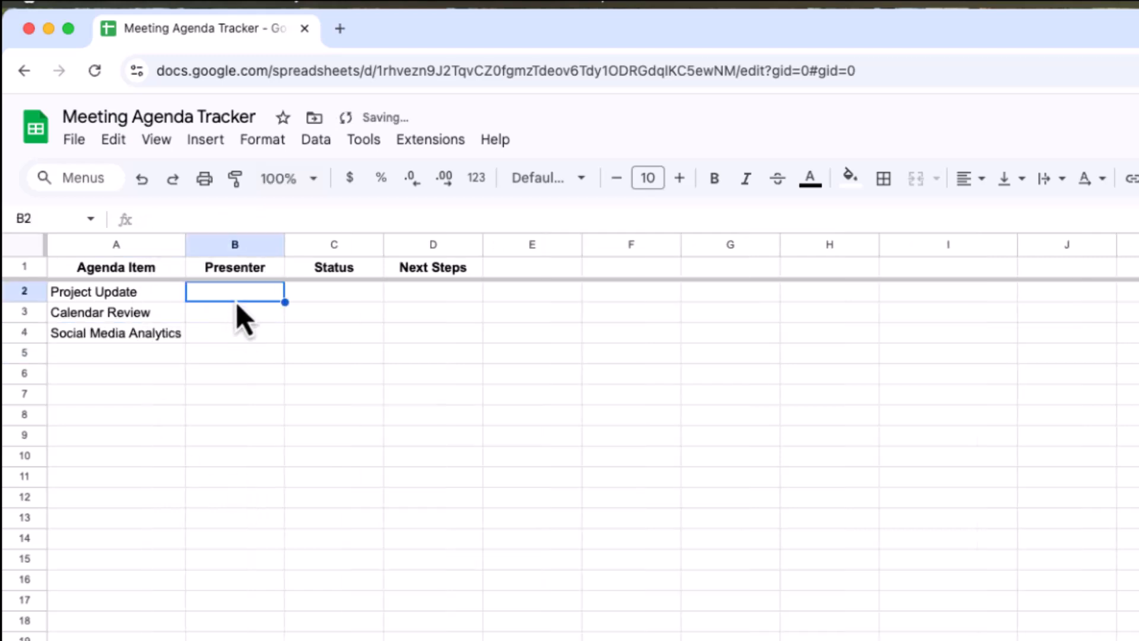
type("@phani")
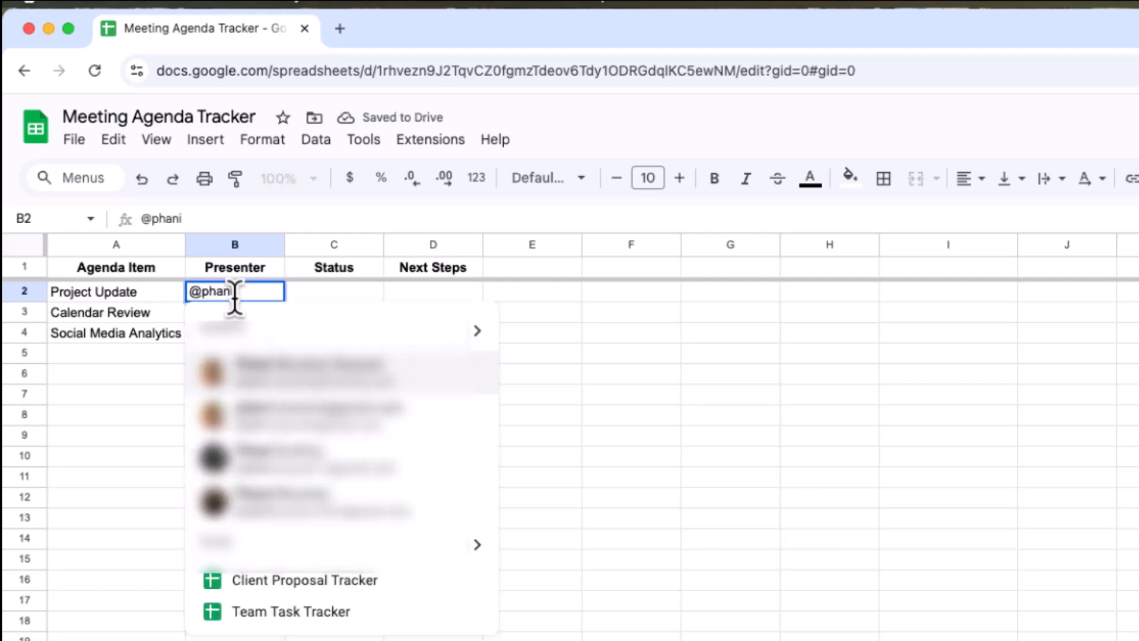
key("Return")
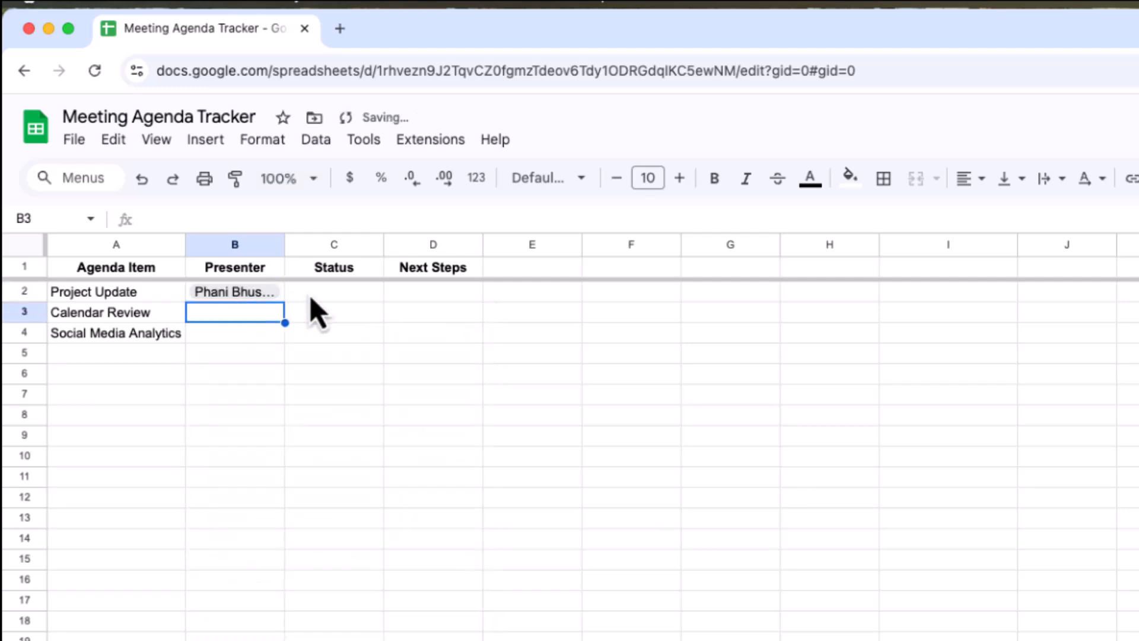
double_click(284, 244)
Step: Create a new dropdown smart chip in C2 with the options Discussed, Pending and Completed
left_click(351, 294)
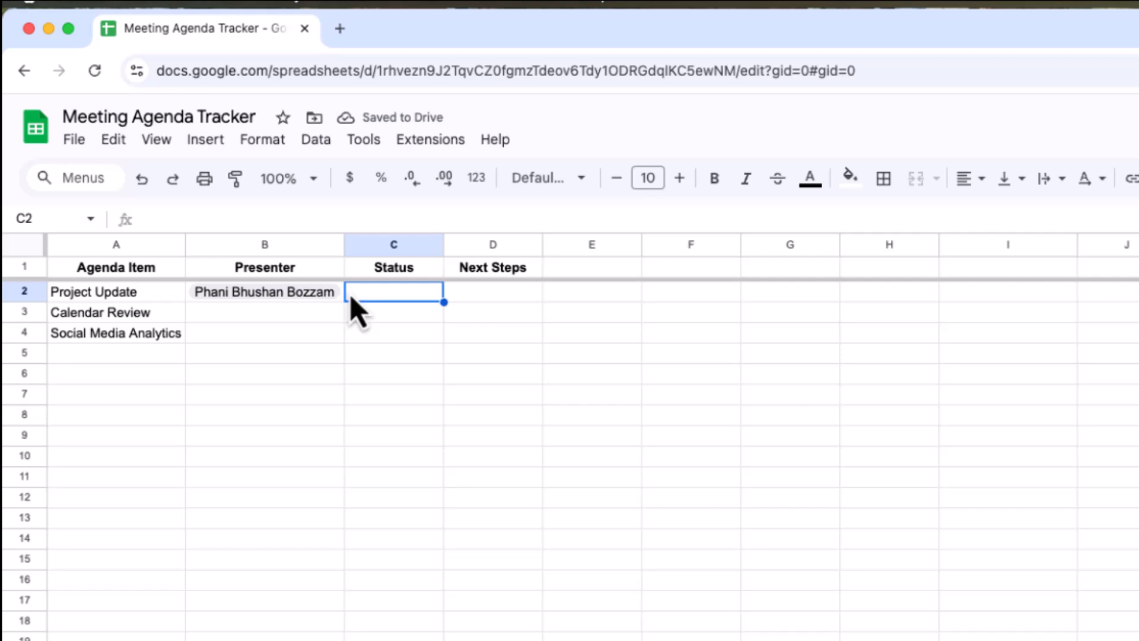
type("@")
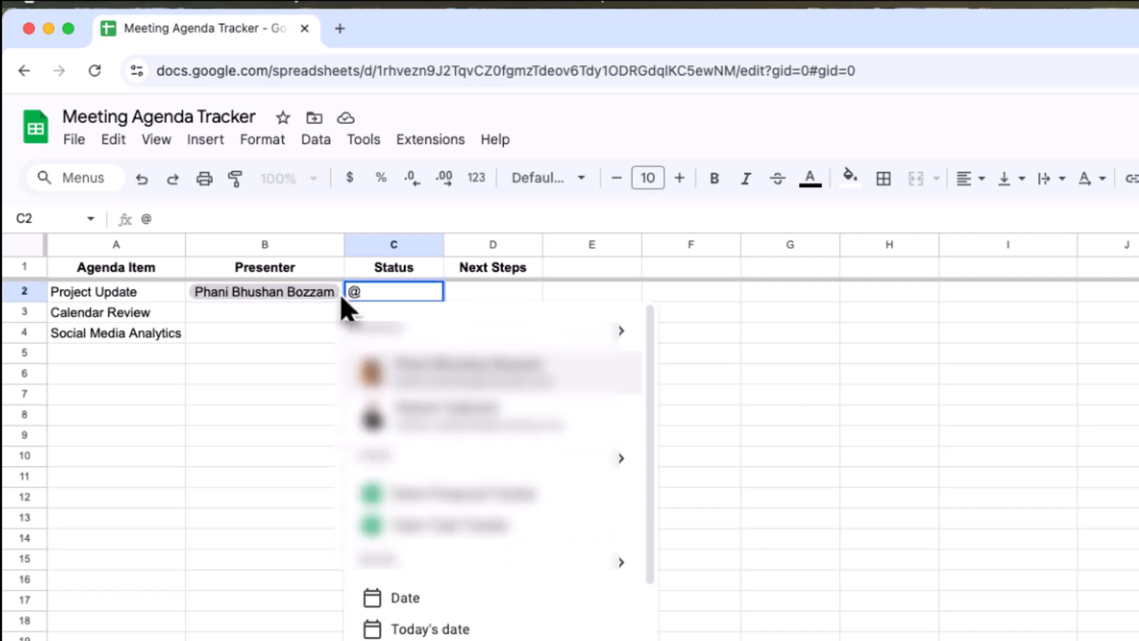
type("drop")
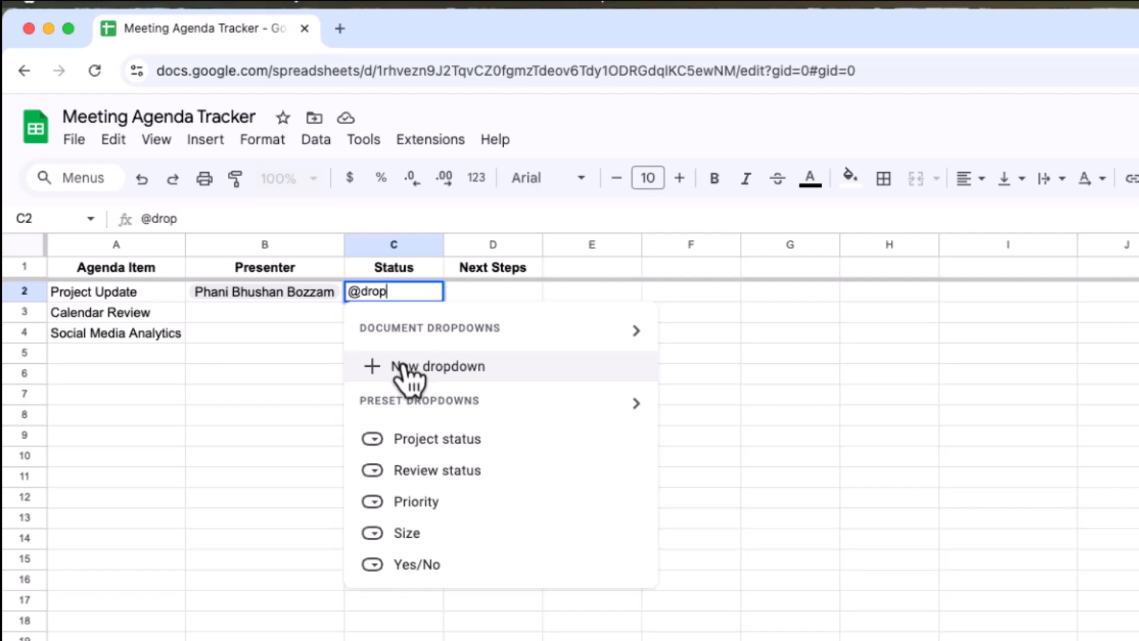
left_click(402, 366)
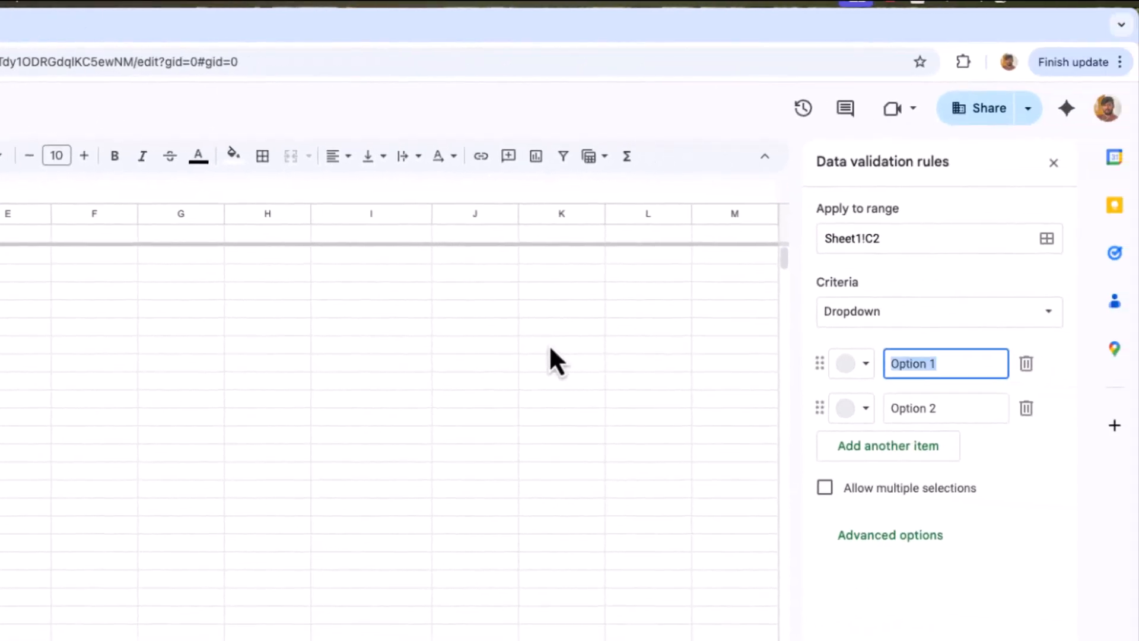
key("BackSpace")
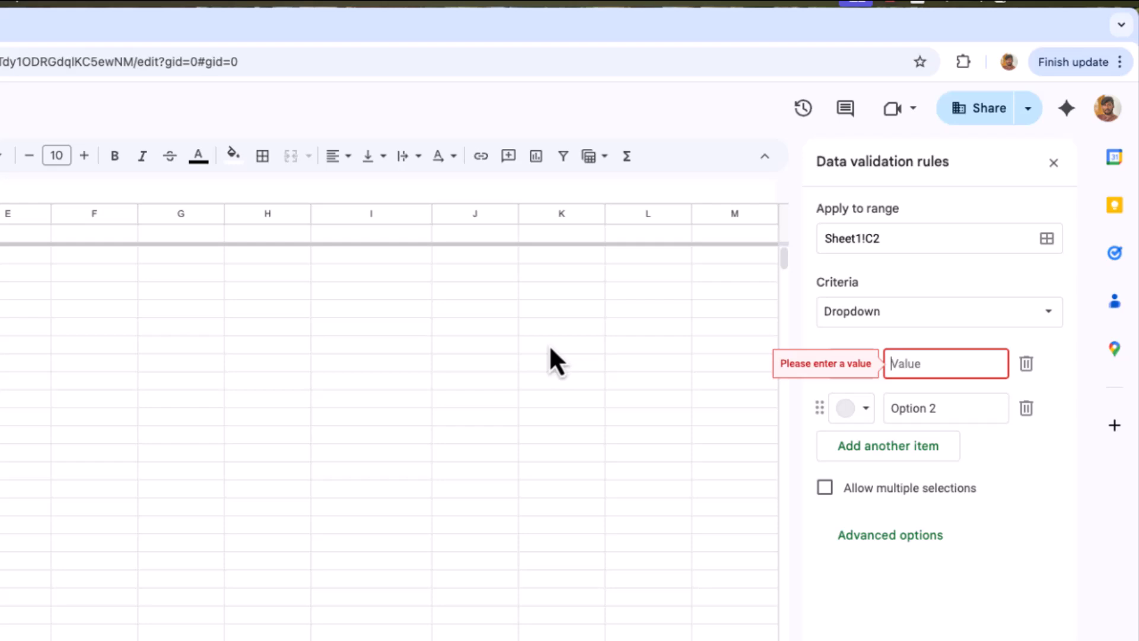
type("Discussed")
key("Return")
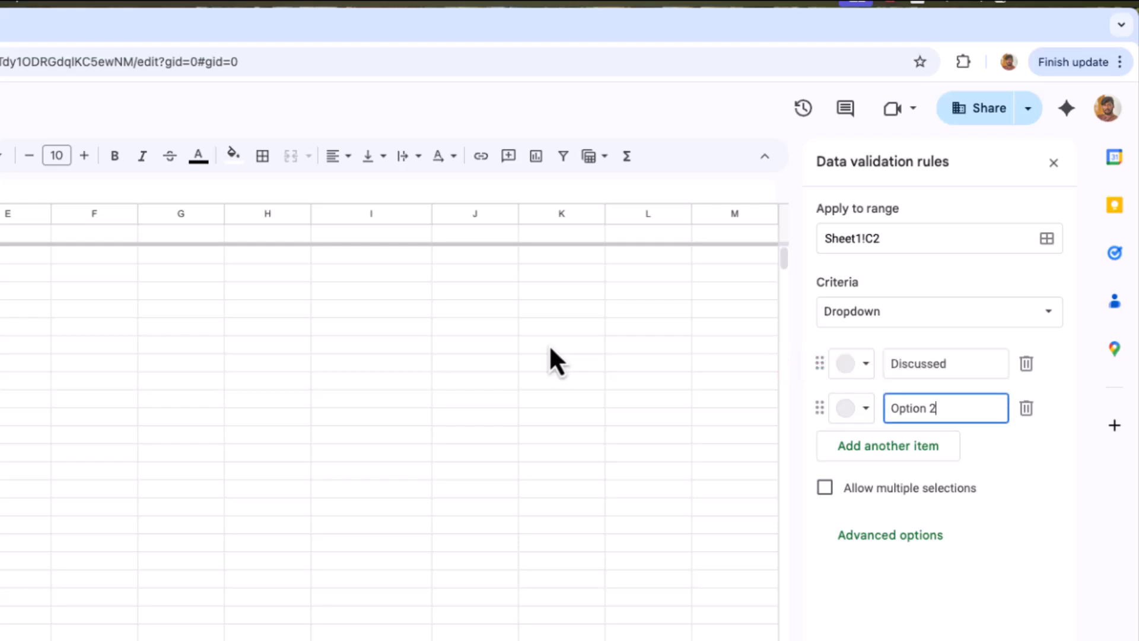
key("super+a")
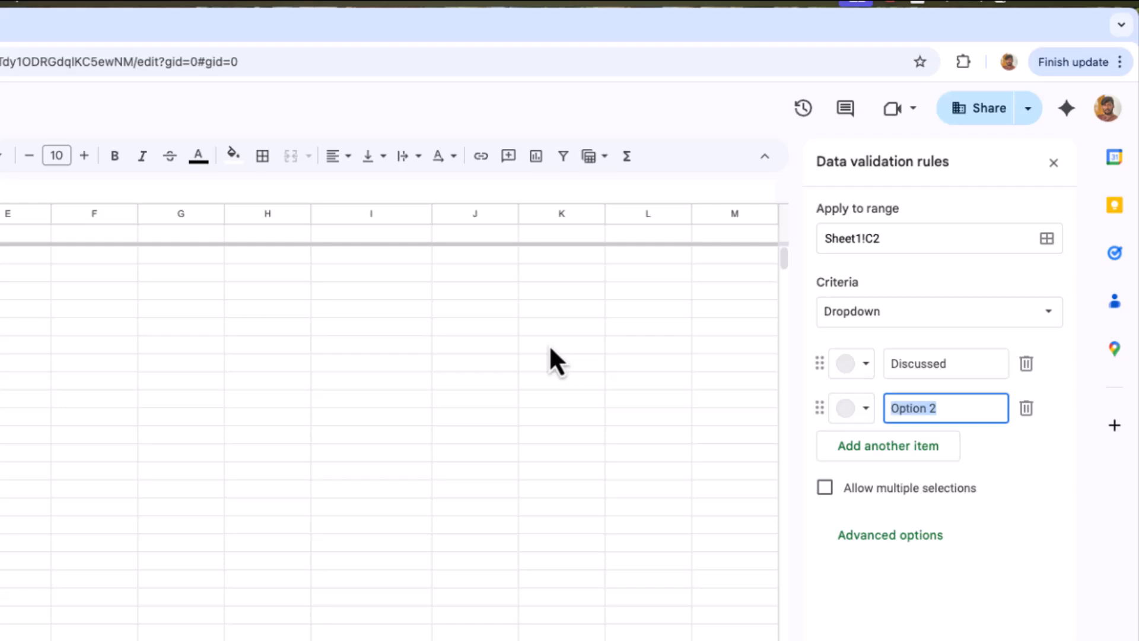
type("Pending")
key("Return")
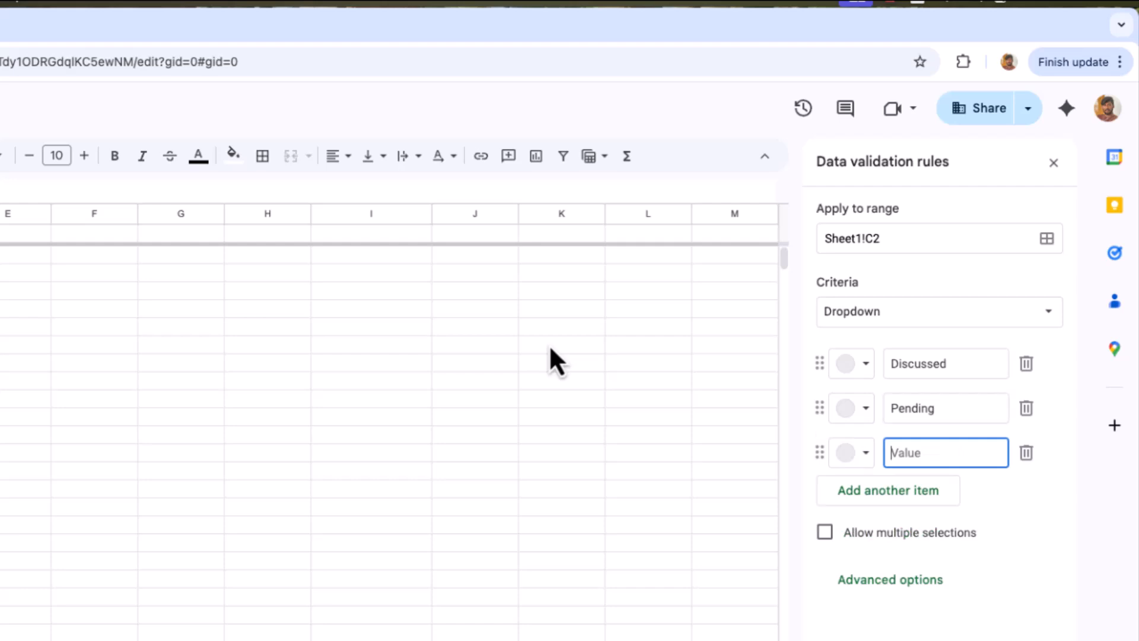
type("Completed")
Step: Color the dropdown options light blue for Discussed, light red for Pending and light green for Completed, and save the rule
left_click(868, 367)
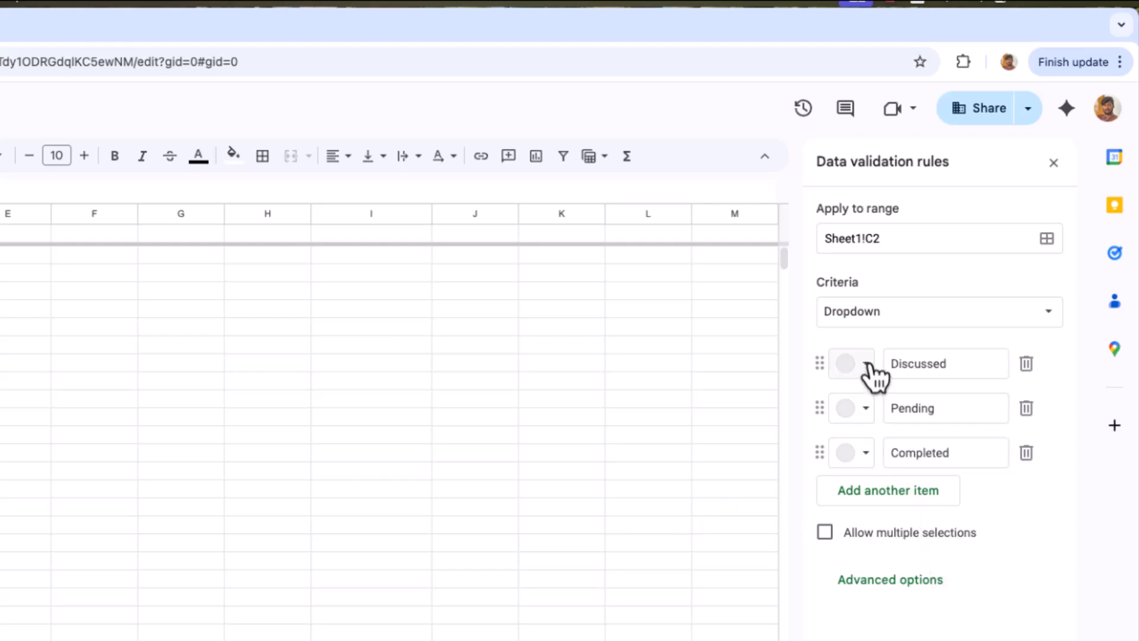
left_click(871, 369)
left_click(1021, 429)
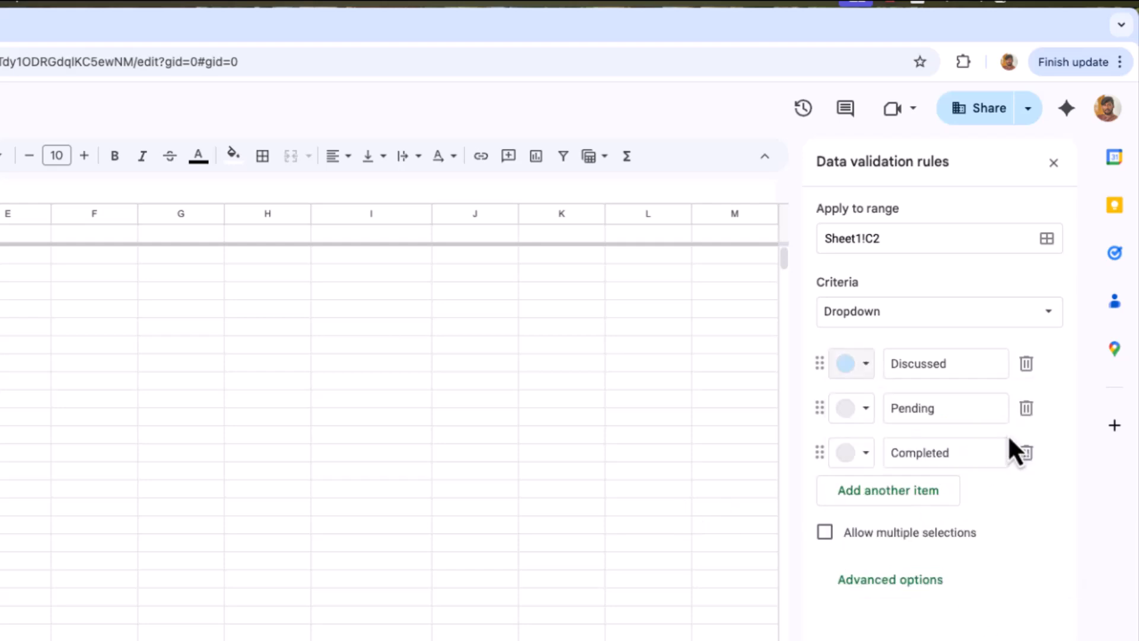
left_click(864, 414)
left_click(888, 474)
left_click(867, 456)
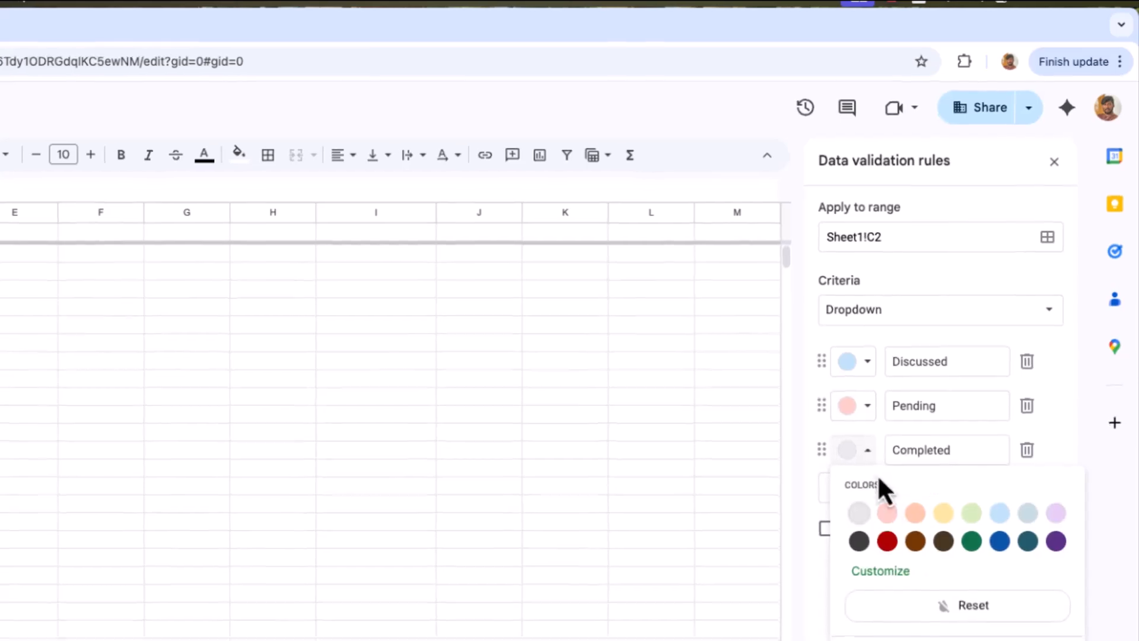
left_click(971, 513)
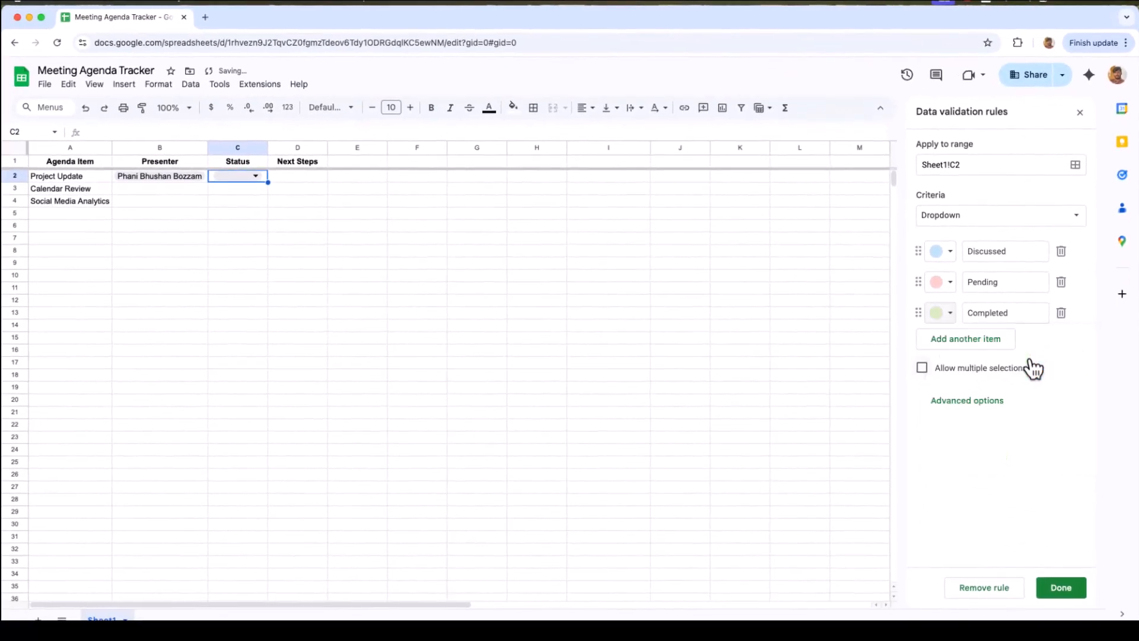
left_click(1061, 588)
Step: Set the Project Update status in C2 to Discussed and widen column C to fit
left_click(256, 176)
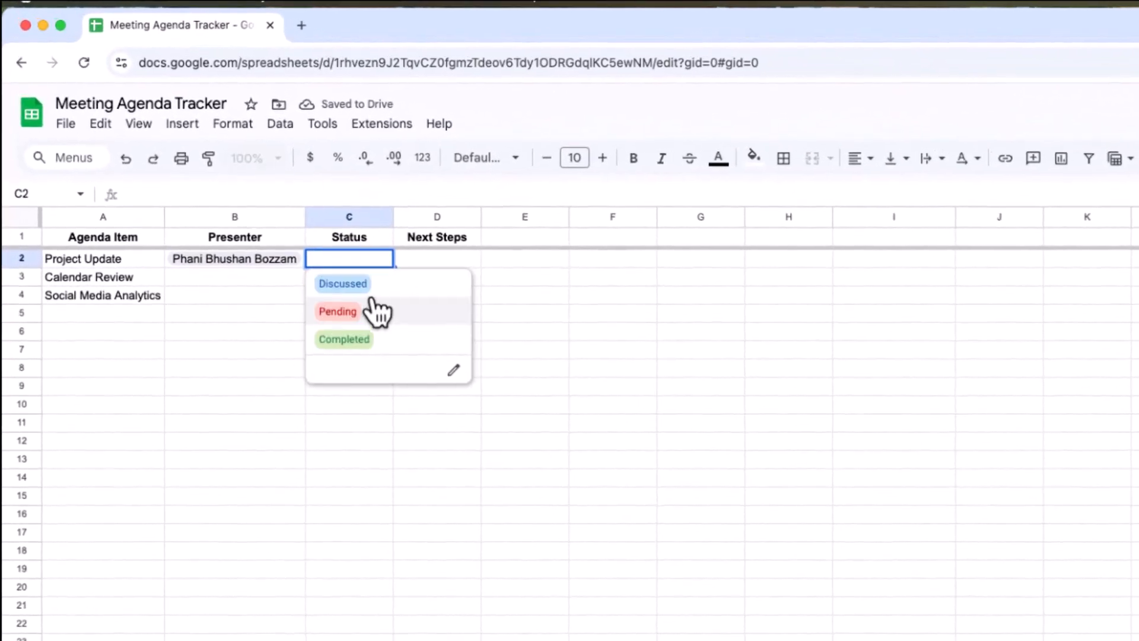
left_click(372, 296)
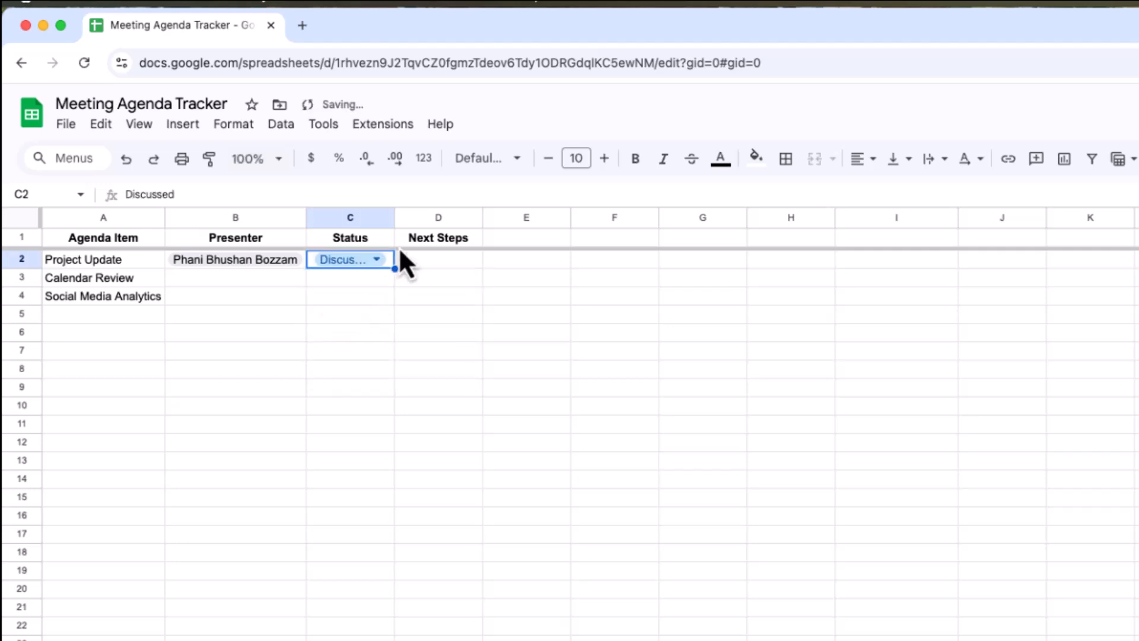
double_click(394, 221)
Step: Enter "Follow-Up with" plus a colleague's people smart chip as the next step in D2, and widen column D to fit
key("Tab")
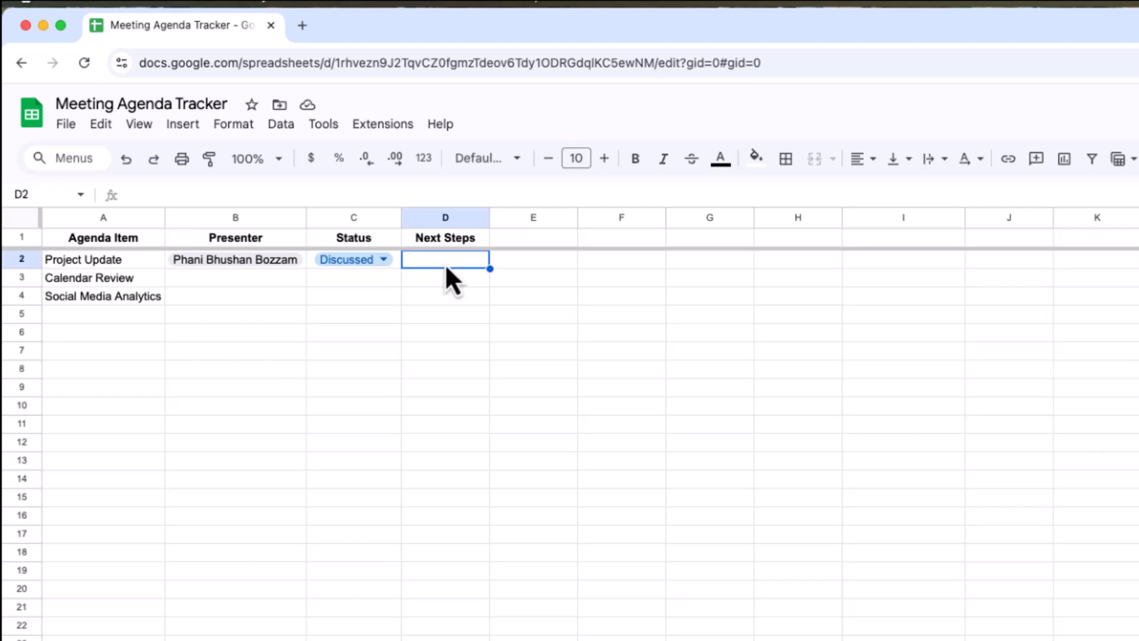
type("Follo")
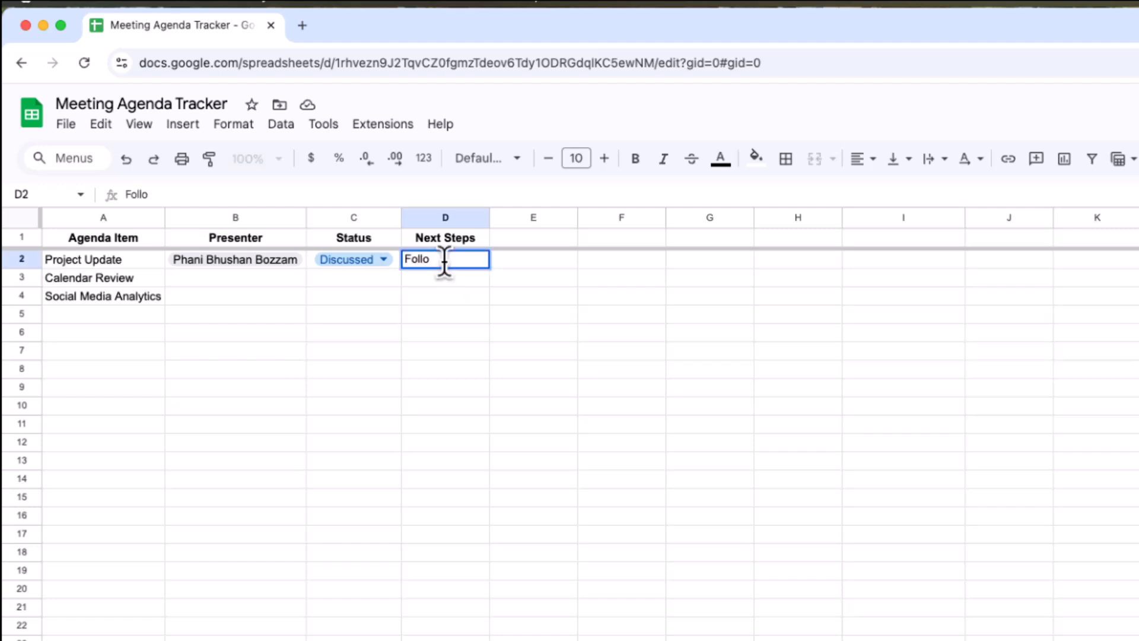
type("w-Up with")
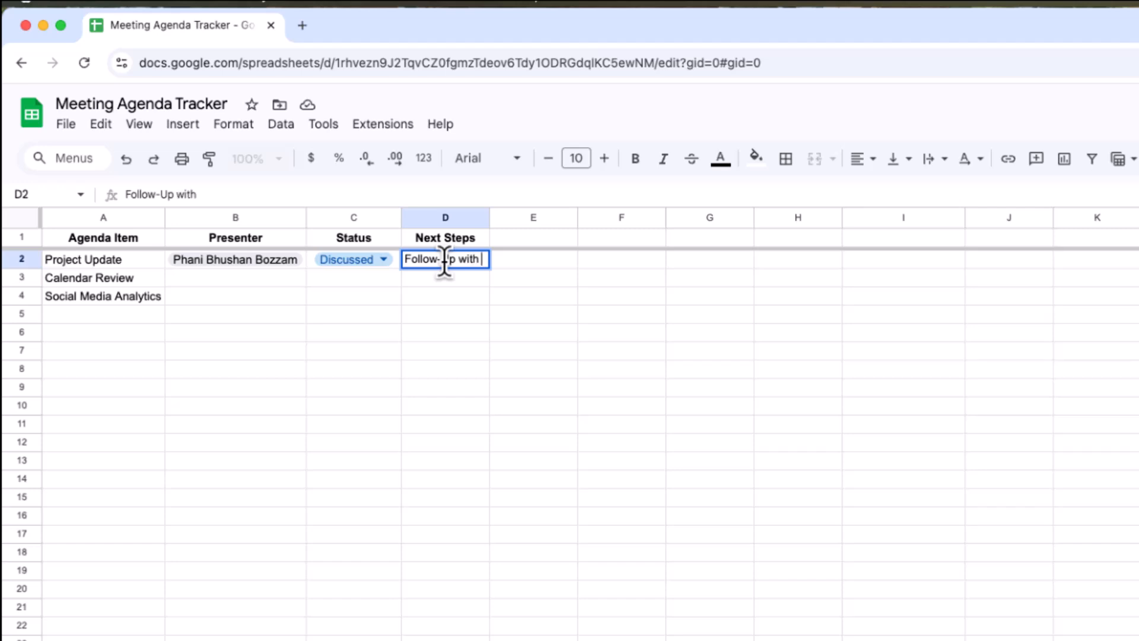
type(" @R")
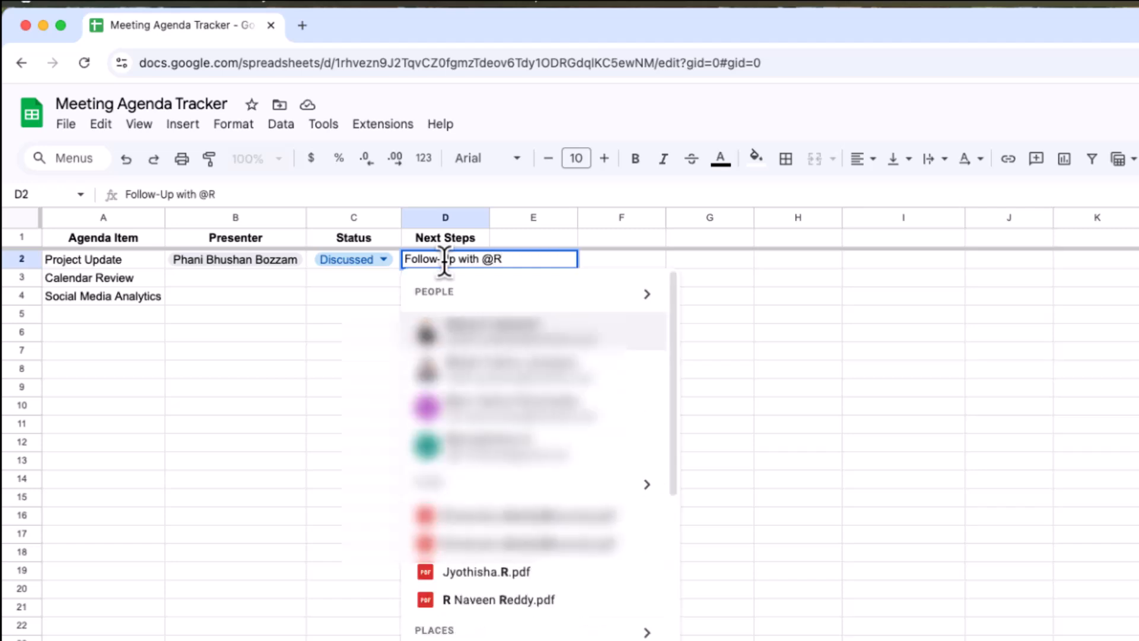
key("Return")
key("Return")
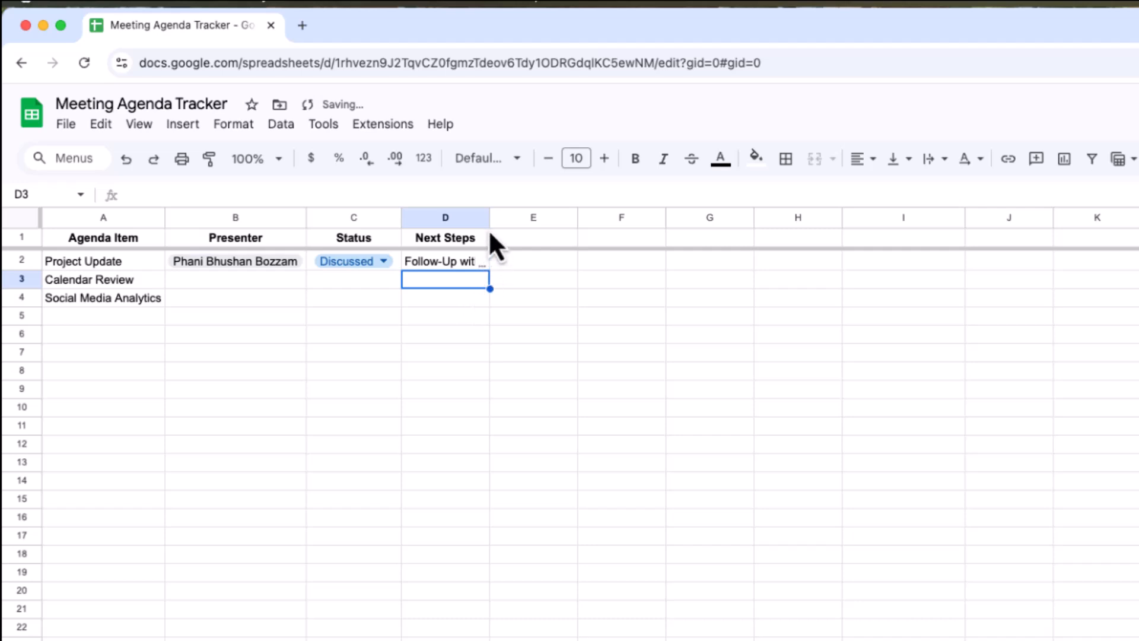
double_click(490, 218)
Step: Insert a people smart chip for the Calendar Review presenter in B3
key("Left")
key("Left")
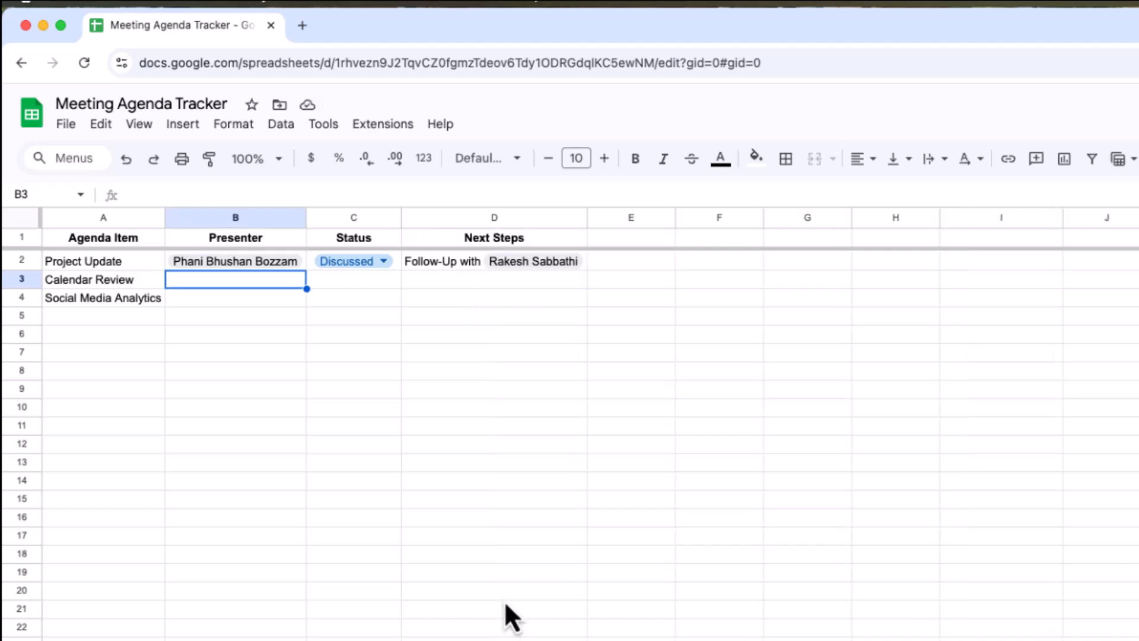
type("@")
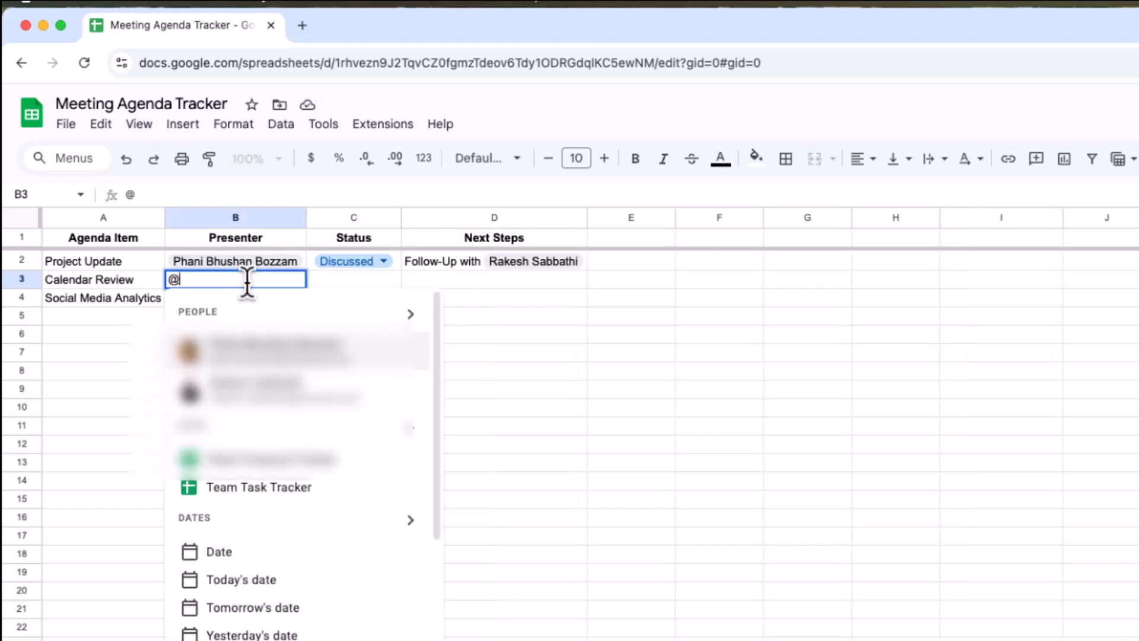
type("rak")
key("Return")
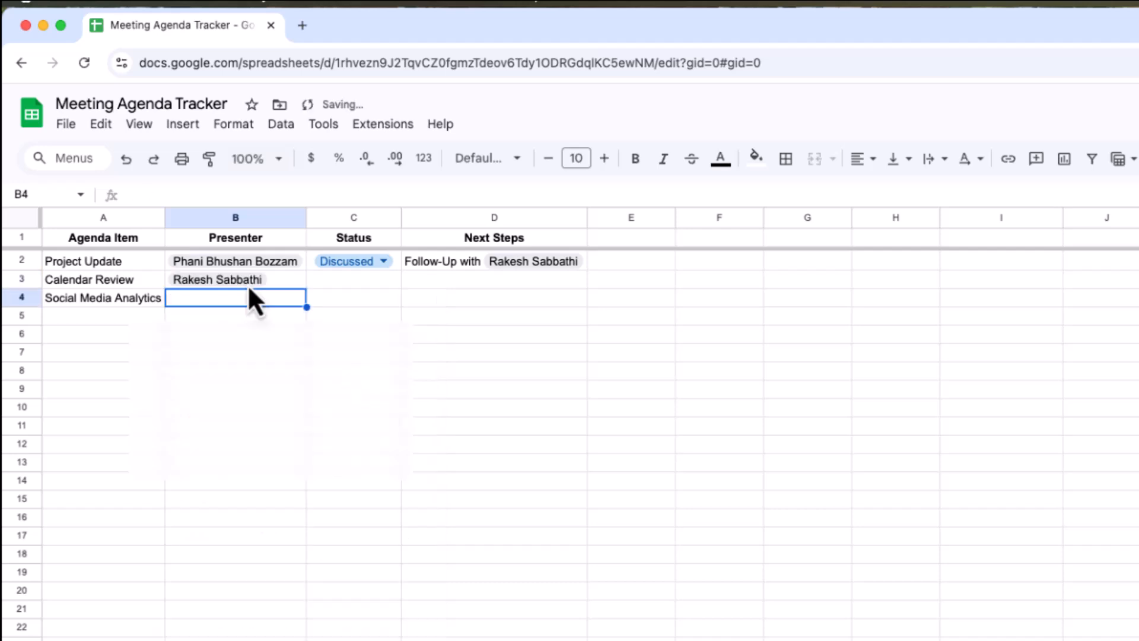
Step: Fill the status dropdown from C2 down to C4 and set the Calendar Review status in C3 to Pending
left_click(369, 285)
left_click(394, 264)
left_click_drag(401, 270, 397, 297)
left_click(385, 280)
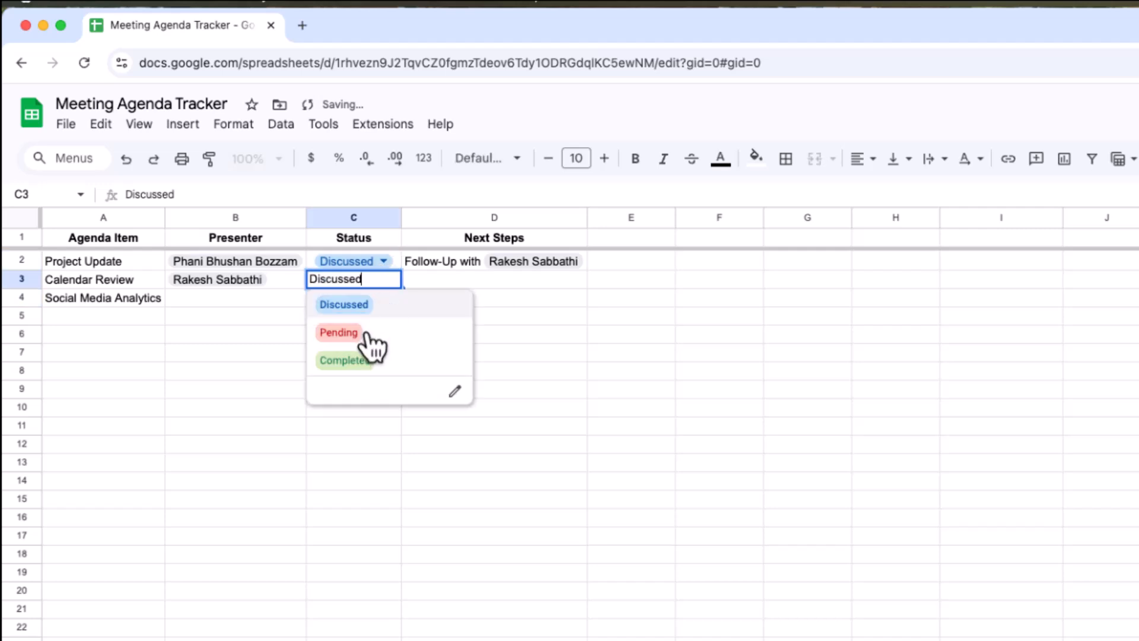
left_click(350, 332)
left_click(434, 285)
Step: Insert a people smart chip for the Social Media Analytics presenter in B4 and set its status in C4 to Pending
left_click(240, 301)
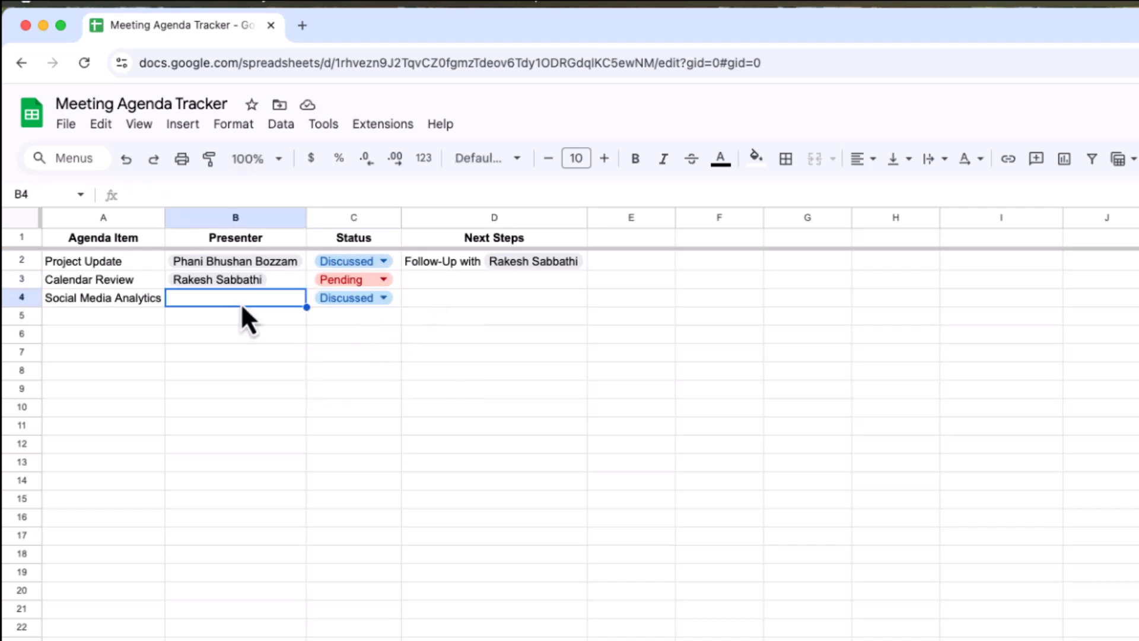
type("@Ri")
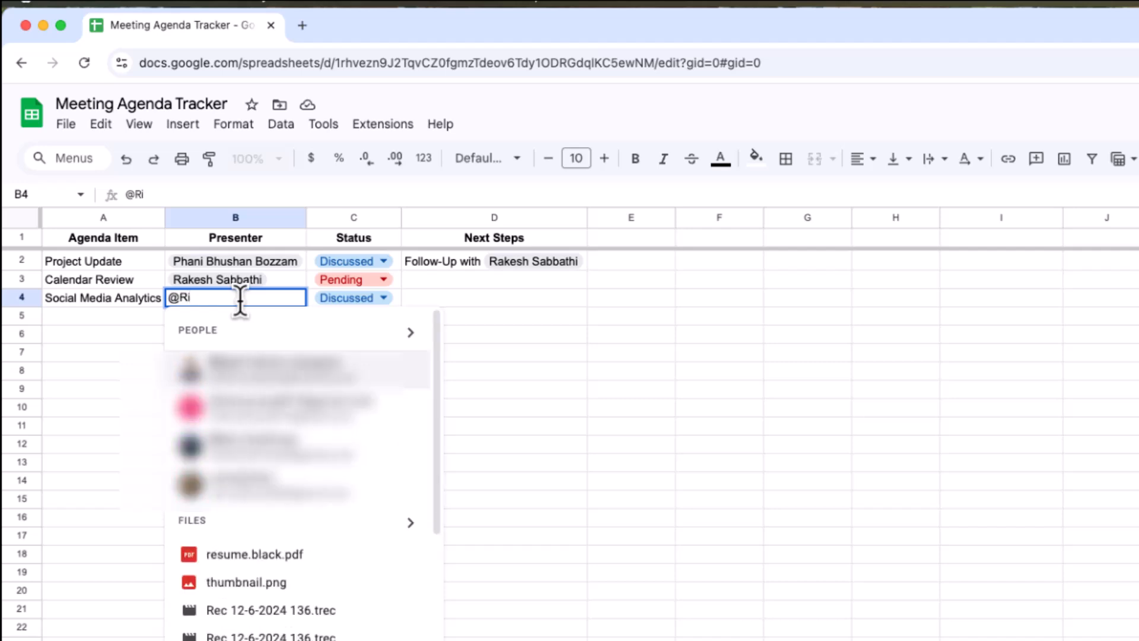
key("Return")
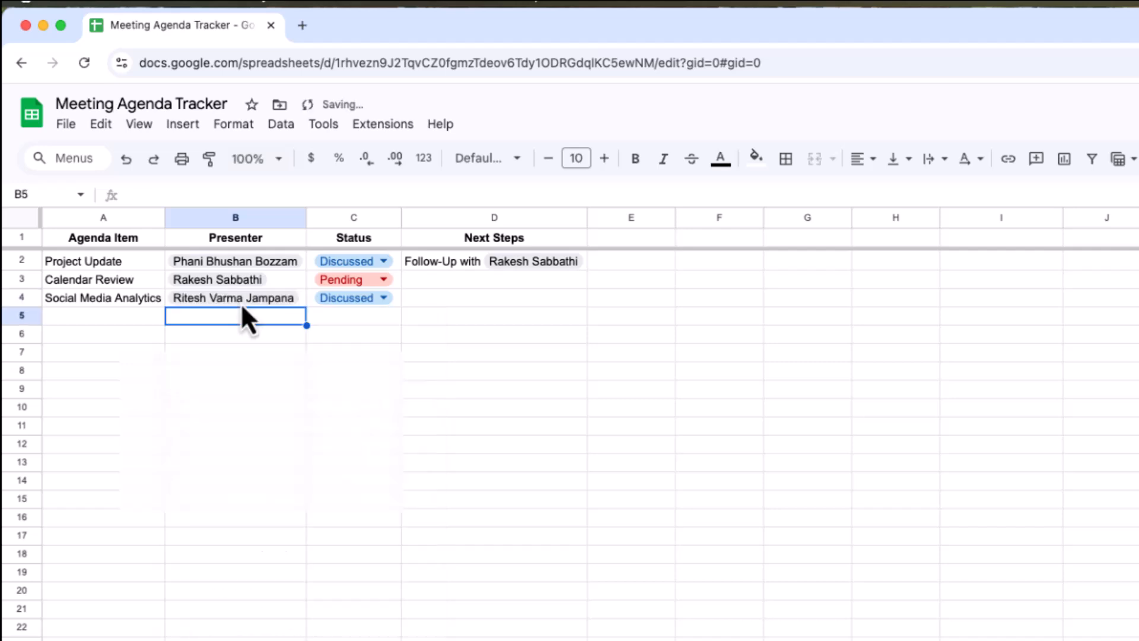
left_click(384, 298)
left_click(339, 351)
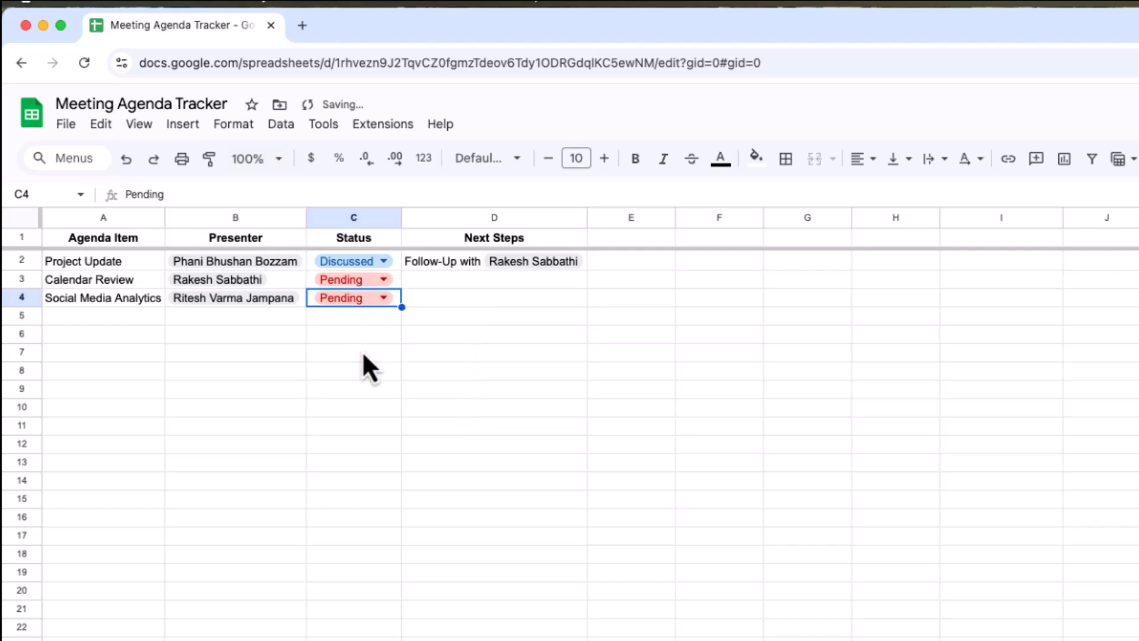